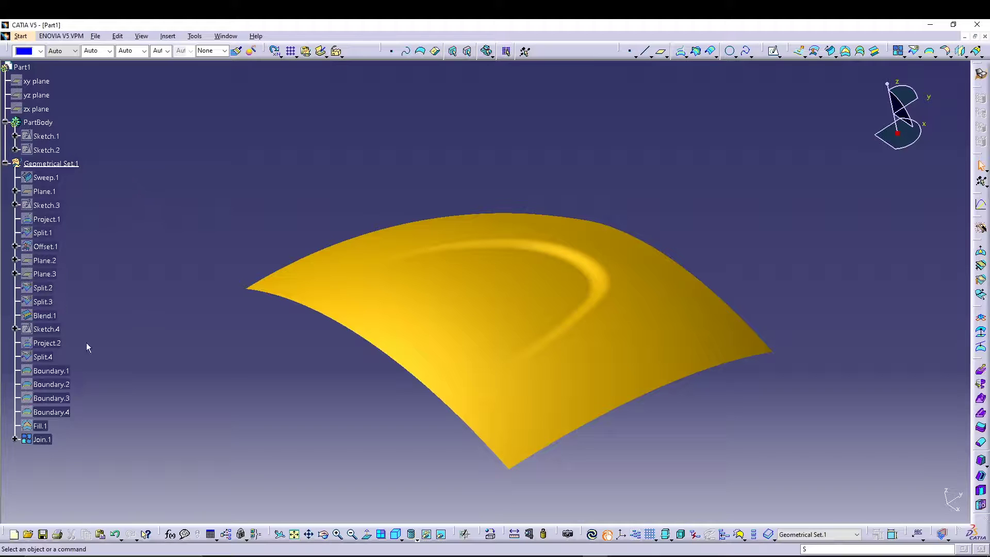
Examine the finished curved surface and its raised area from several angles, with shaded edges and with material shading
mouse_move(337, 384)
middle_mouse_down()
mouse_move(340, 398)
mouse_move(385, 357)
mouse_move(336, 400)
mouse_move(326, 380)
mouse_move(323, 393)
middle_mouse_up()
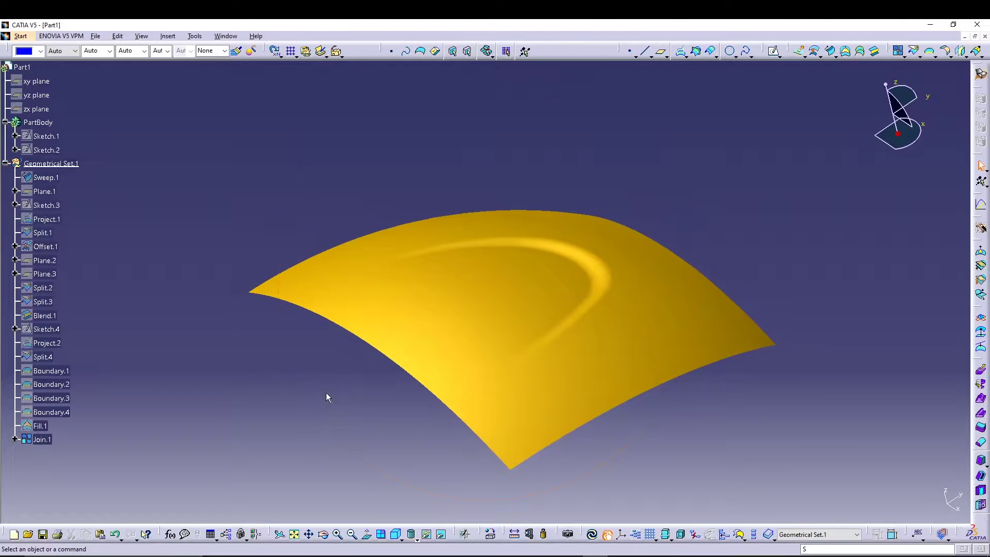
middle_click_drag(649, 397, 486, 265)
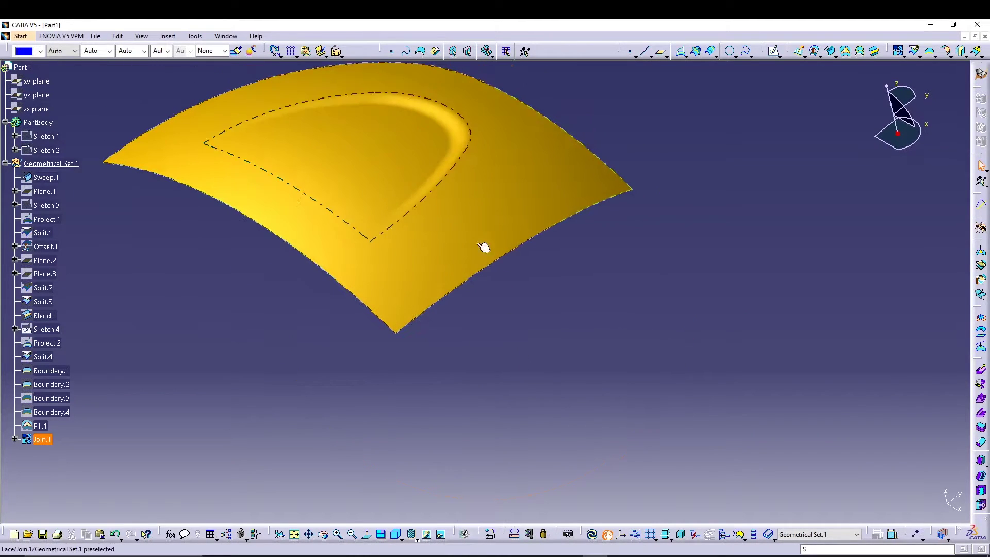
middle_click_drag(387, 144, 483, 269)
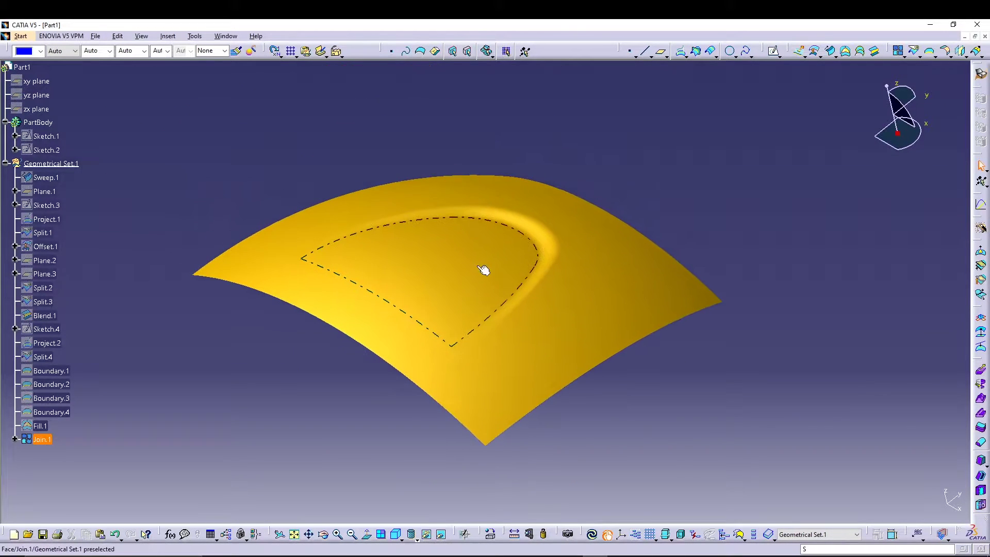
middle_click_drag(320, 376, 358, 334)
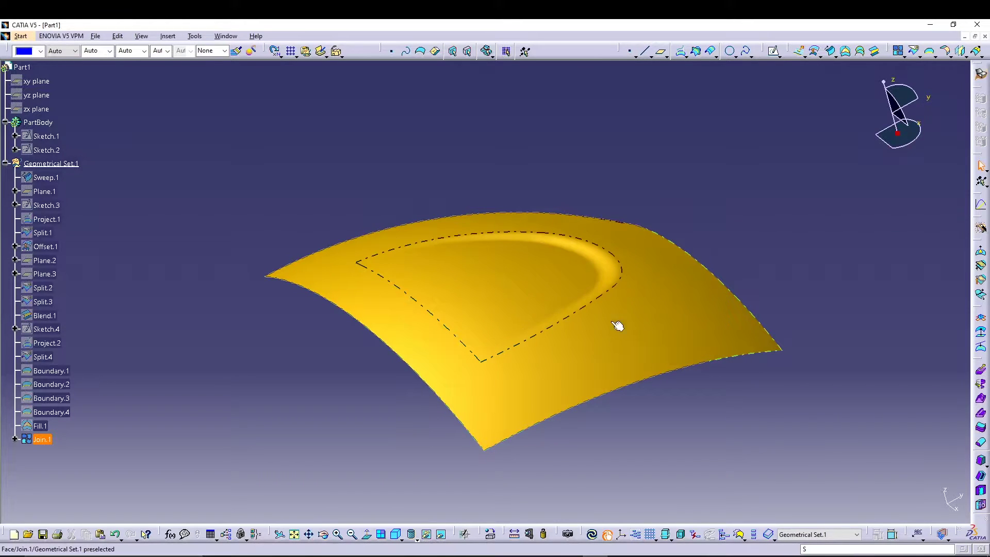
left_click(417, 538)
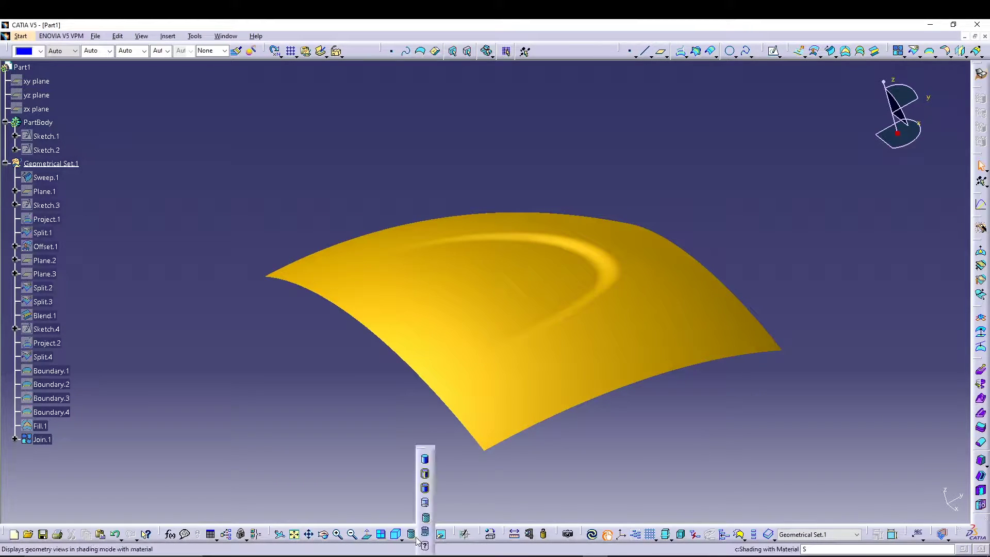
left_click(426, 477)
mouse_move(446, 449)
middle_mouse_down()
mouse_move(471, 378)
mouse_move(473, 305)
mouse_move(457, 443)
middle_mouse_up()
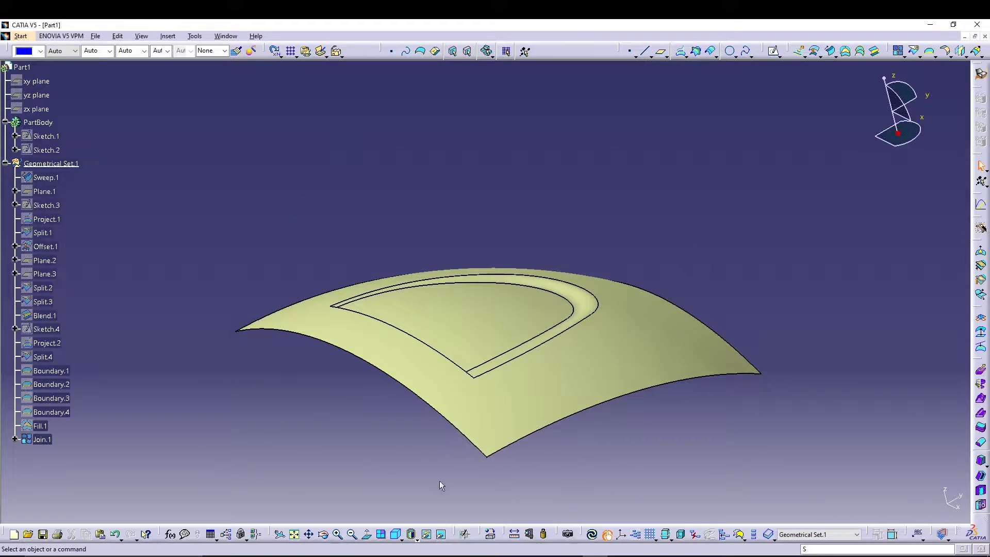
left_click(418, 538)
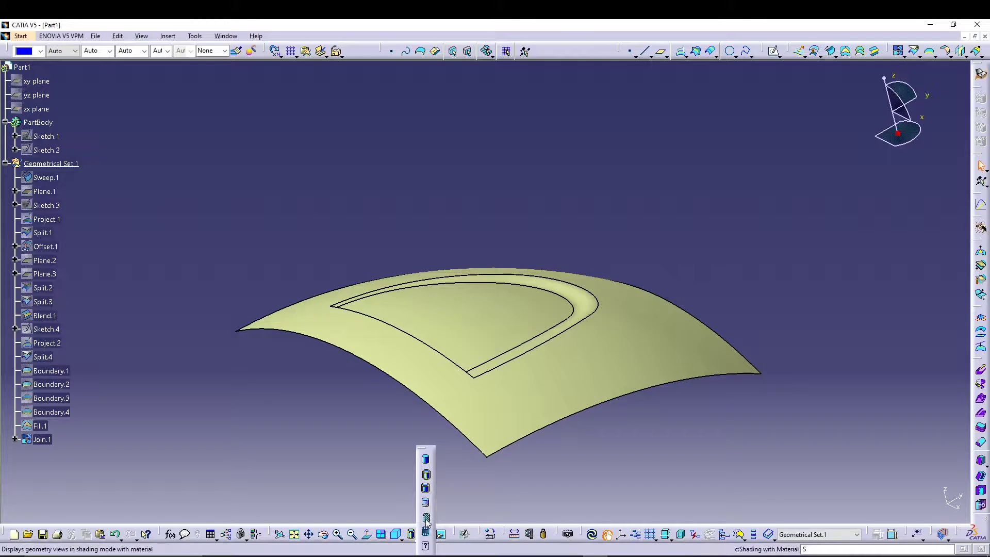
left_click(425, 518)
mouse_move(386, 412)
middle_mouse_down()
mouse_move(387, 435)
mouse_move(388, 413)
mouse_move(379, 431)
middle_mouse_up()
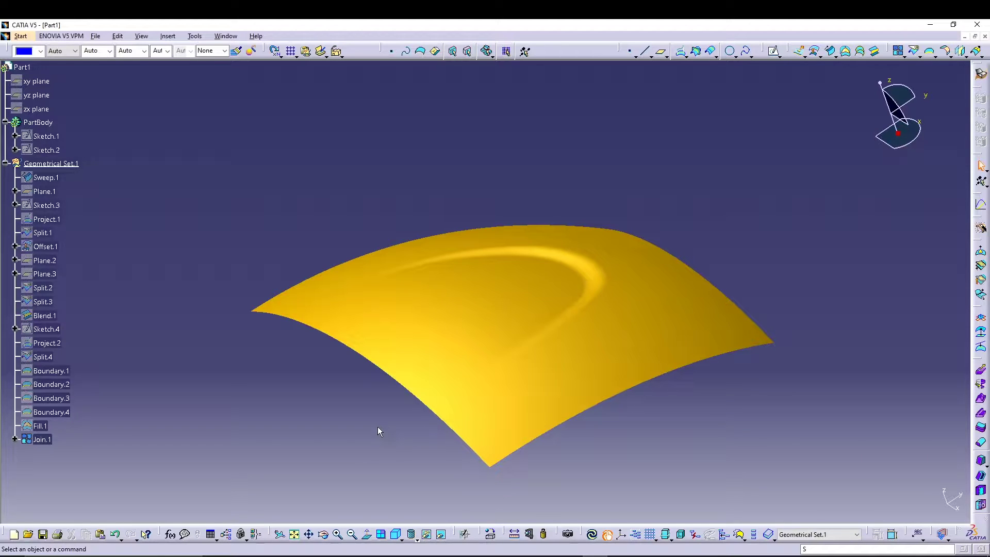
mouse_move(361, 420)
middle_mouse_down()
mouse_move(349, 391)
mouse_move(355, 413)
middle_mouse_up()
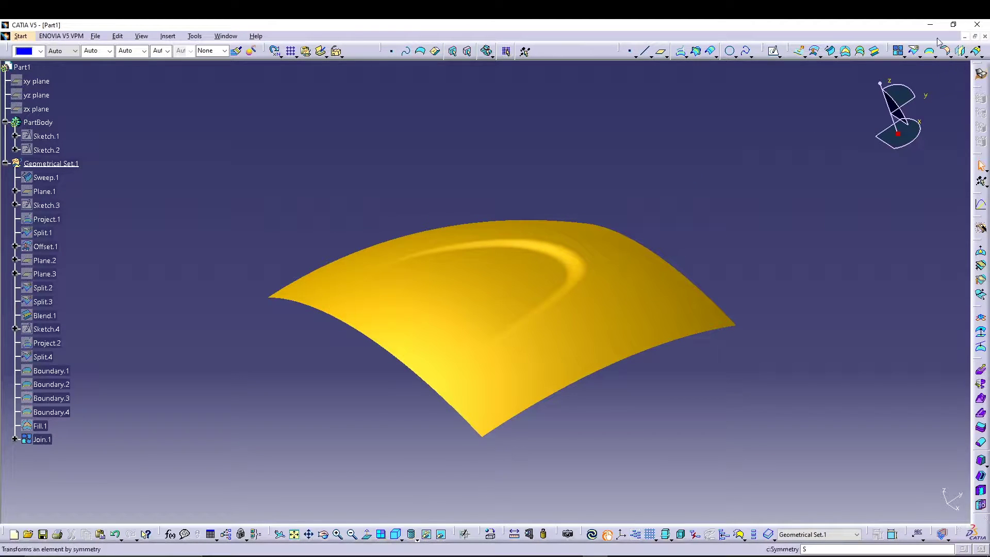
Create a new part in the Generative Shape Design workbench, accepting the default part settings
left_click(19, 36)
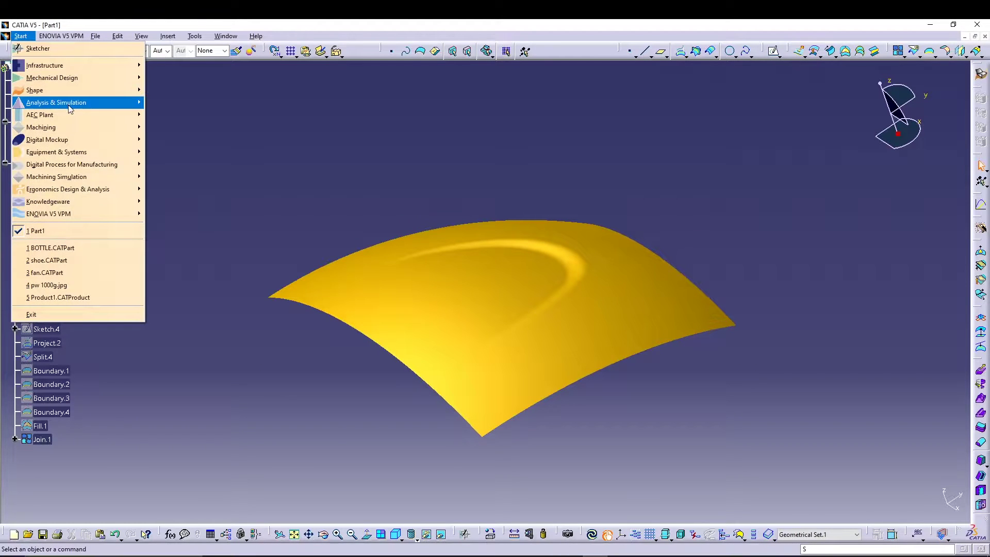
mouse_move(84, 90)
left_click(190, 139)
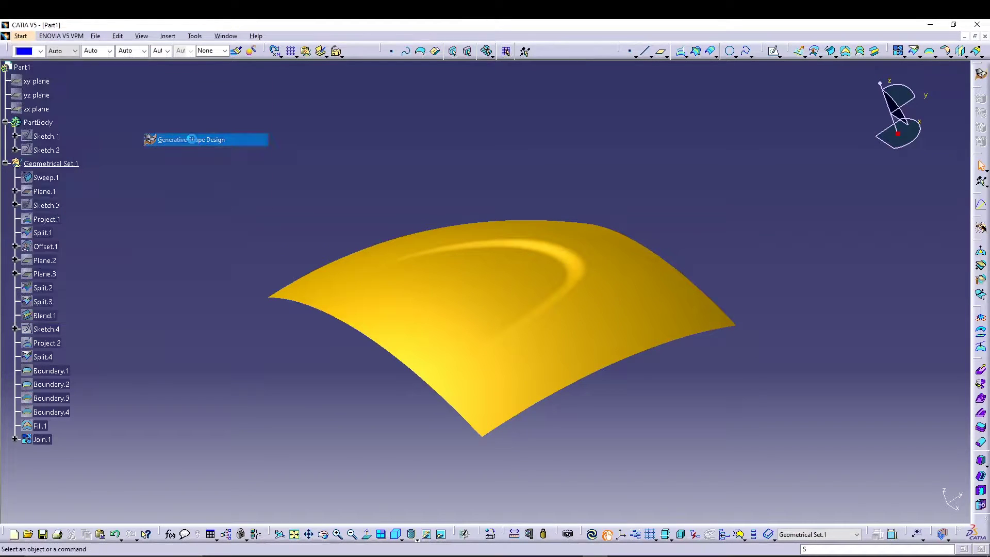
left_click(905, 508)
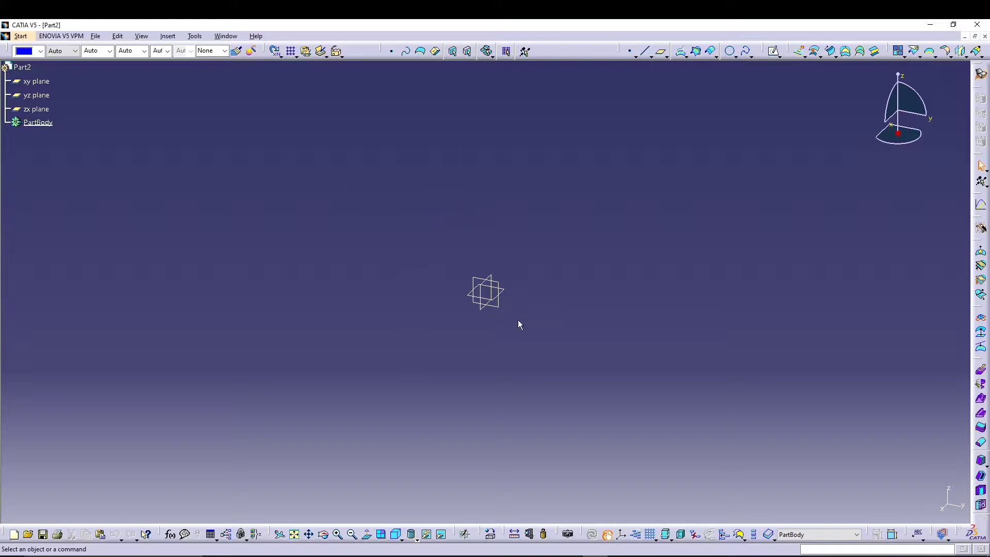
Sketch a shallow three-point arc on the yz plane, starting at the origin and curving downward along the positive horizontal axis
left_click(37, 95)
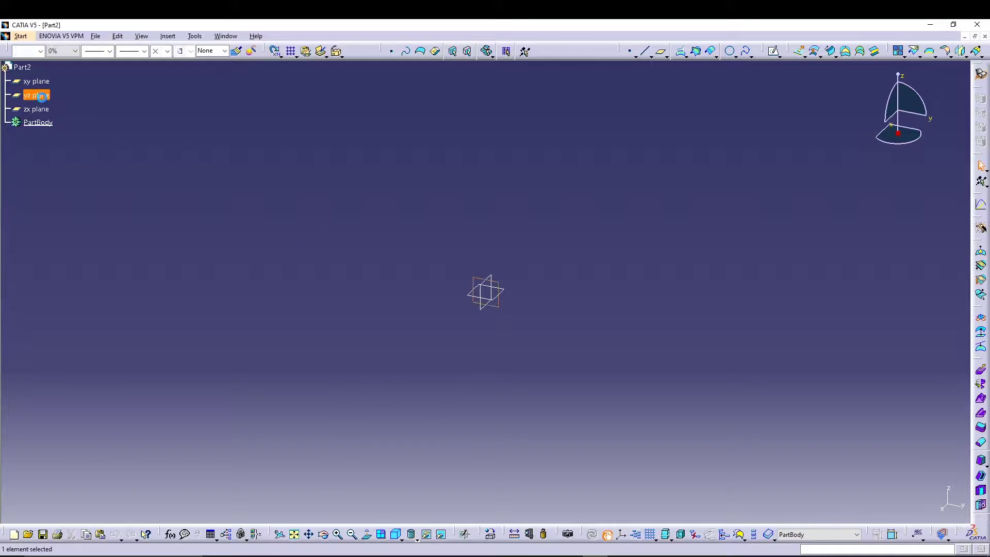
left_click(773, 53)
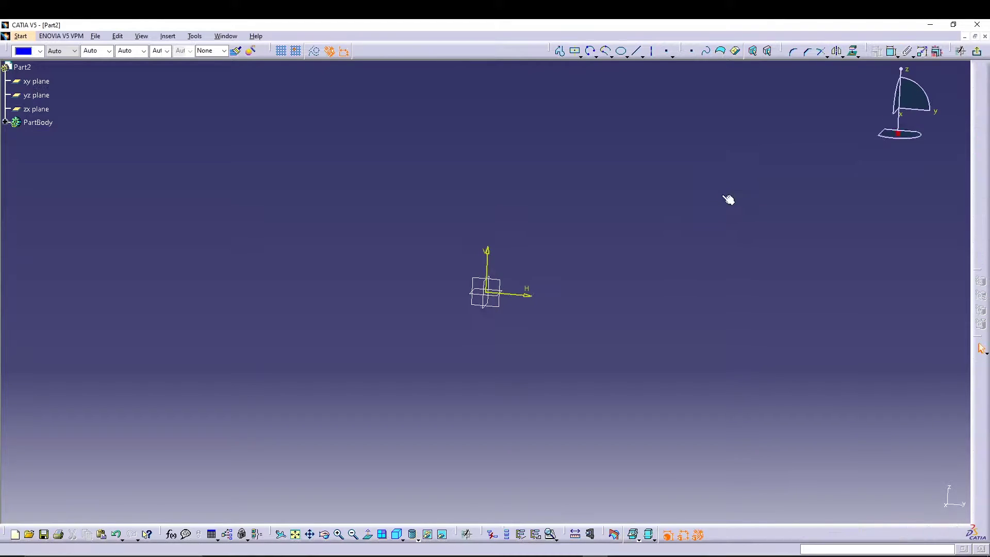
left_click(590, 53)
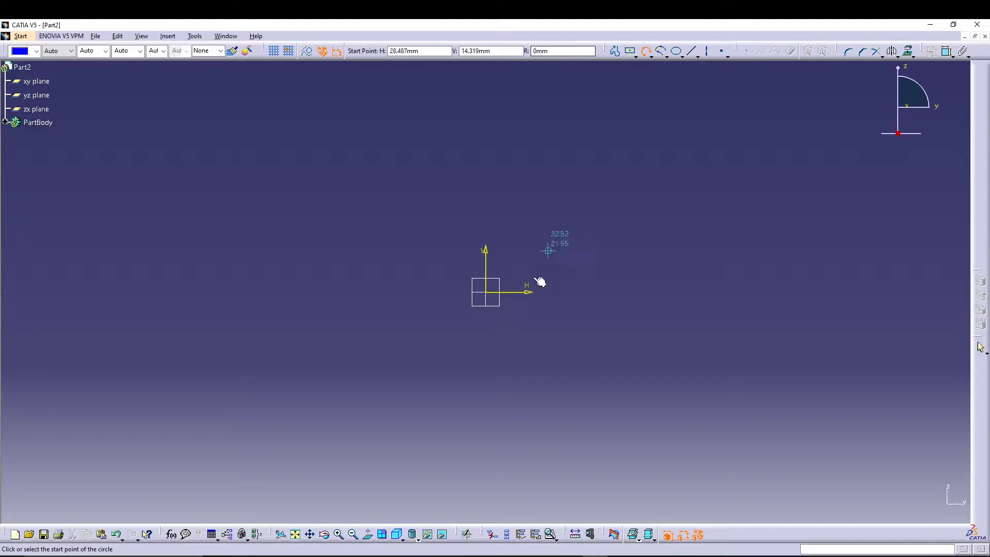
left_click(490, 294)
left_click(680, 326)
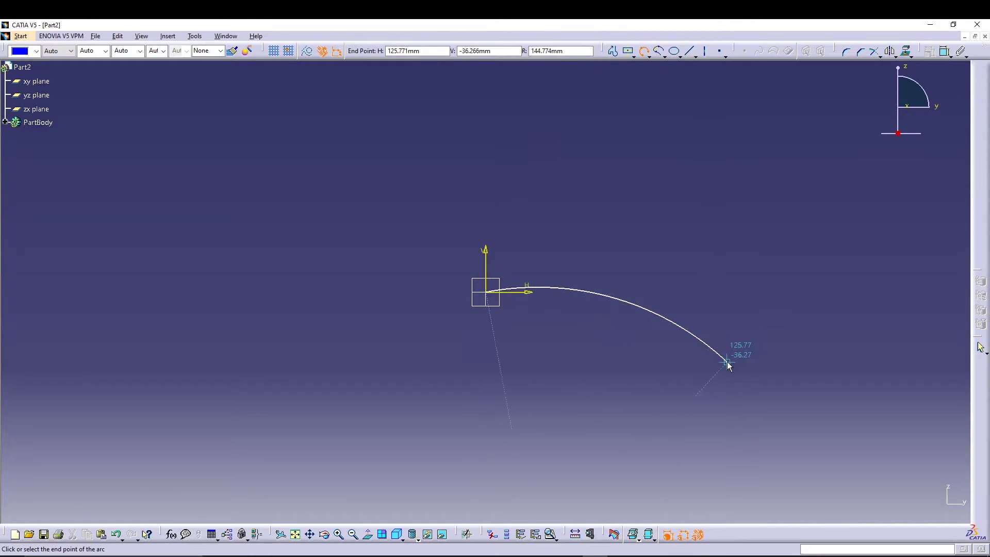
left_click(734, 350)
Constrain the radius of the arc on the yz plane to 500 mm
left_click(891, 52)
left_click(670, 325)
left_click(626, 199)
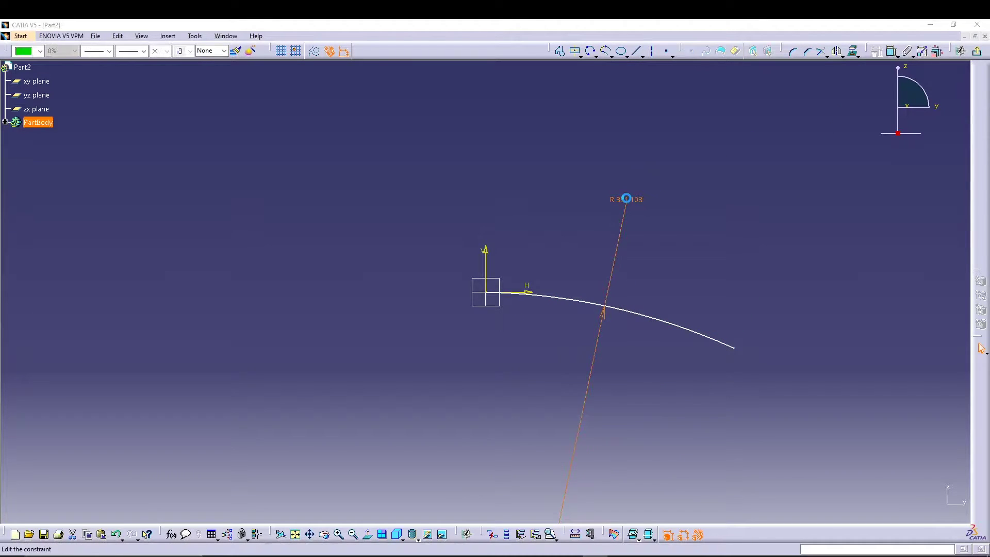
double_click(627, 199)
type("500")
key("Return")
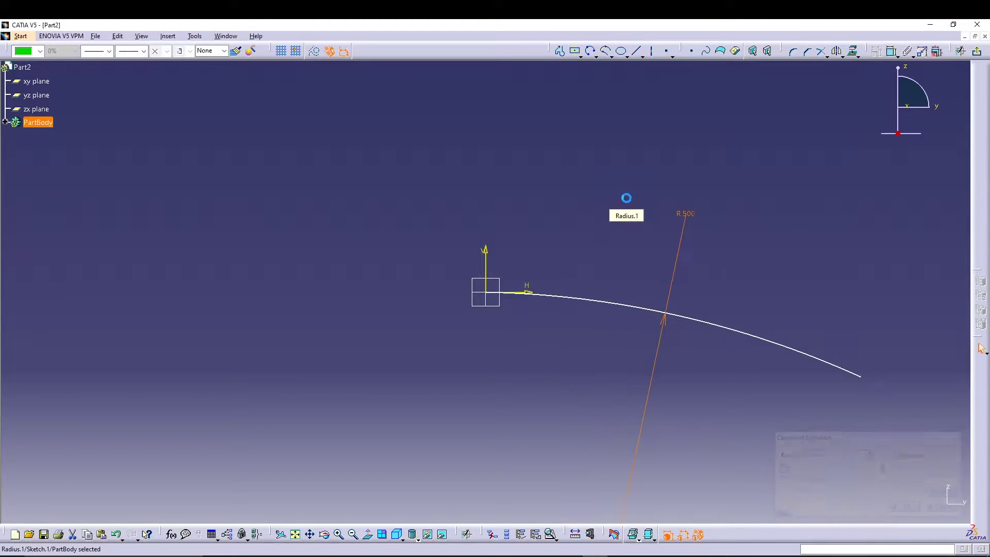
Add a horizontal dimension between the arc's free end and the origin and set it to 300 mm
left_click(892, 51)
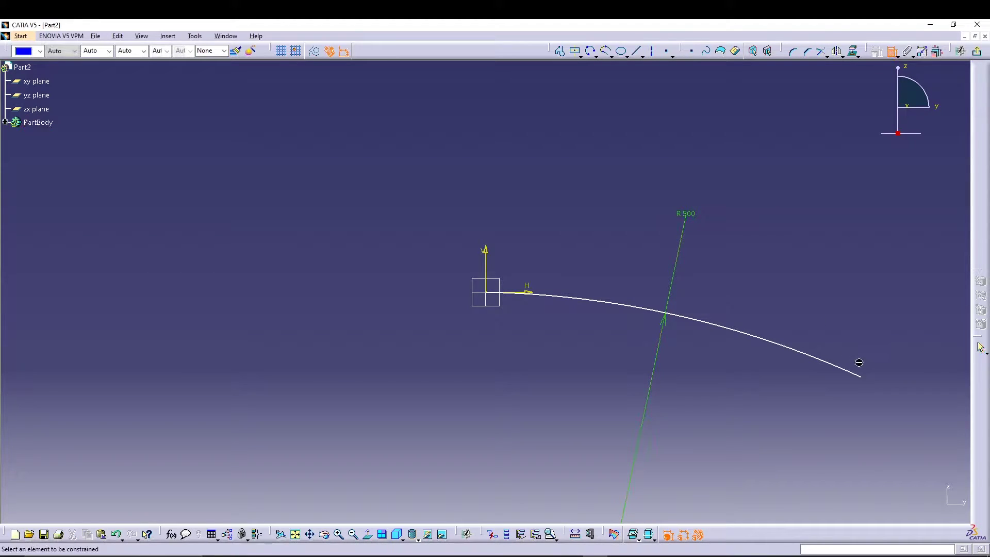
left_click(860, 376)
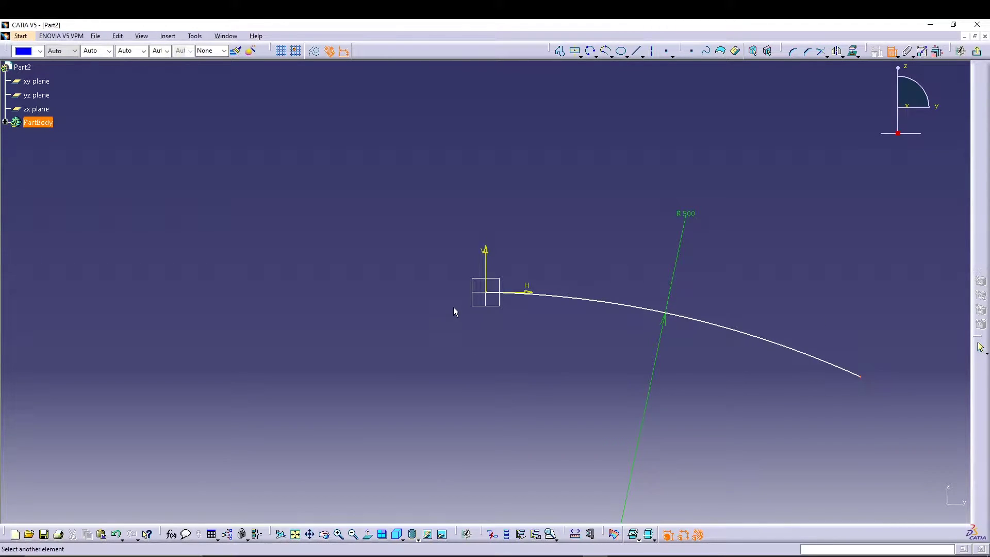
left_click(486, 292)
right_click(593, 228)
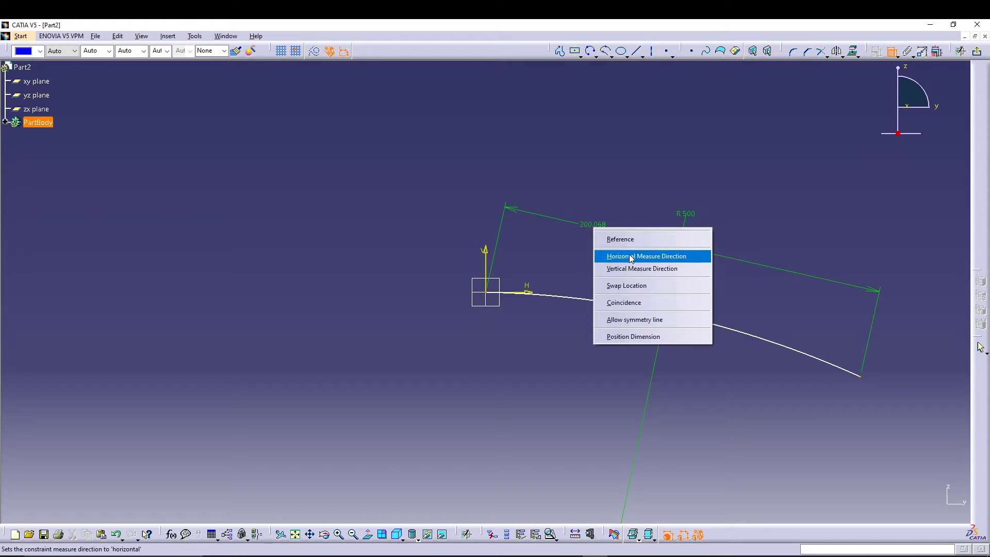
left_click(631, 256)
left_click(595, 238)
double_click(595, 240)
type("300mm")
key("Return")
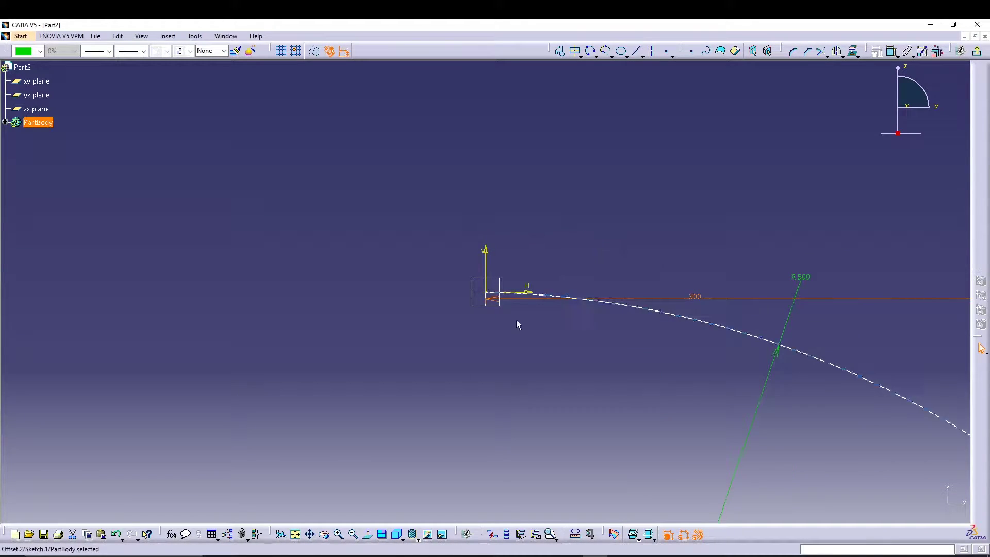
Move the 300 mm dimension above the arc and exit the sketch
left_click(296, 534)
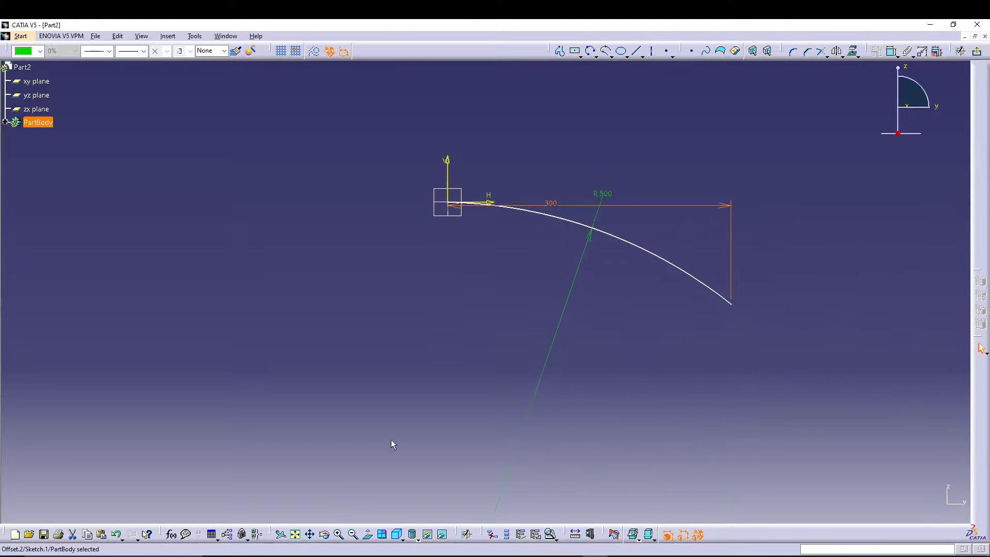
left_click_drag(624, 177, 621, 158)
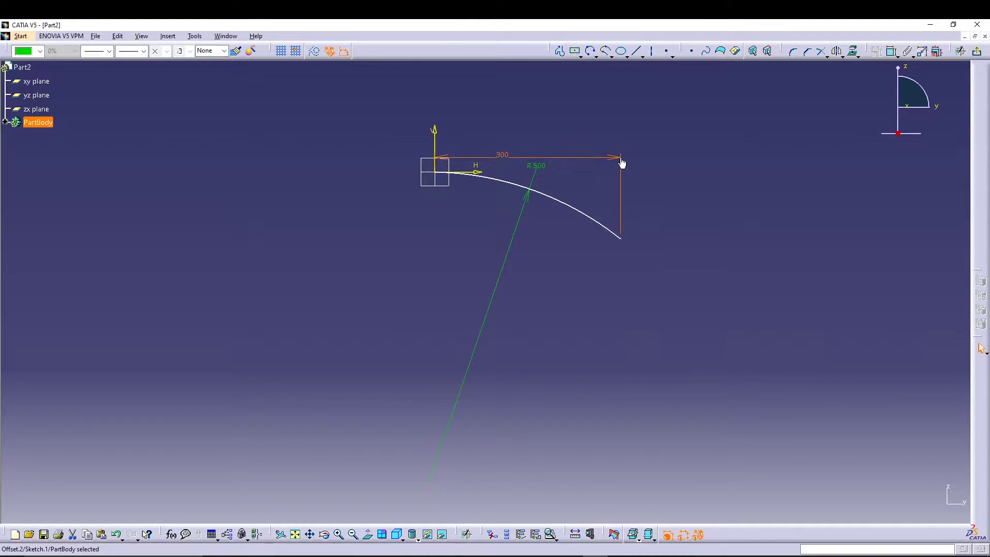
left_click(670, 202)
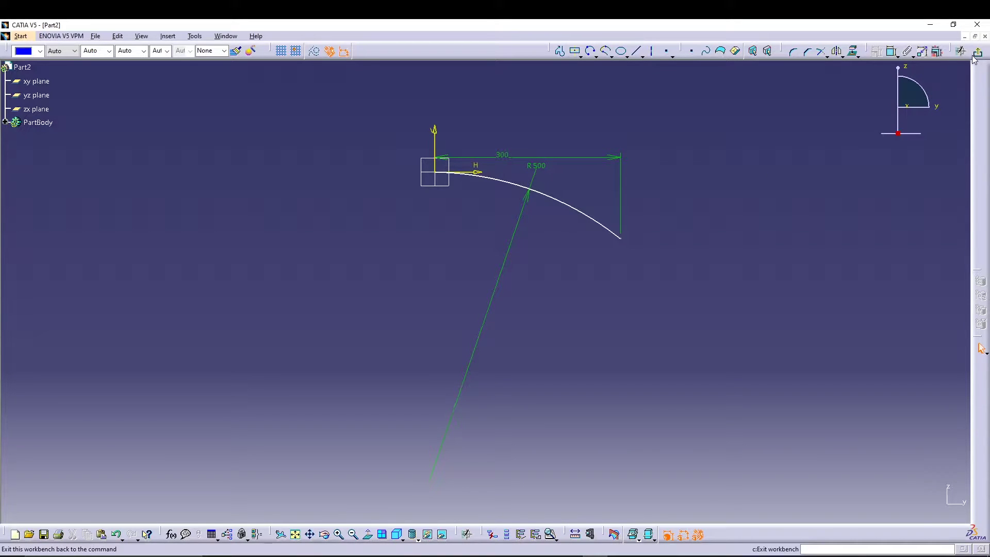
left_click(981, 348)
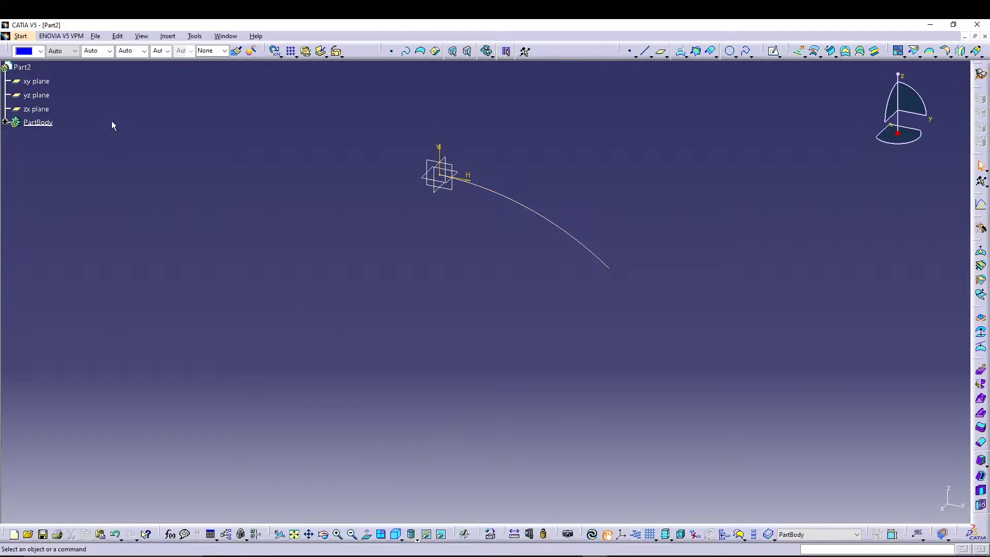
Sketch a three-point arc of about 248 mm radius on the zx plane, spanning the vertical axis just below the origin
left_click(38, 109)
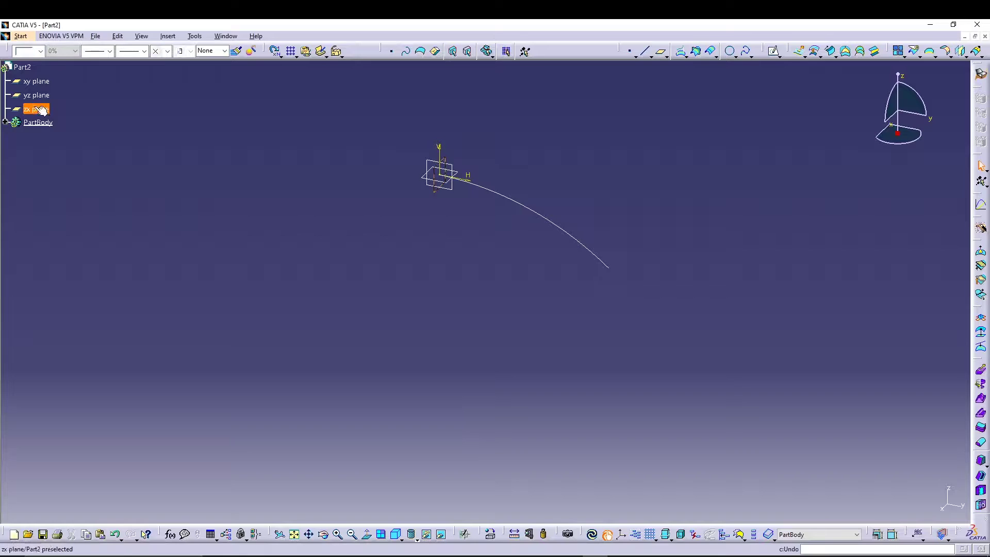
left_click(774, 52)
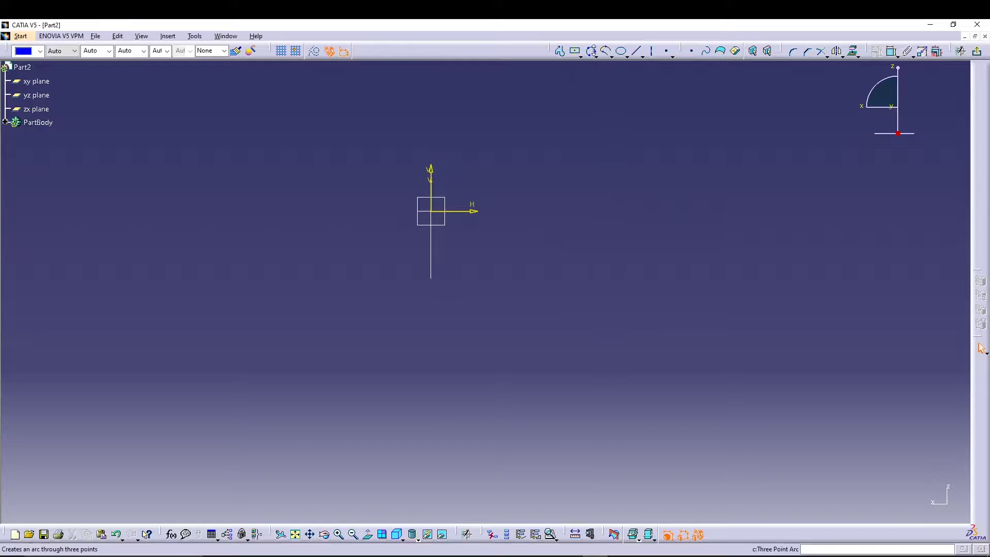
left_click(590, 50)
left_click(346, 257)
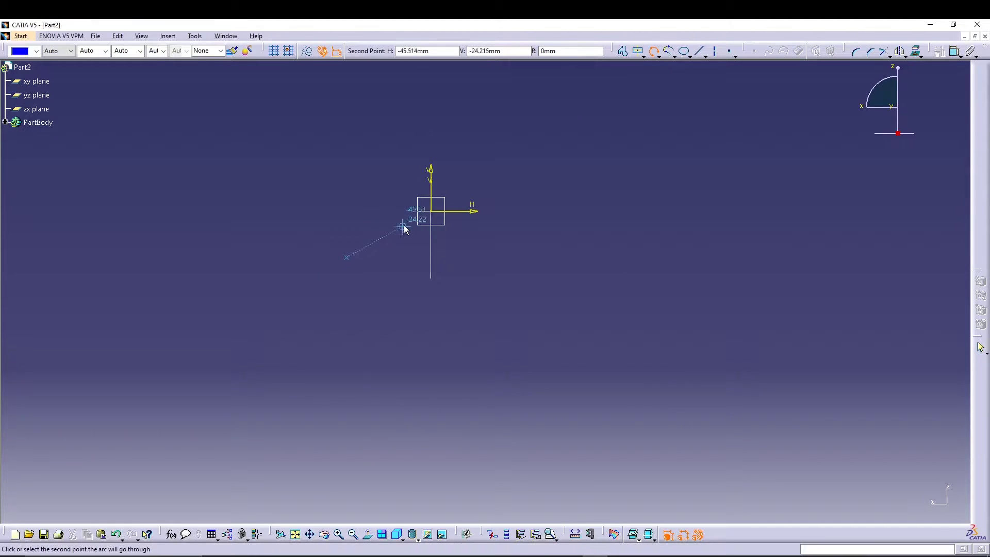
left_click(435, 235)
left_click(521, 266)
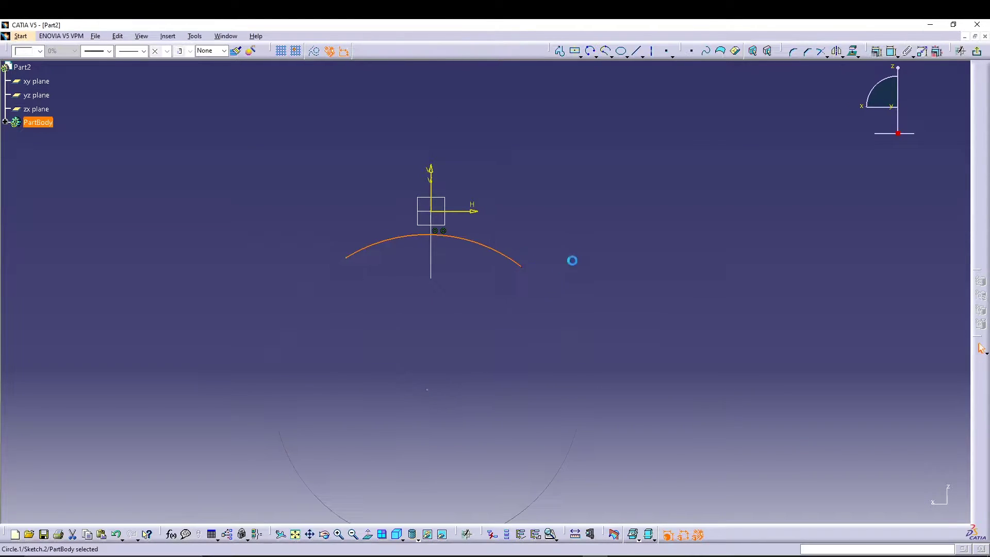
Constrain the radius of the arc on the zx plane to 400 mm
left_click(752, 50)
left_click(480, 170)
double_click(480, 170)
type("40")
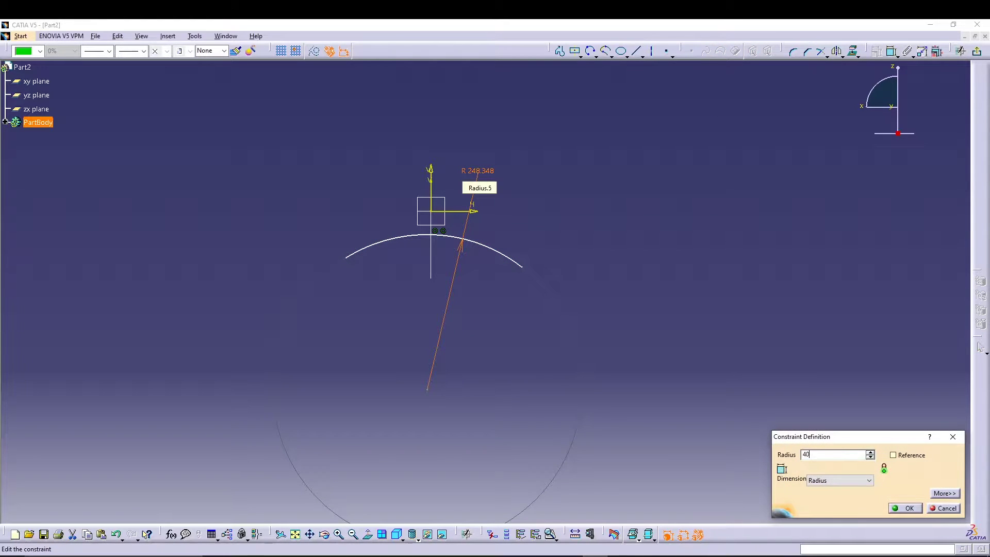
type("0")
key("Return")
left_click(651, 201)
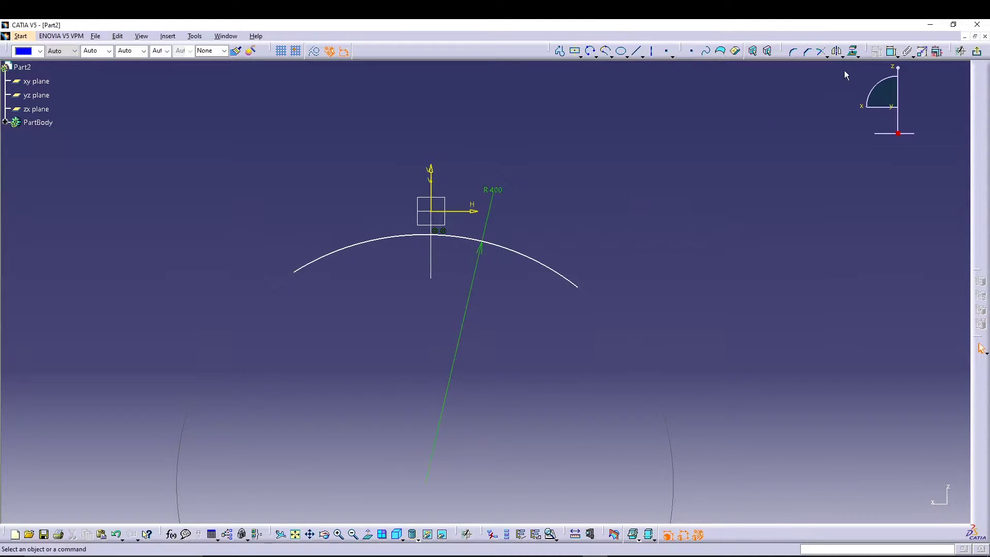
Constrain the two endpoints of the 400 mm radius arc to be symmetric about the vertical axis
left_click(891, 50)
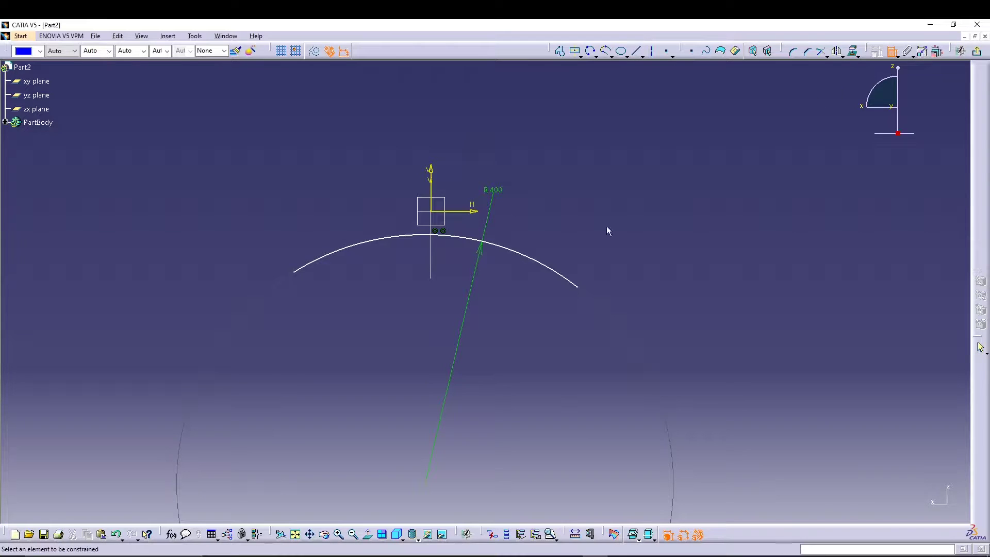
left_click(294, 272)
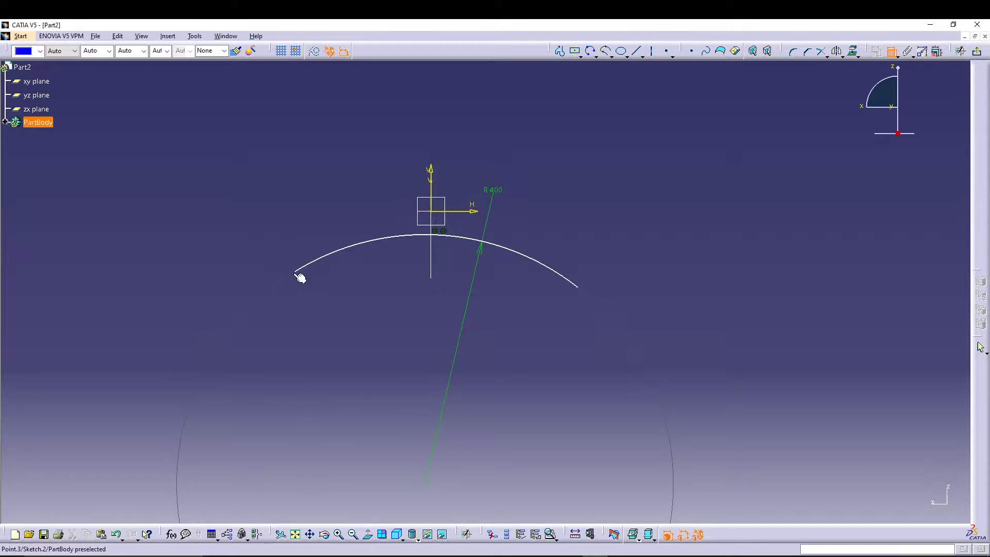
left_click(578, 287)
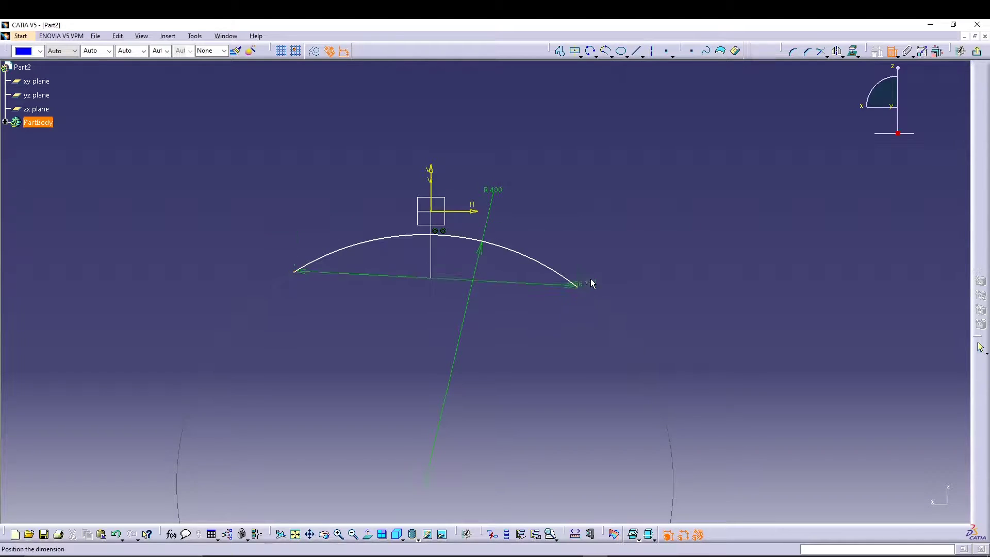
right_click(620, 242)
left_click(659, 334)
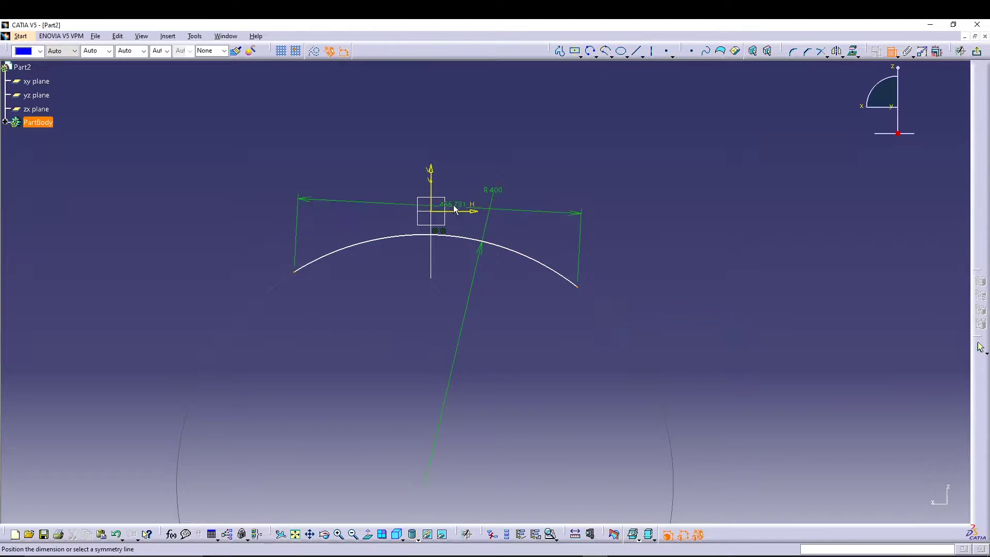
left_click(431, 173)
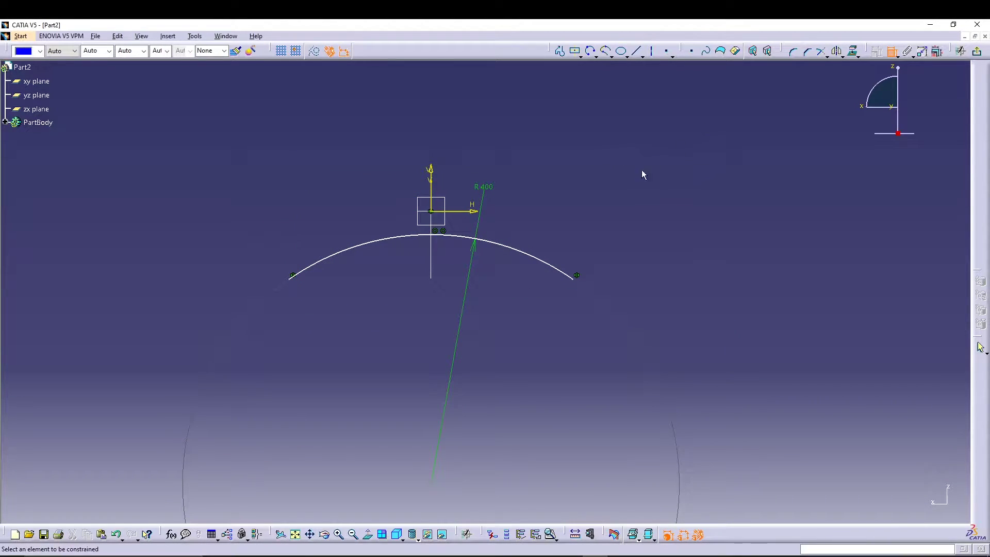
Make the arc coincident with the sketch origin and exit the sketch
left_click(447, 236)
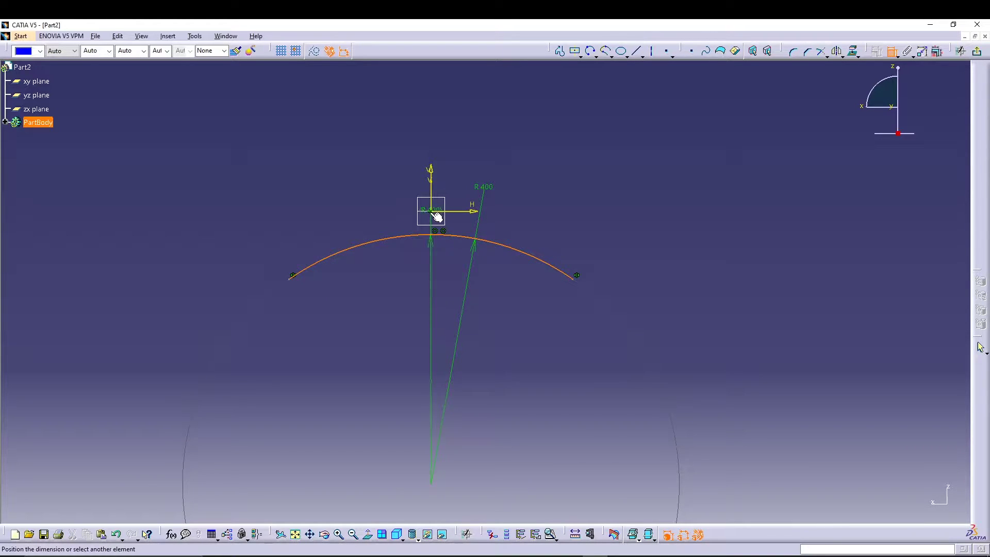
left_click(438, 216)
right_click(373, 221)
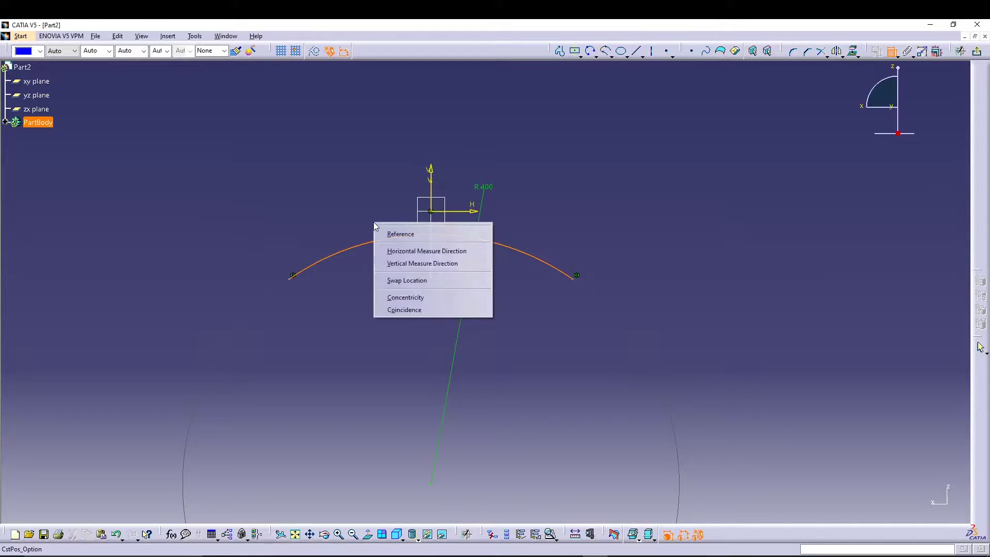
left_click(404, 310)
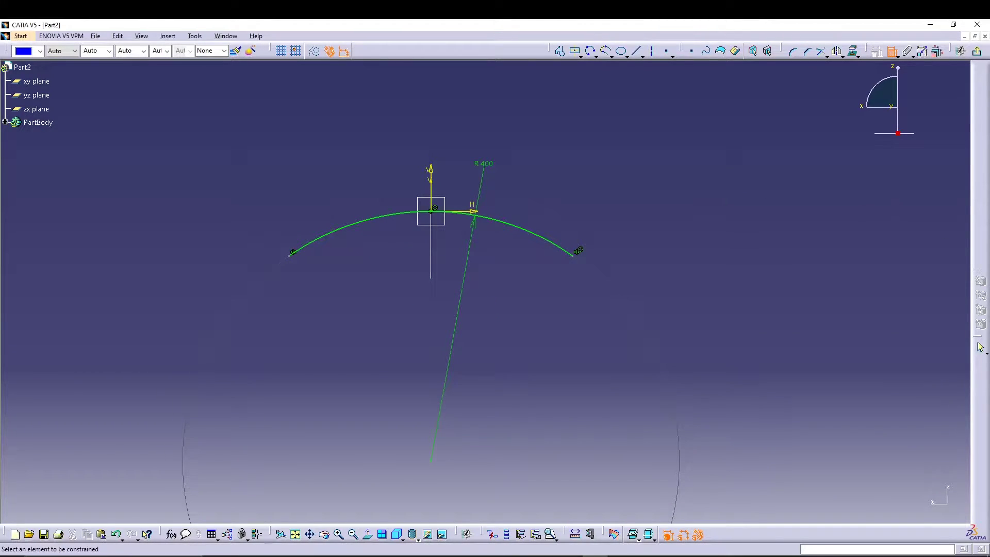
left_click(960, 51)
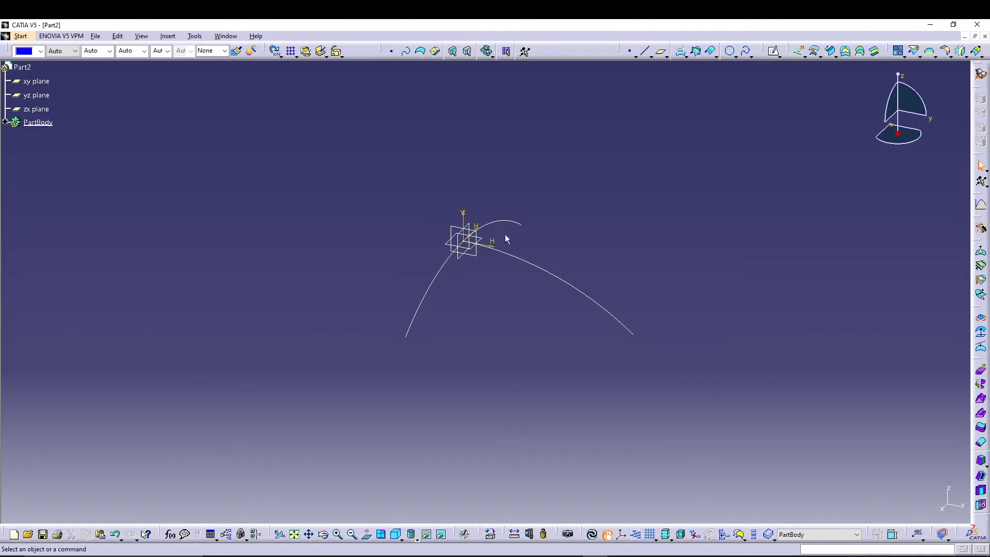
middle_click_drag(562, 288, 470, 288)
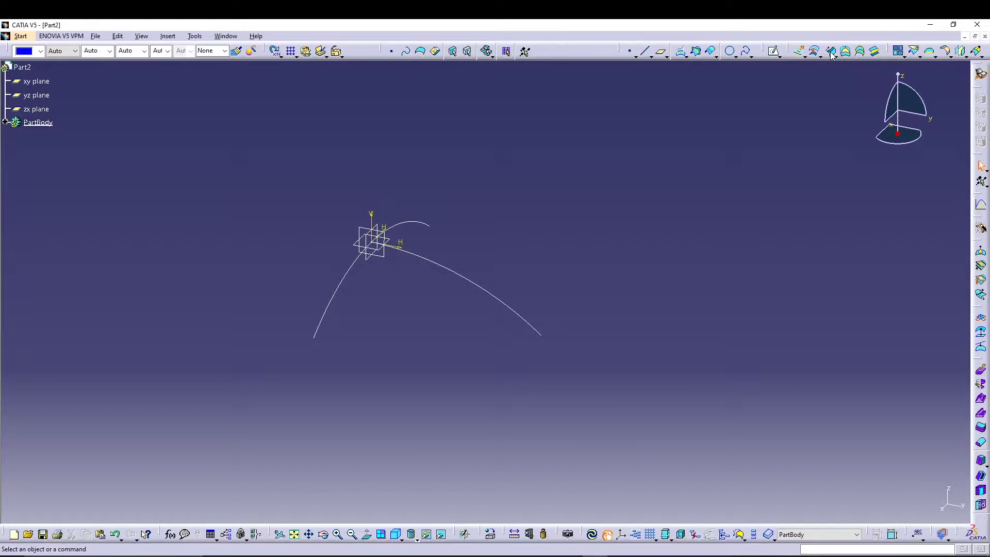
left_click(168, 36)
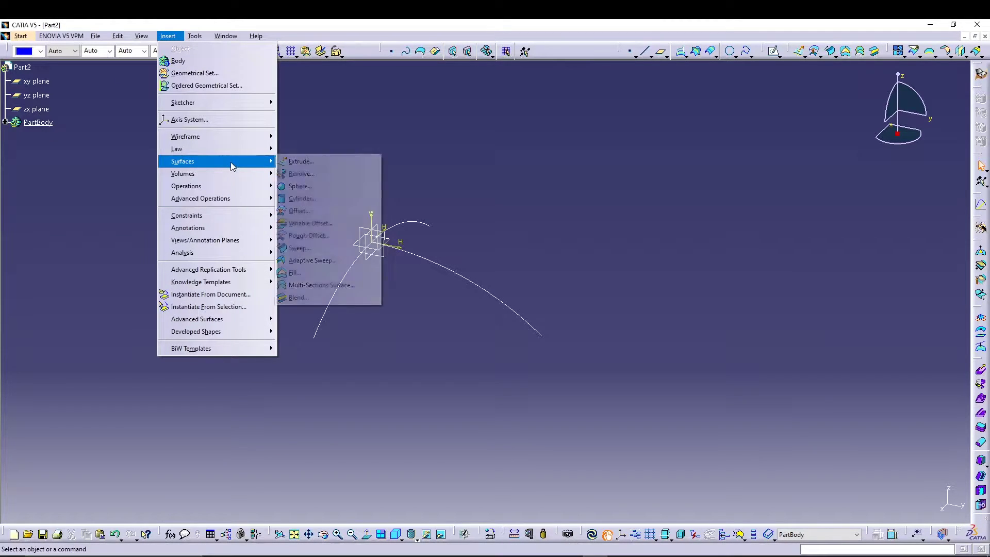
mouse_move(230, 173)
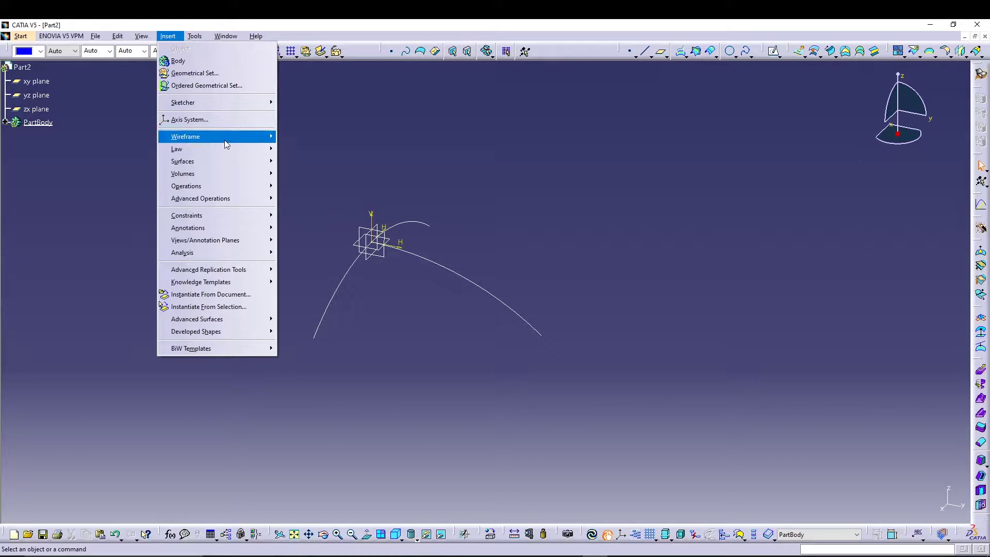
mouse_move(225, 141)
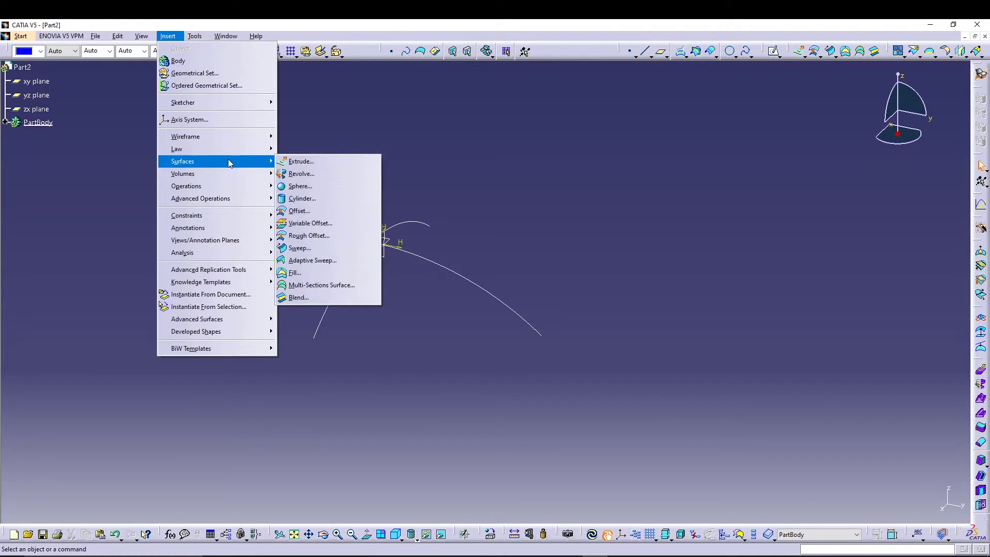
left_click(309, 249)
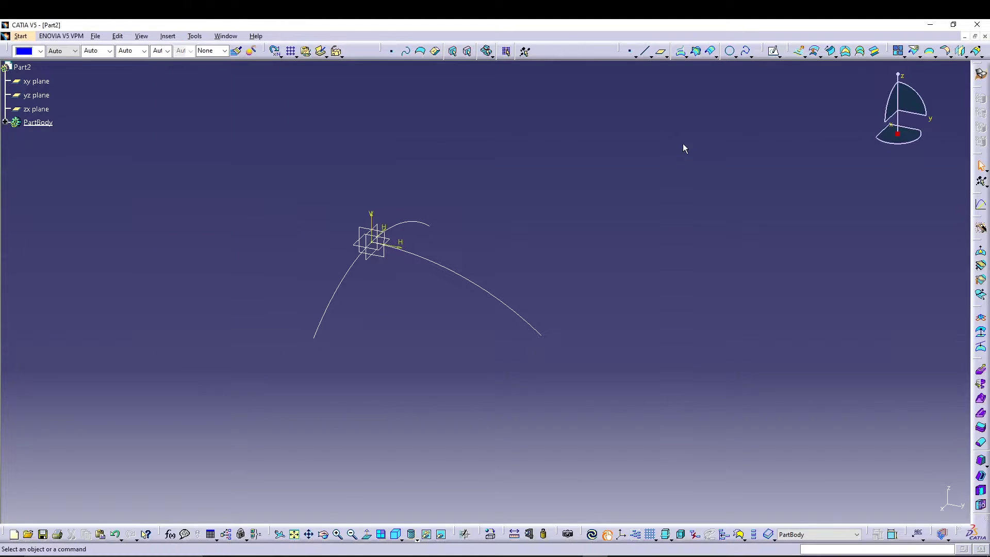
Create an explicit swept surface with reference surface subtype, using Sketch.1 as profile and Sketch.2 as guide curve
left_click(831, 53)
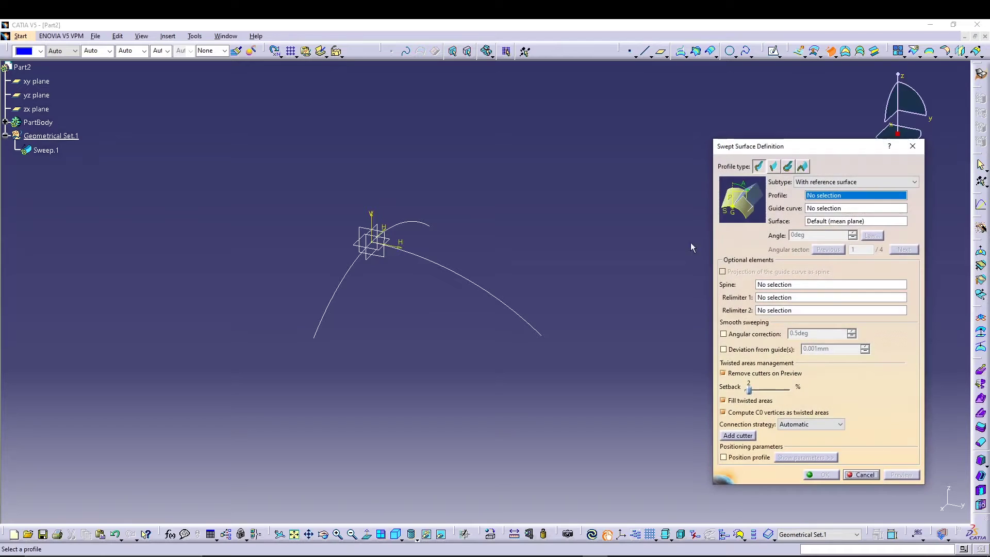
left_click(760, 166)
left_click(5, 122)
left_click(45, 136)
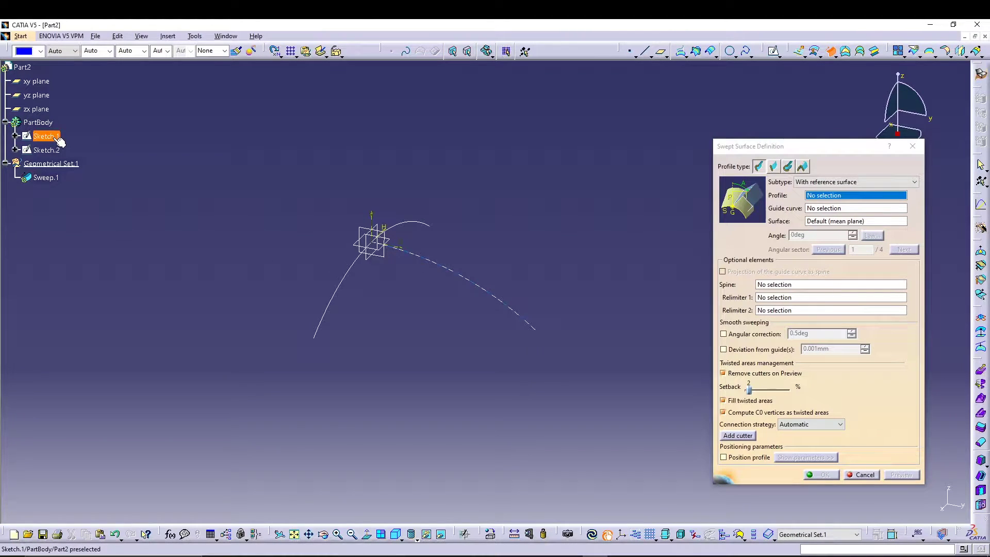
left_click(351, 281)
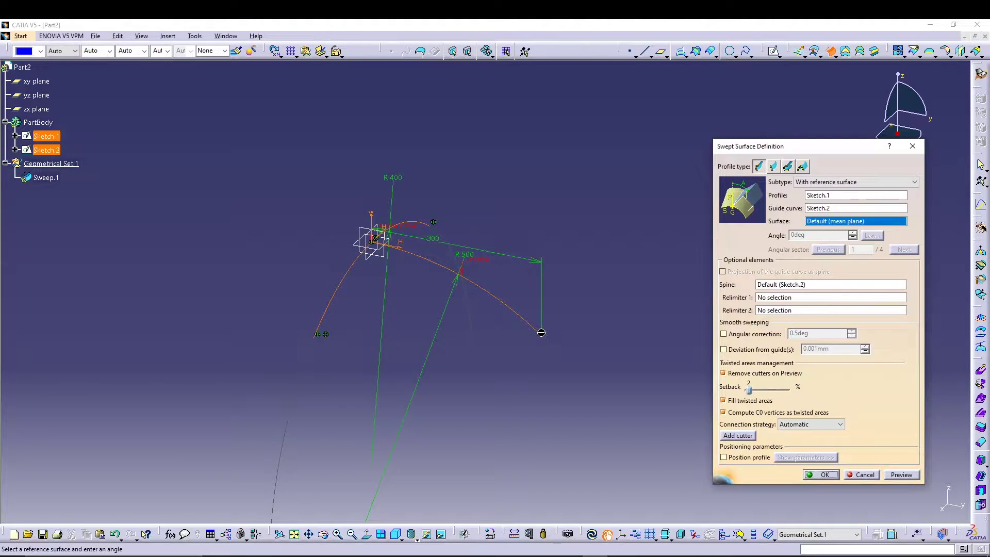
left_click(900, 474)
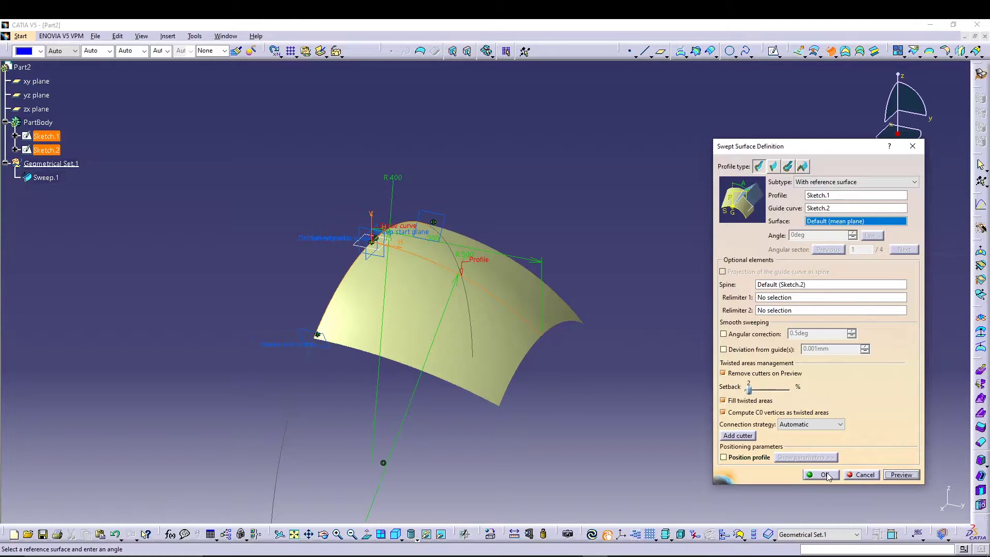
left_click(824, 474)
Hide Sketch.1 and Sketch.2 so that only the swept surface is displayed
middle_click_drag(380, 490, 499, 450)
middle_click_drag(473, 416, 524, 428)
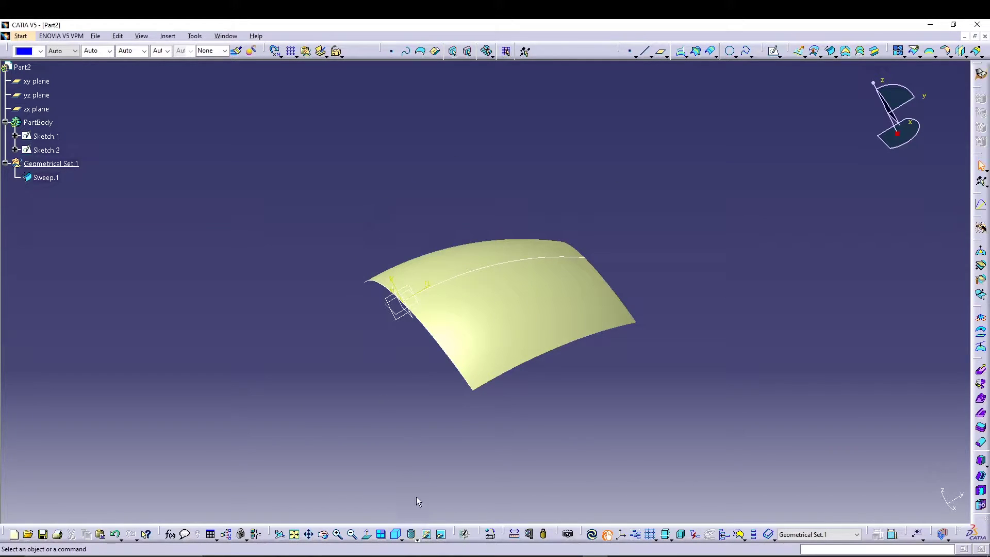
left_click(426, 534)
left_click(46, 136)
left_click(46, 150)
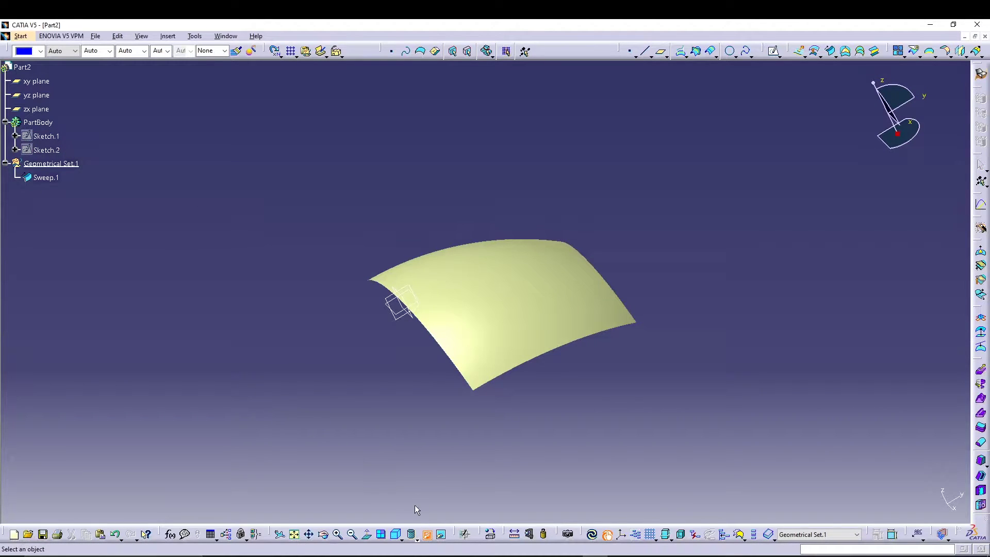
left_click(427, 534)
Create a reference plane offset 160 mm from the xy plane, above the swept surface
middle_click_drag(594, 368, 564, 404)
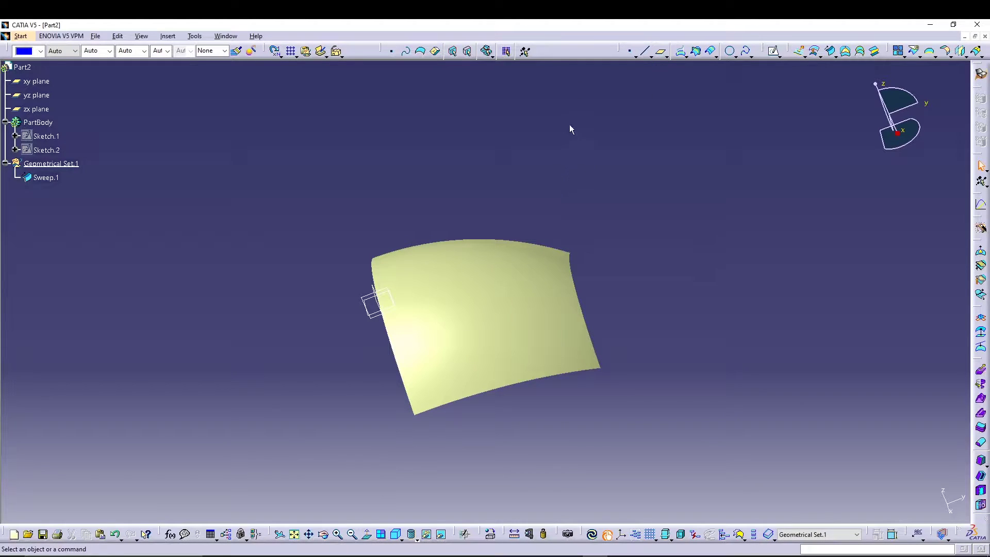
left_click(662, 52)
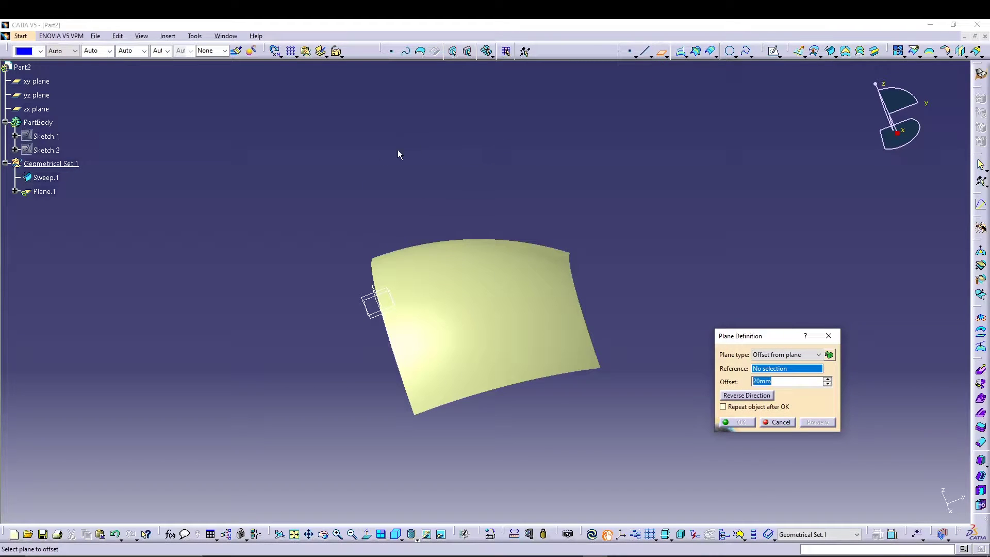
left_click(35, 81)
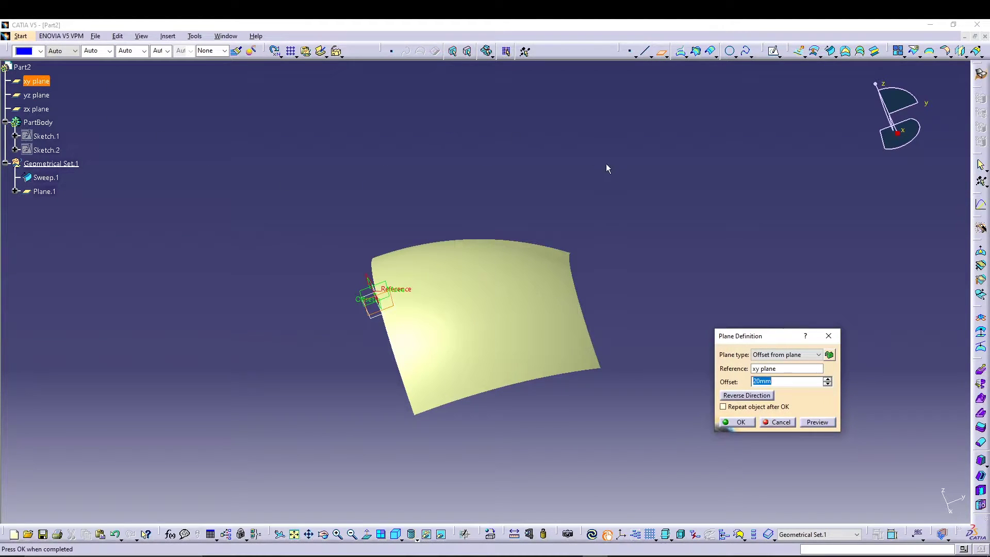
type("160")
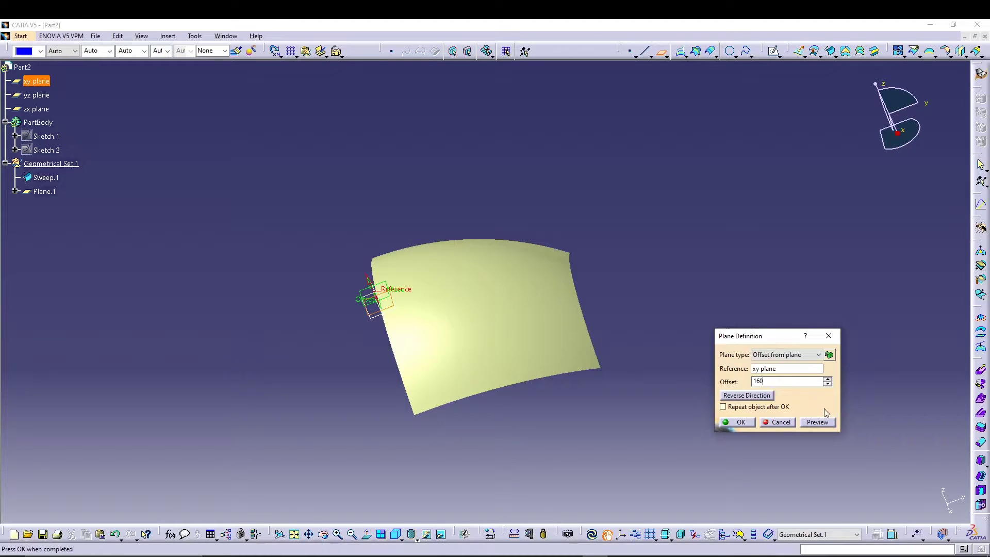
left_click(820, 421)
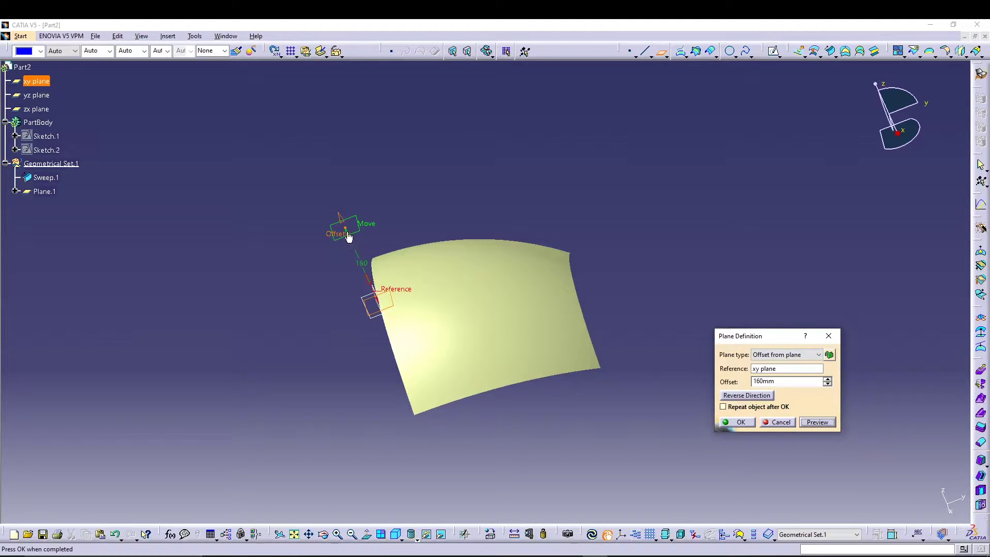
left_click(740, 422)
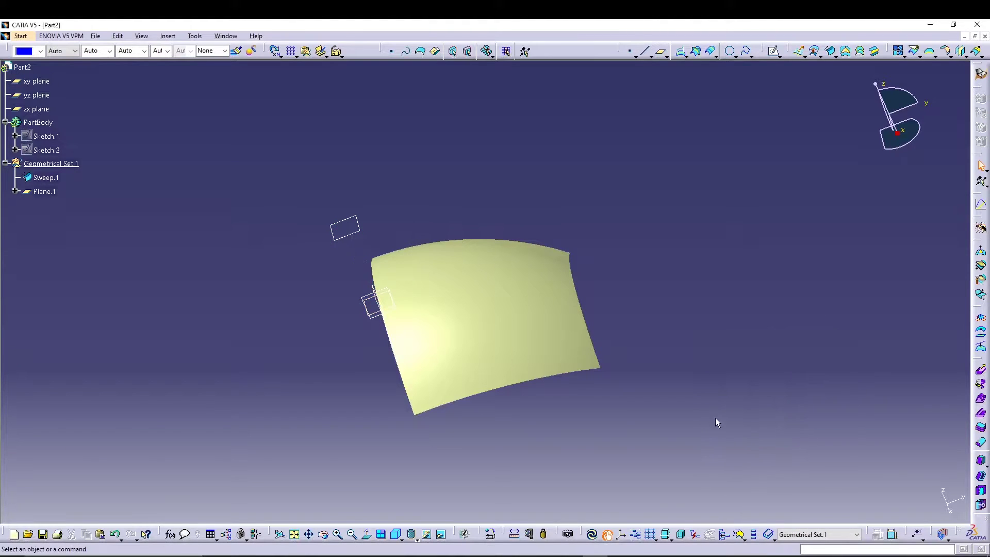
Sketch a horizontal line about 237 mm long on the offset plane, just above the origin, and dimension its length
left_click(363, 227)
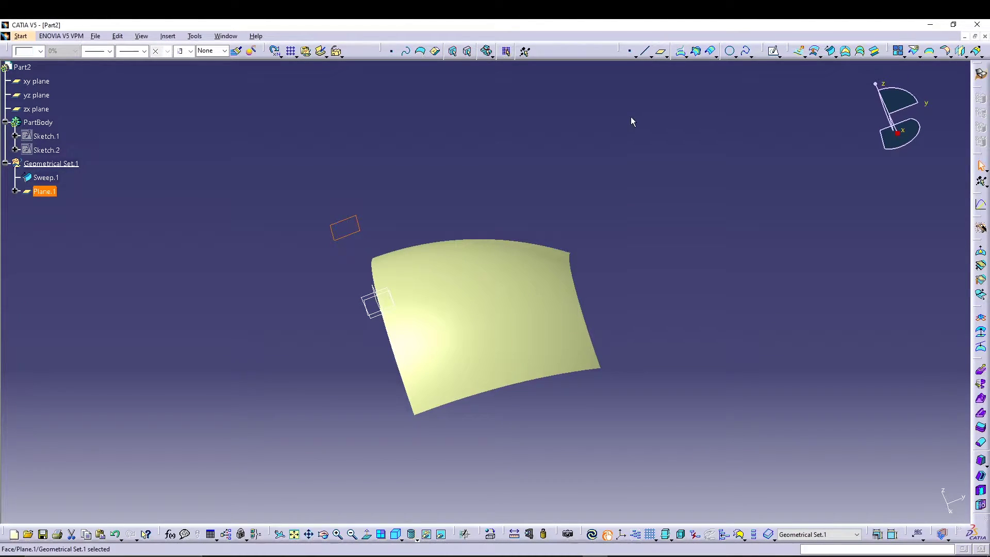
left_click(773, 51)
mouse_move(604, 302)
middle_mouse_down()
mouse_move(780, 243)
mouse_move(794, 243)
mouse_move(802, 260)
middle_mouse_up()
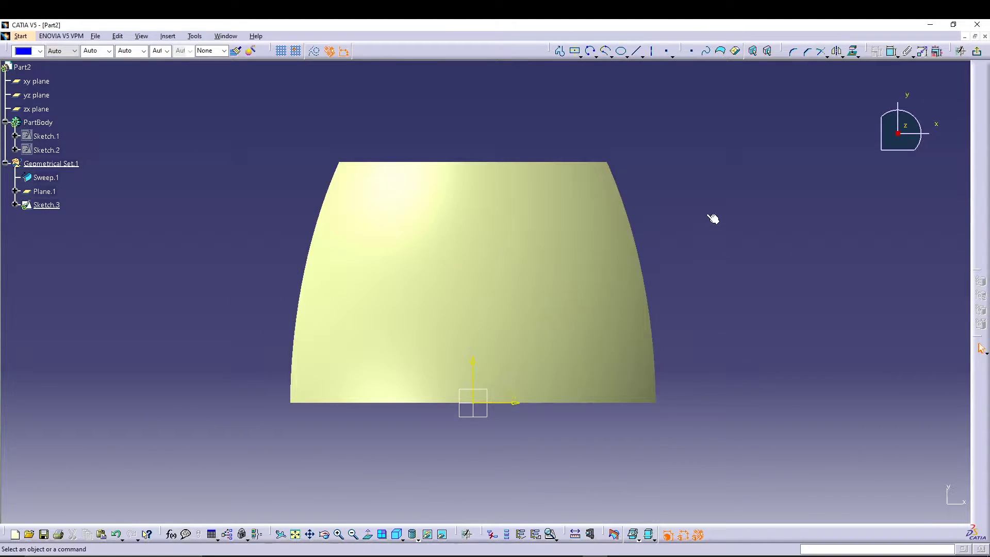
left_click(642, 56)
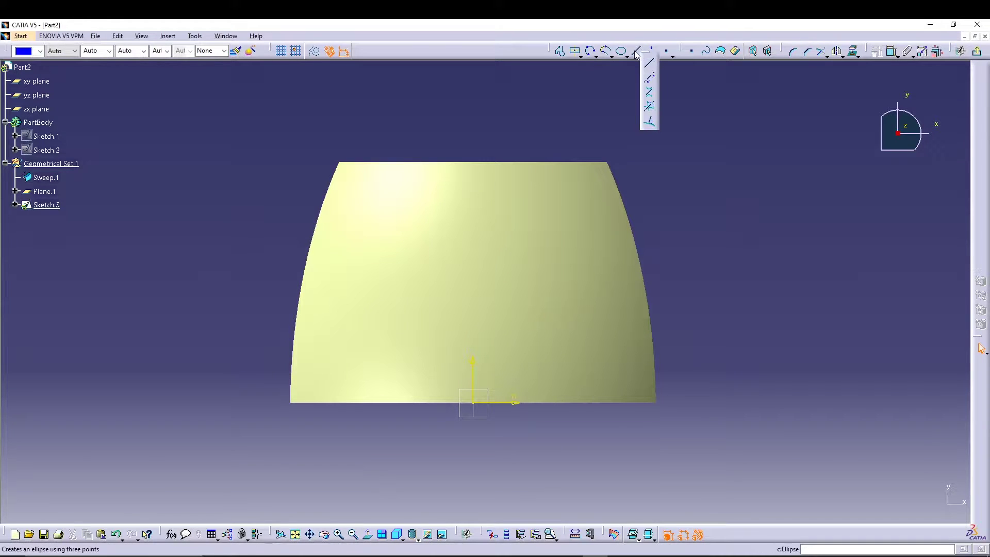
left_click(396, 351)
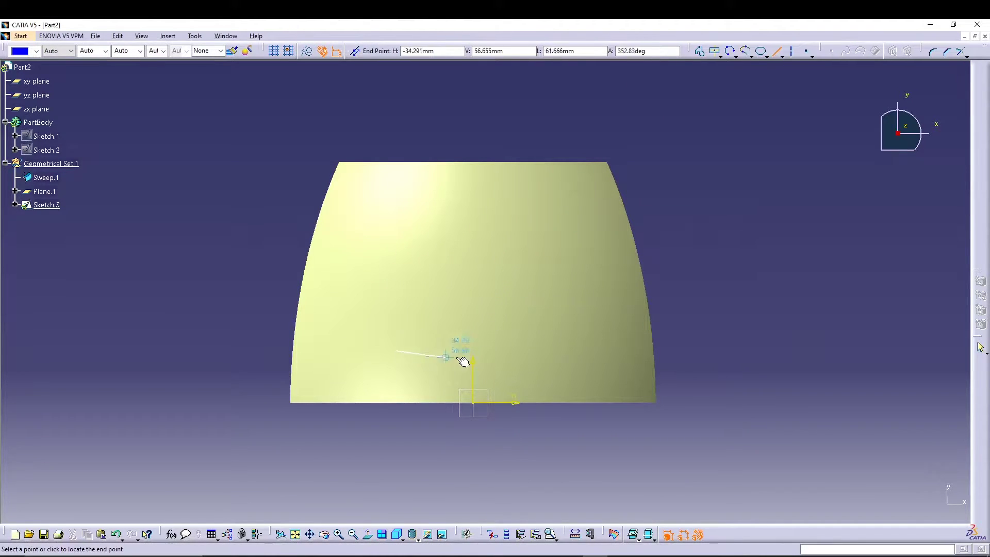
left_click(588, 351)
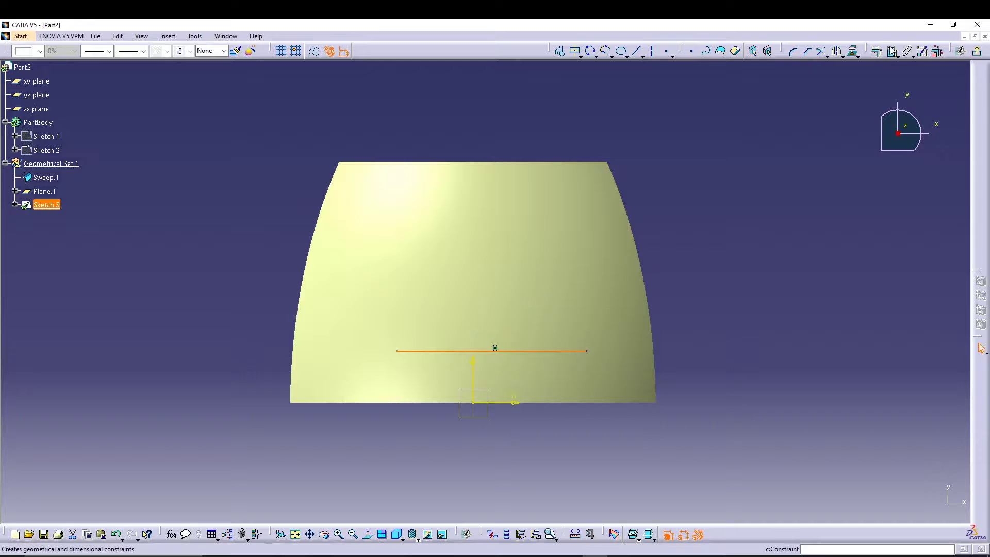
left_click(546, 351)
left_click(522, 459)
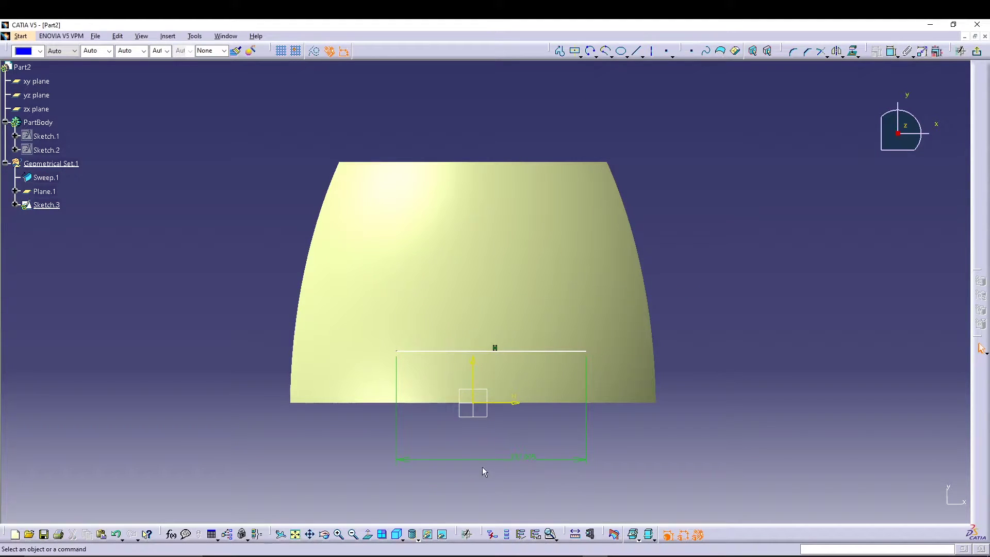
Constrain the two endpoints of the horizontal line to be symmetric about the sketch's vertical axis
left_click(398, 351)
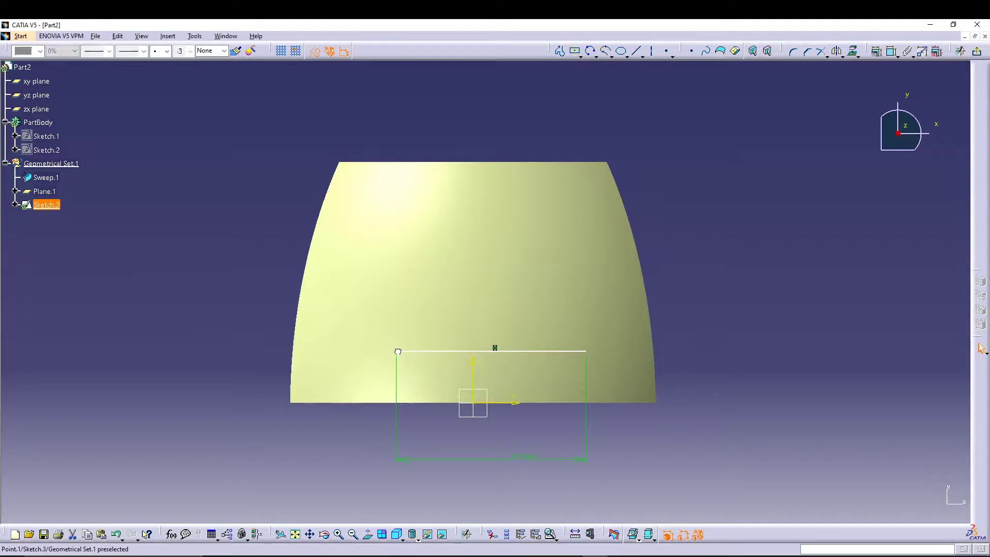
left_click(586, 351, "ctrl")
left_click(891, 51)
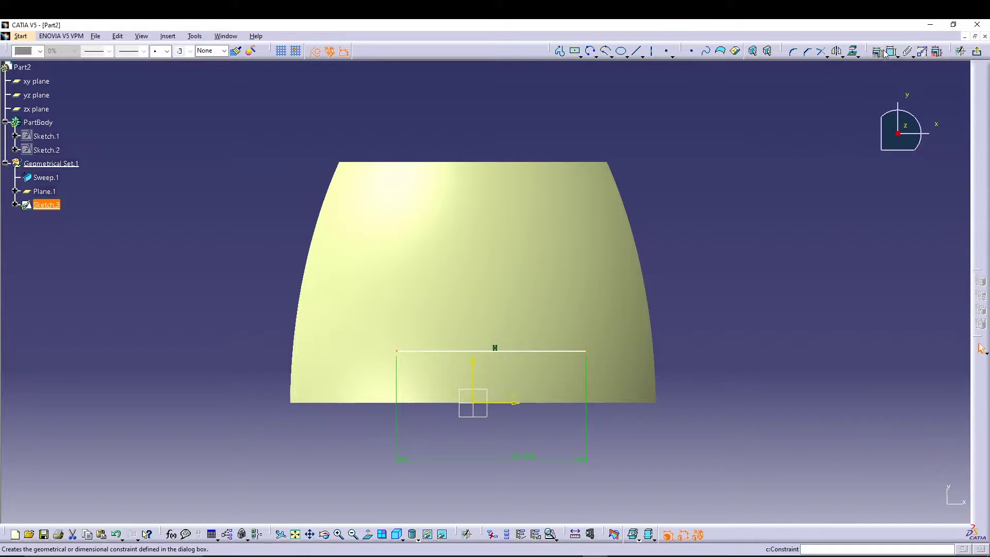
right_click(719, 181)
left_click(745, 274)
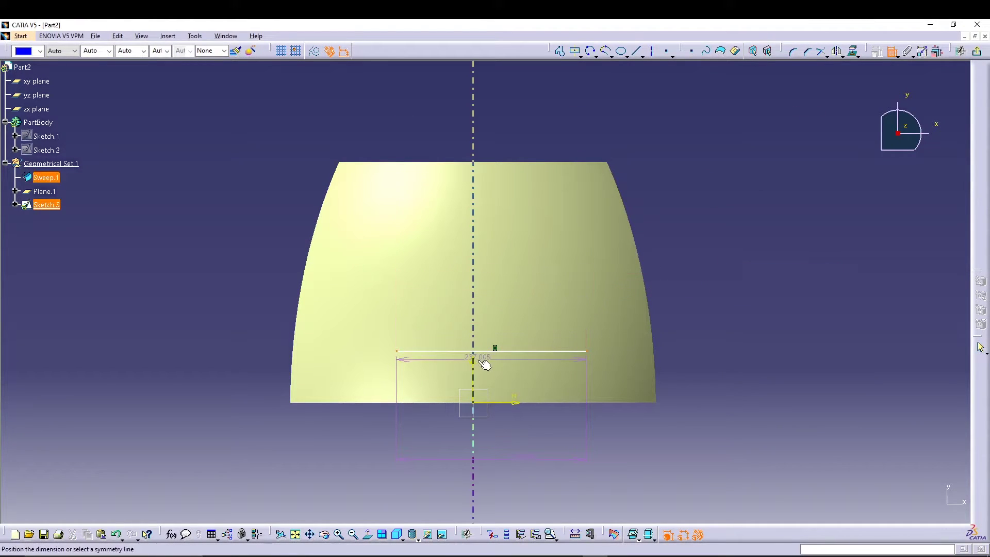
left_click(474, 365)
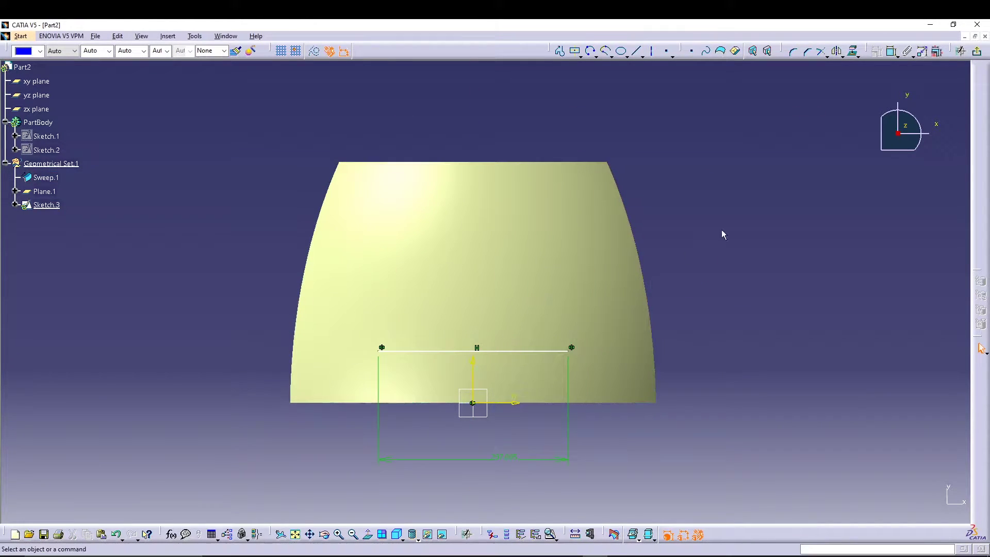
Set the horizontal line's length dimension to 200 mm
double_click(503, 458)
type("200")
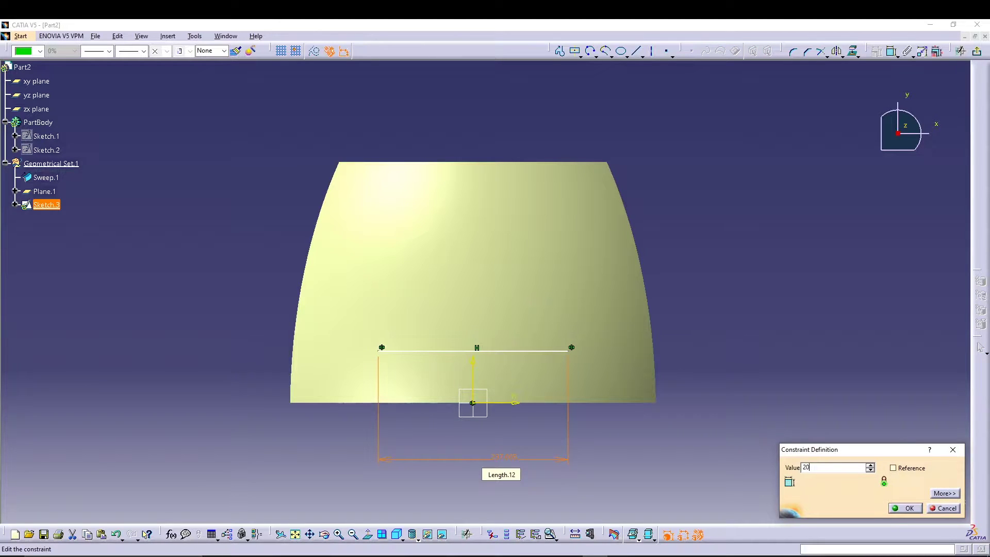
key("Return")
key("Escape")
Dimension the distance between the horizontal line and the sketch's horizontal axis, and set it to 50 mm
left_click(524, 352)
left_click(519, 403)
left_click(686, 370)
double_click(686, 370)
type("50mm")
key("Return")
left_click(711, 353)
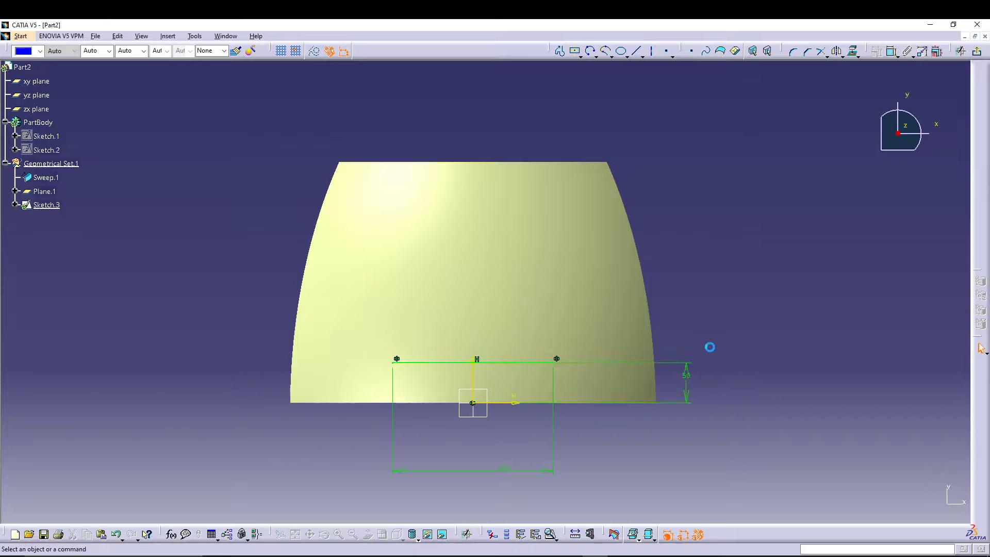
Sketch a three-point arc of about 239 mm radius rising from the horizontal line's left end and curving inward
left_click(586, 54)
left_click(397, 358)
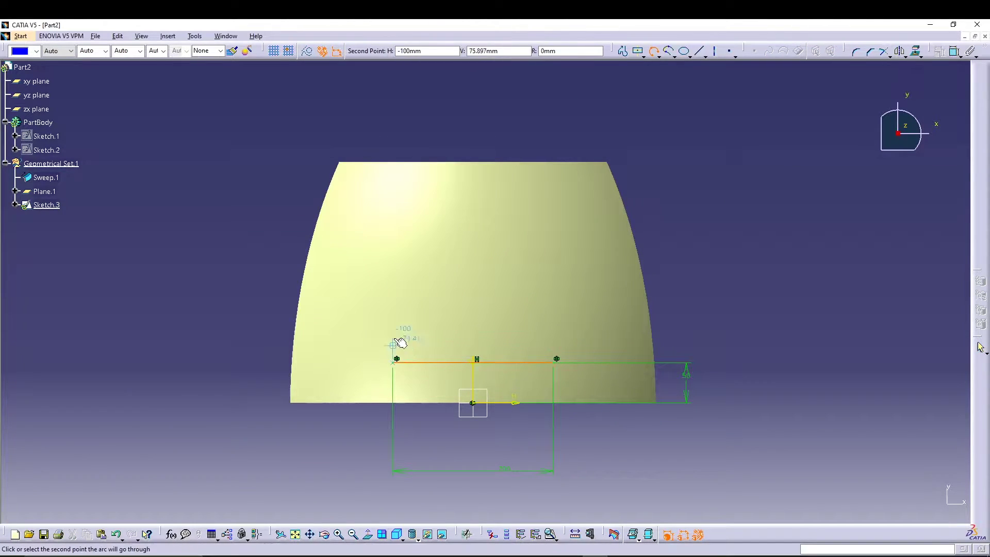
left_click(407, 265)
left_click(410, 246)
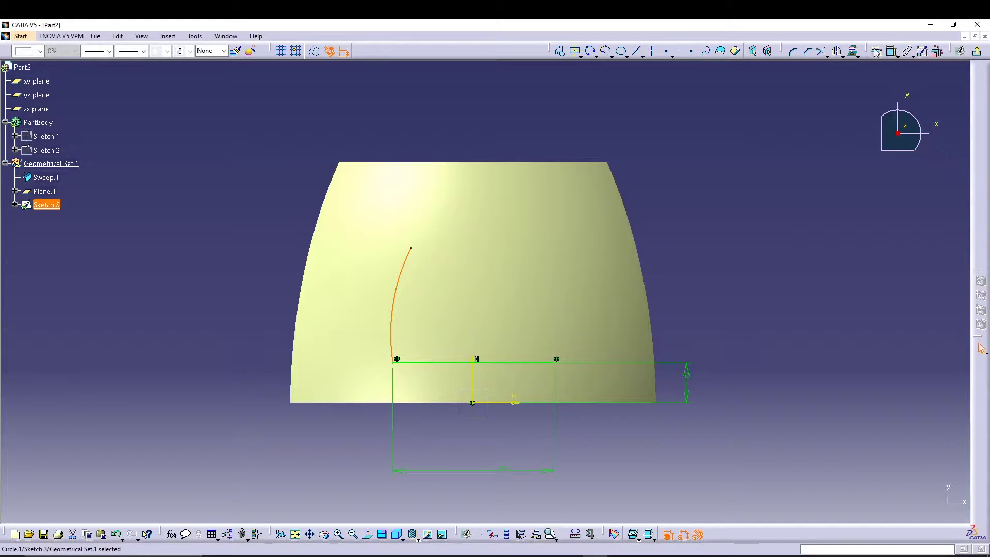
Dimension the radius of the left side arc and set it to 300 mm
left_click(892, 50)
left_click(285, 281)
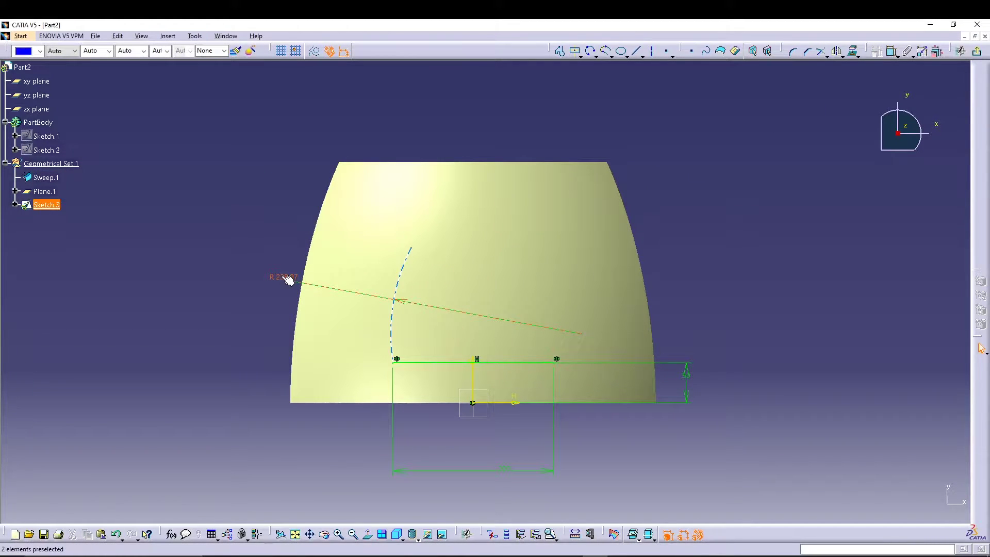
double_click(282, 278)
type("300")
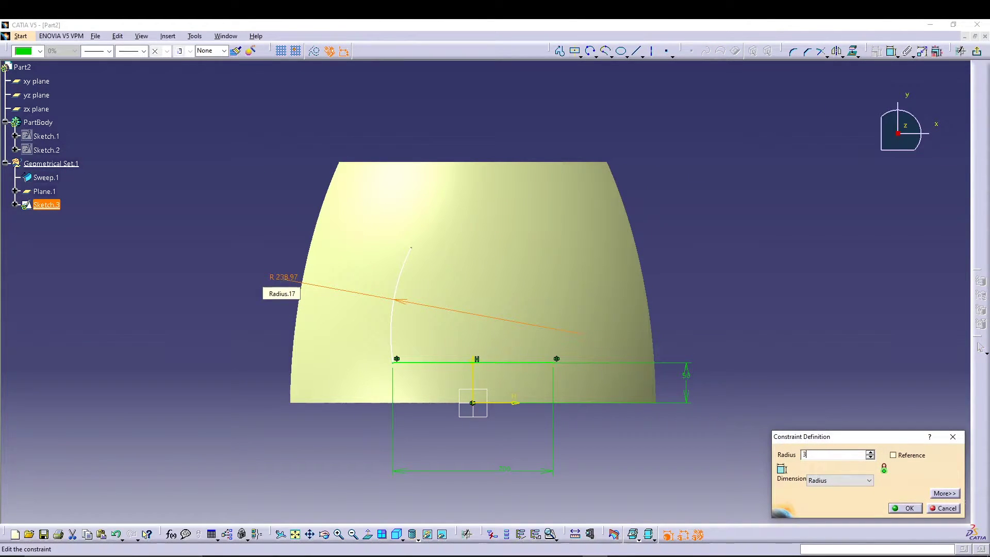
key("Return")
left_click(707, 195)
Mirror the left side arc about the sketch's vertical axis
left_click(410, 239)
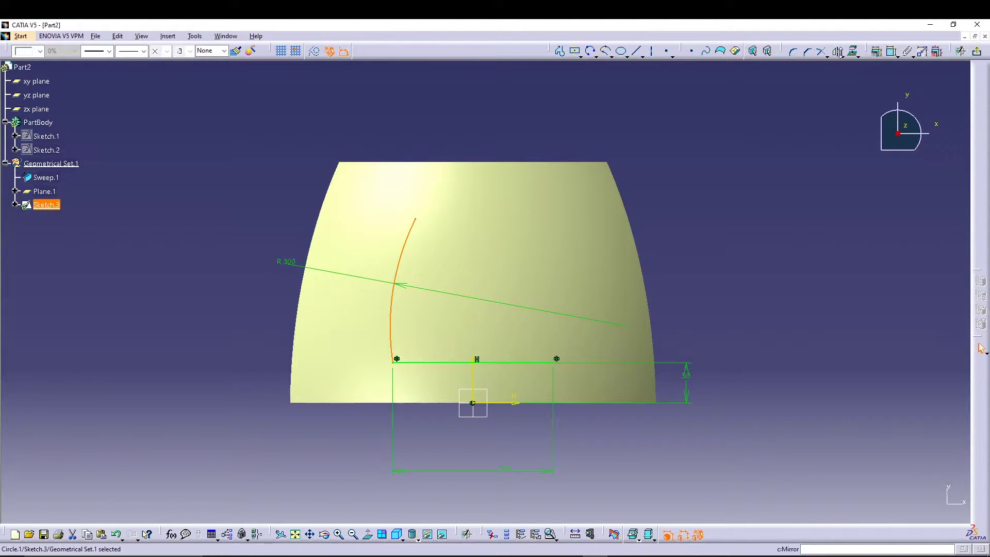
left_click(858, 56)
left_click(838, 50)
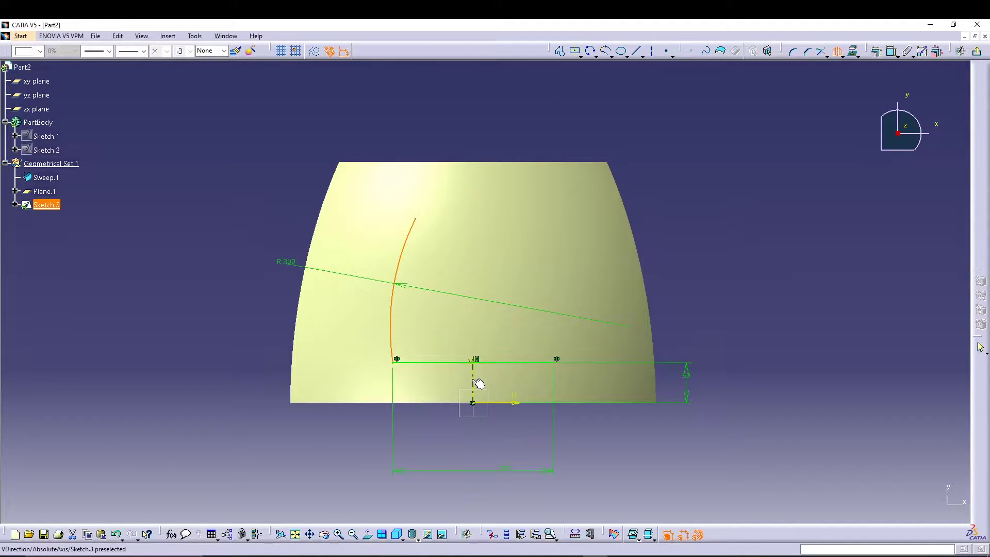
left_click(479, 362)
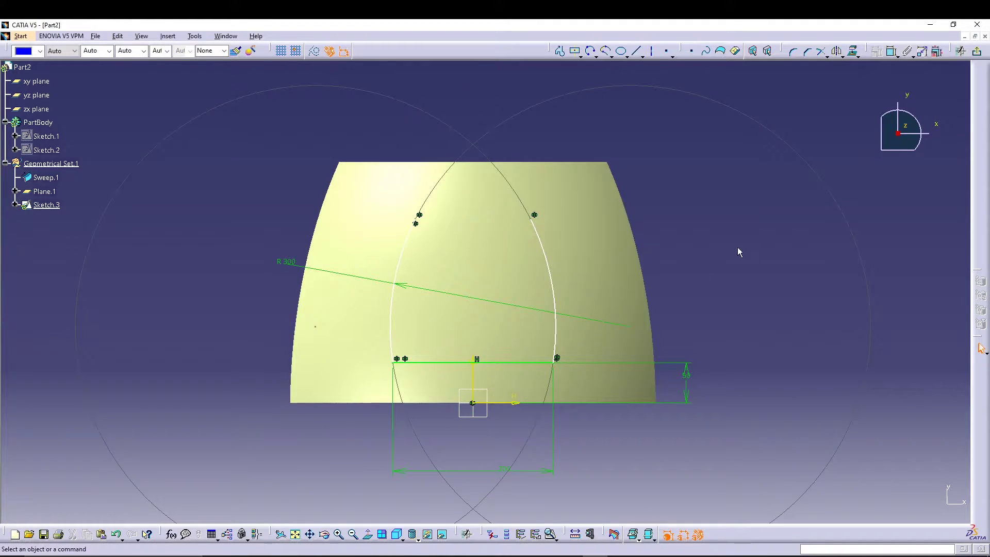
Close the outline with a three-point arc of about 161 mm radius joining the upper ends of the two side arcs
left_click(590, 50)
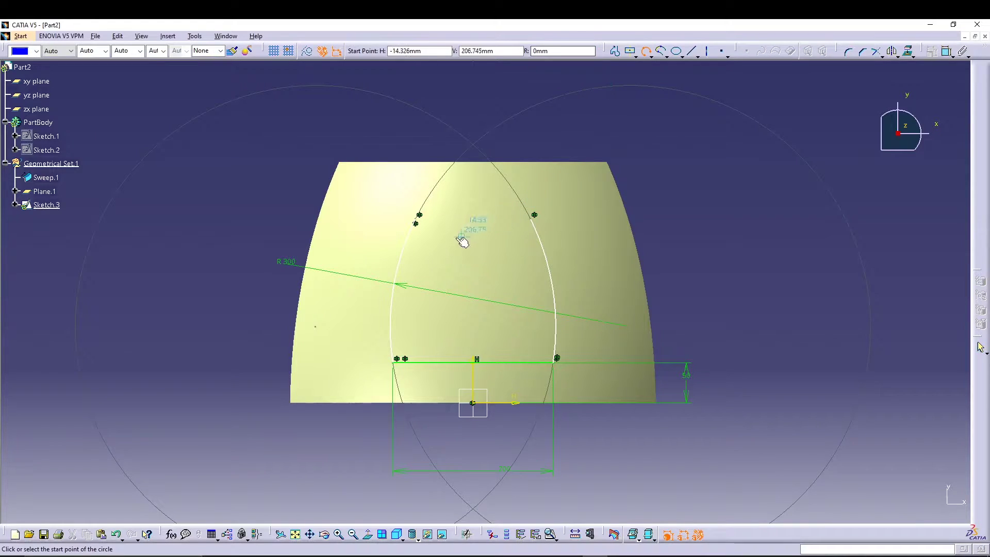
left_click(419, 215)
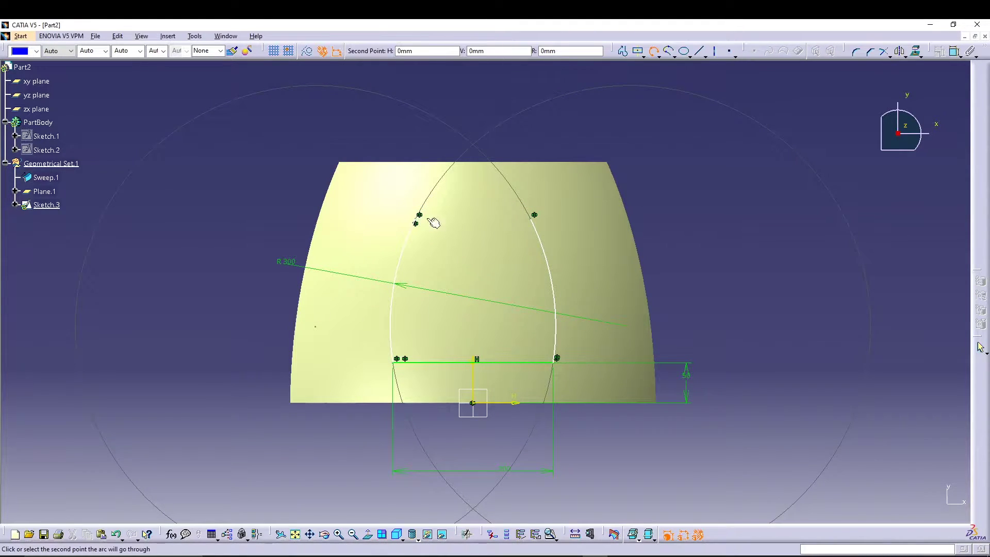
left_click(471, 205)
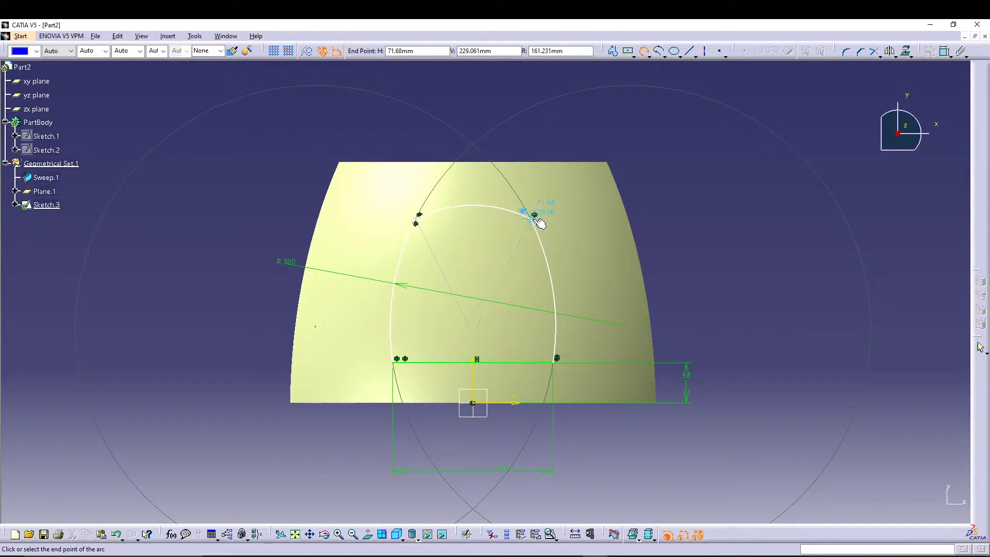
left_click(534, 216)
Dimension the radius of the outline's top arc and set it to 65 mm
left_click(890, 51)
left_click(515, 208)
left_click(530, 135)
double_click(530, 134)
type("65")
key("Return")
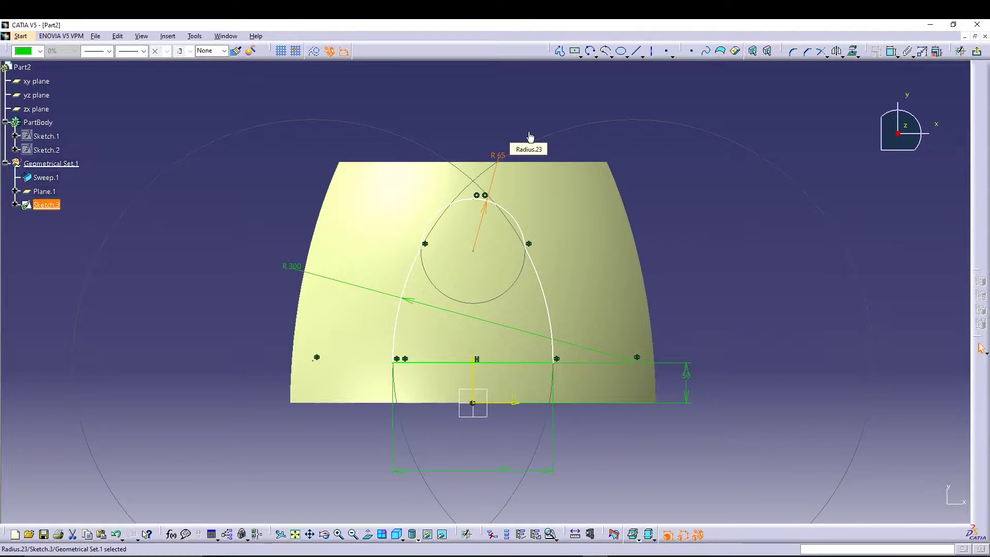
left_click(702, 218)
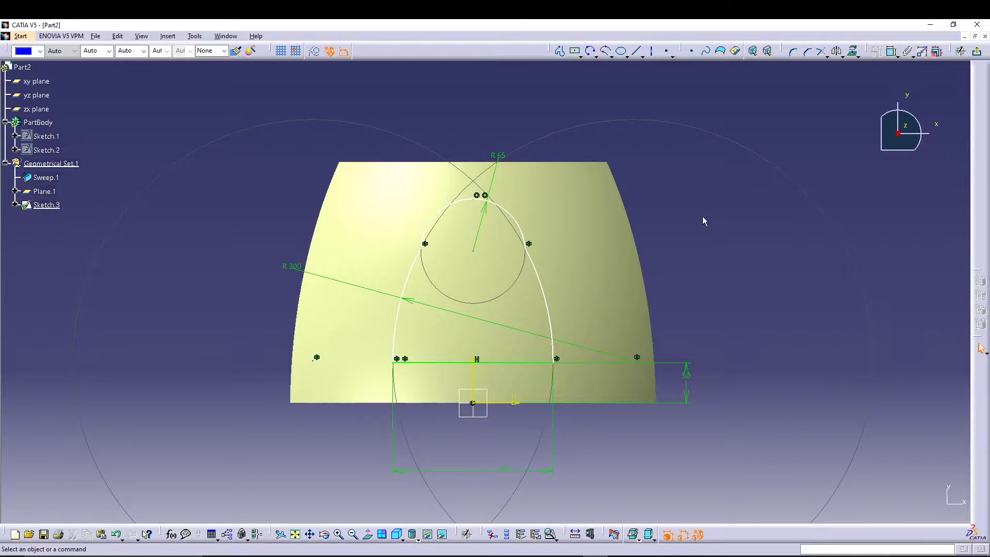
Add a tangency constraint between the top arc and the left side arc
left_click(461, 200)
left_click(411, 272, "ctrl")
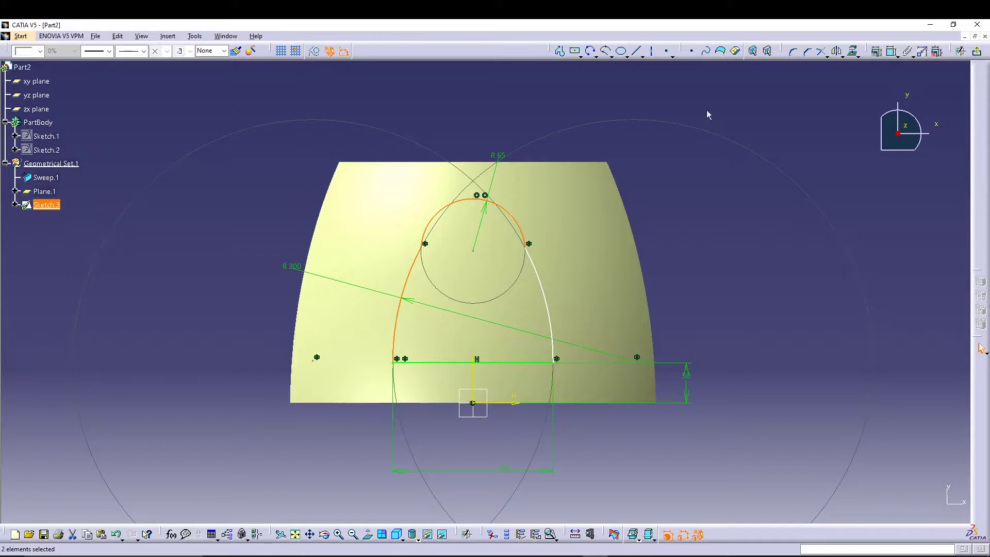
left_click(876, 51)
left_click(926, 436)
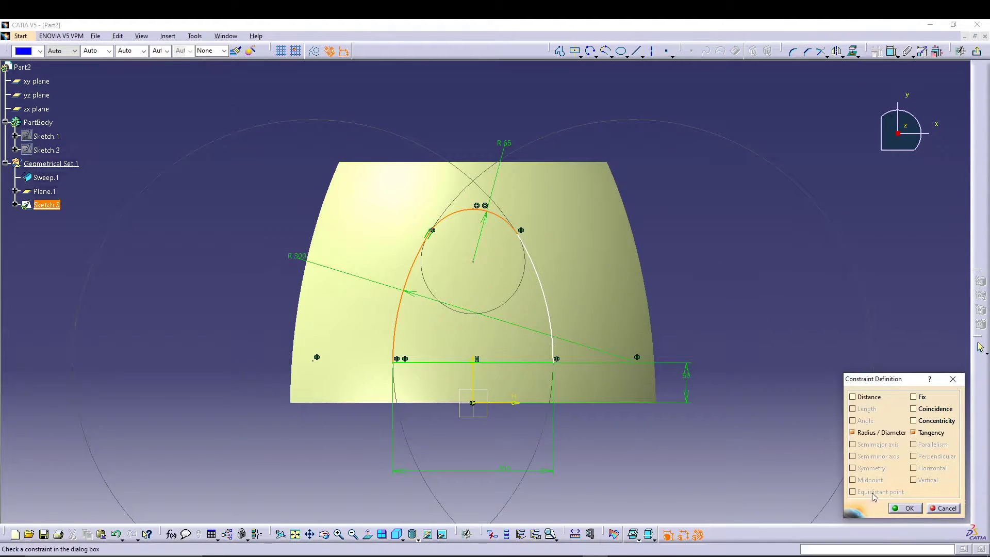
left_click(906, 508)
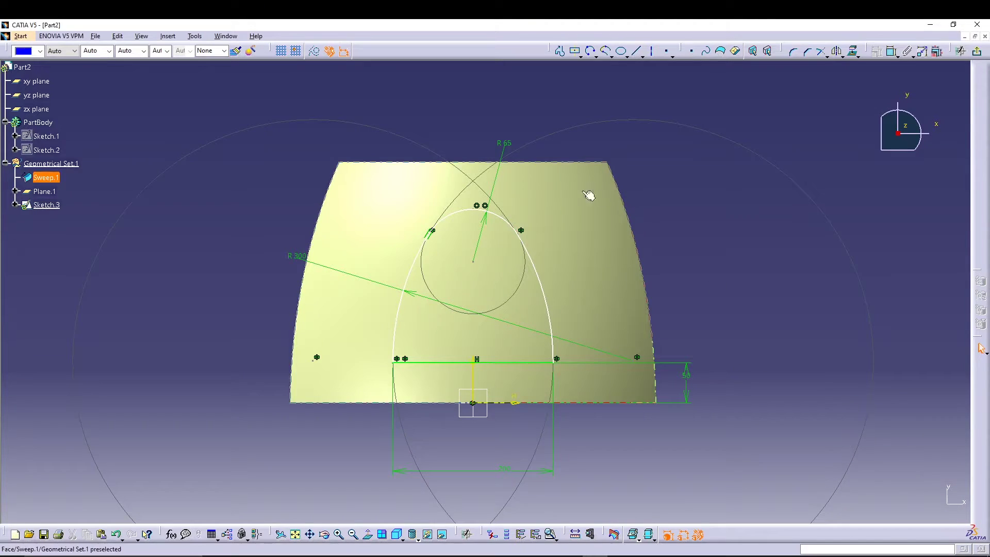
Add a tangency constraint between the top arc and the right side arc
left_click(528, 250, "ctrl")
left_click(876, 51)
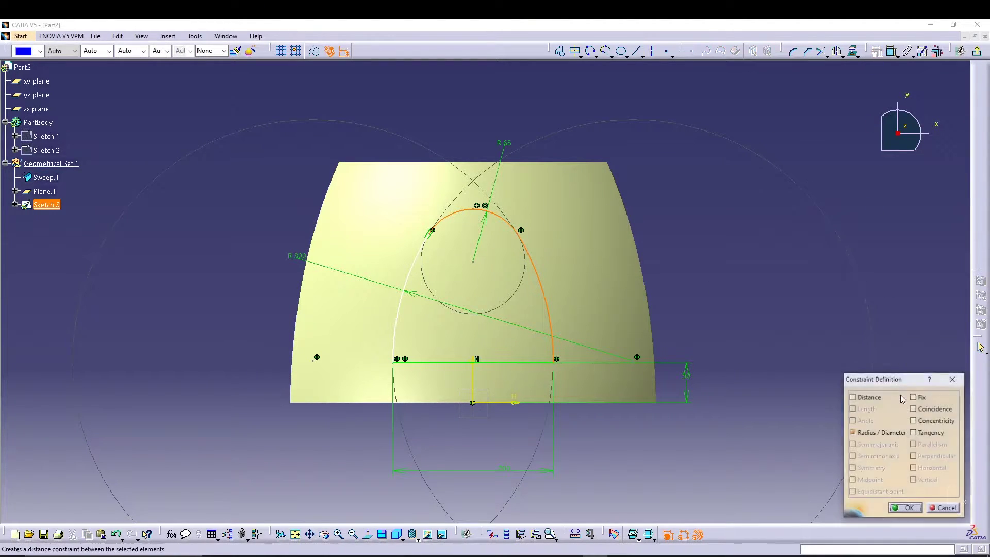
left_click(922, 433)
left_click(906, 508)
Dimension the height from the horizontal line to the top arc, set it to 180 mm, and exit the sketch
left_click(892, 51)
left_click(480, 208)
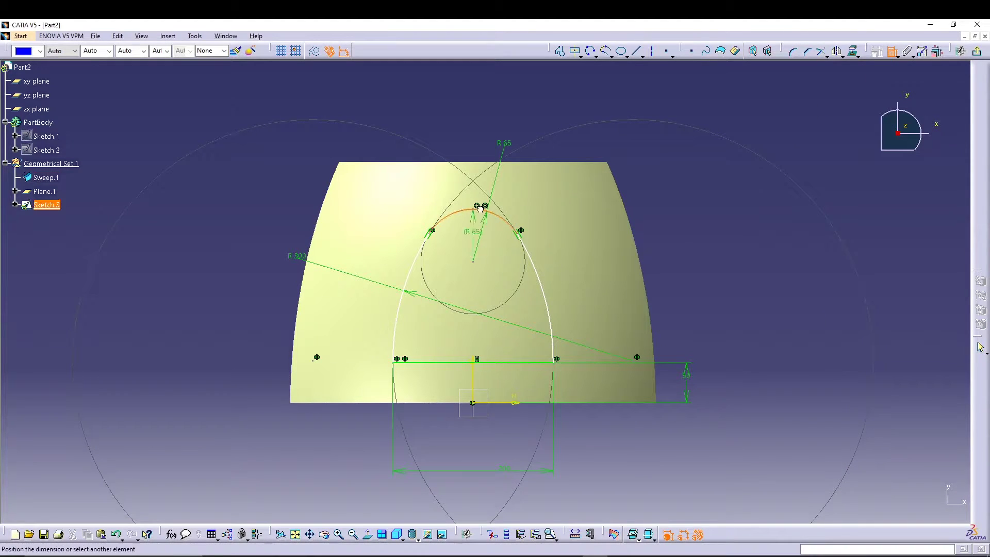
left_click(536, 367)
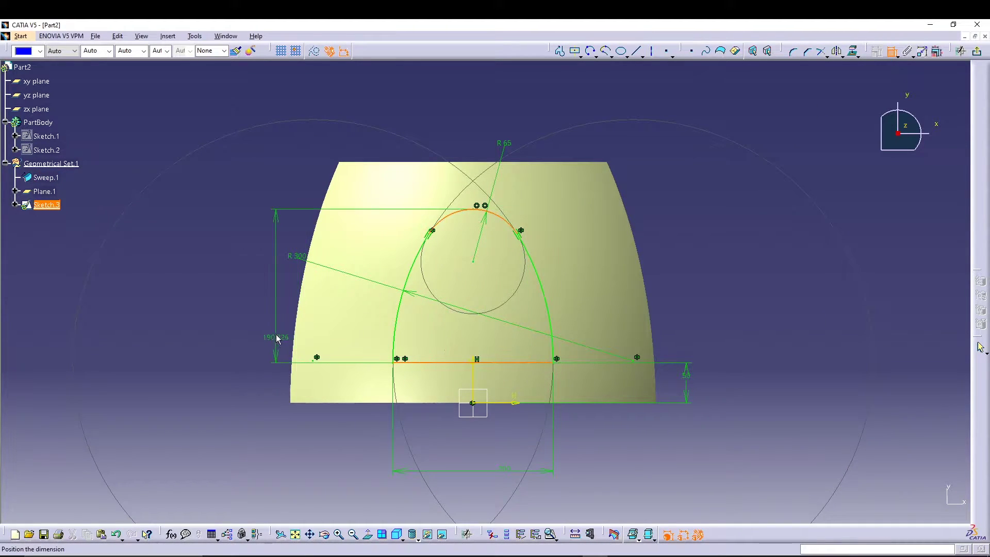
left_click(250, 311)
double_click(248, 311)
type("180")
key("Return")
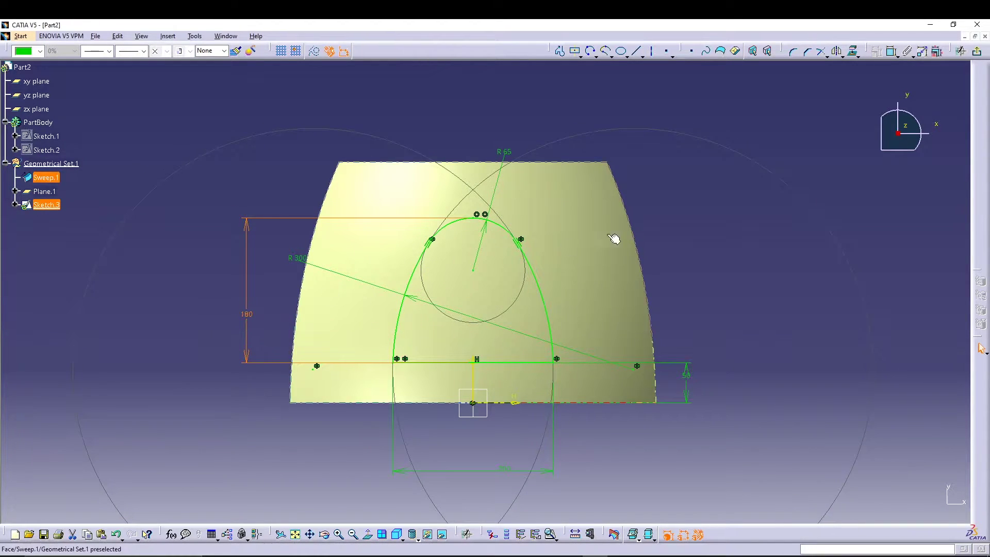
left_click(724, 213)
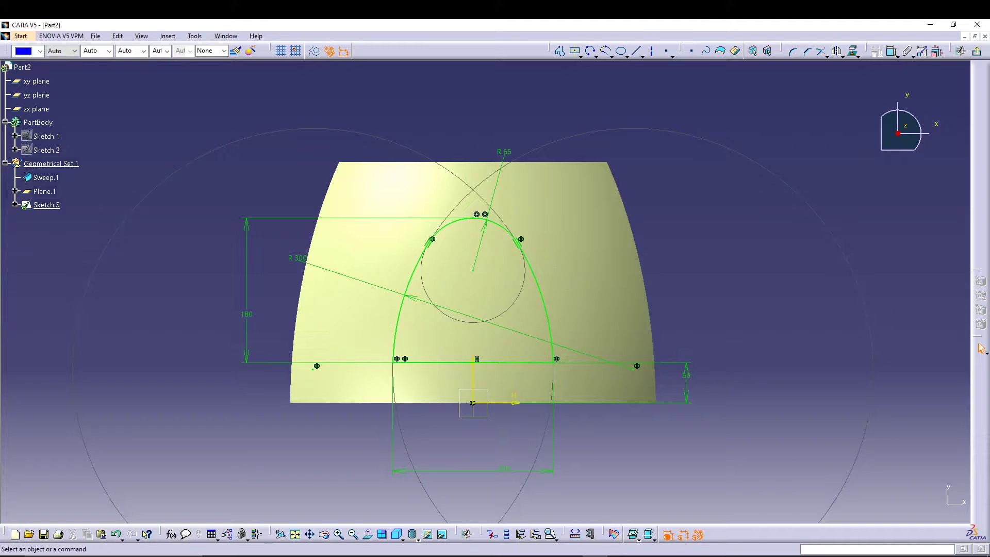
left_click(976, 51)
Project Sketch.3 onto Sweep.1 along a direction, using the xy plane as the direction and keeping the nearest solution
mouse_move(689, 261)
middle_mouse_down()
mouse_move(672, 192)
mouse_move(672, 210)
middle_mouse_up()
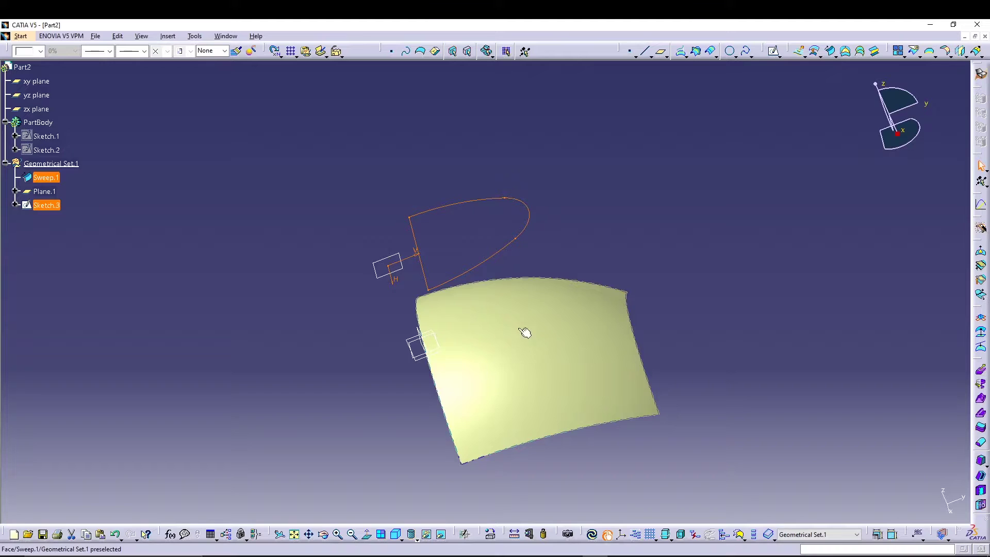
left_click(681, 51)
left_click(804, 194)
left_click(775, 218)
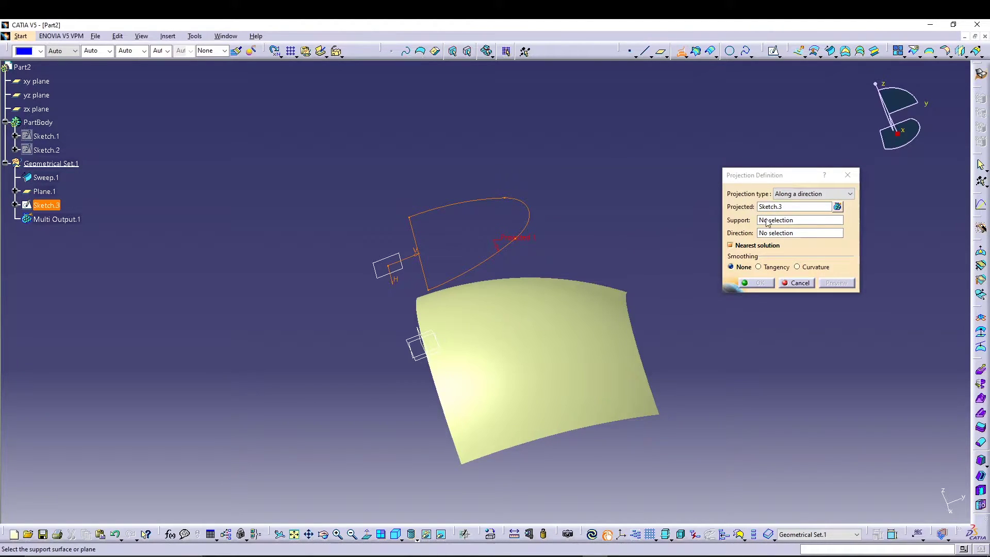
left_click(545, 348)
left_click(49, 82)
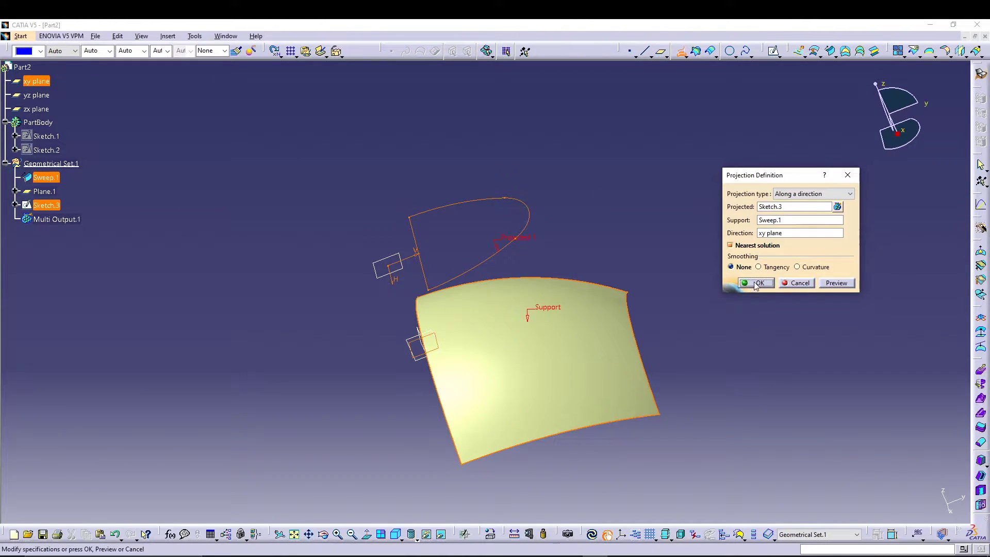
left_click(755, 284)
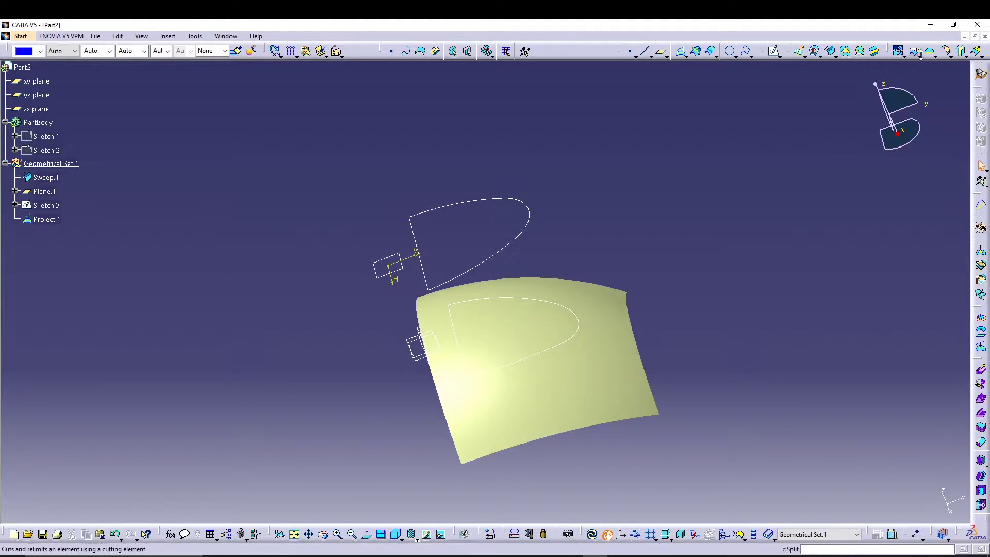
Split Sweep.1 with the projected curve Project.1, keeping the outer side so the outlined region is cut away
left_click(915, 53)
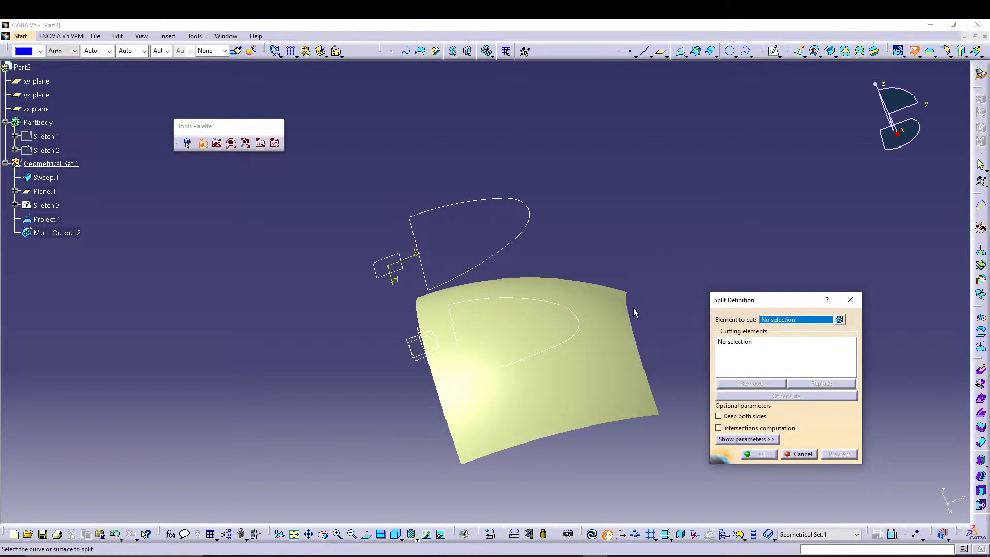
left_click(600, 382)
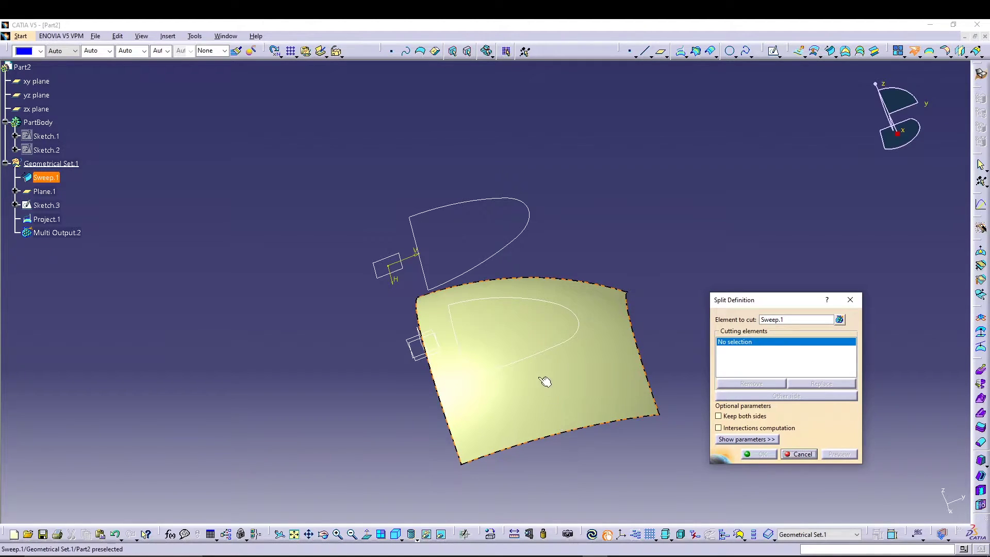
left_click(552, 353)
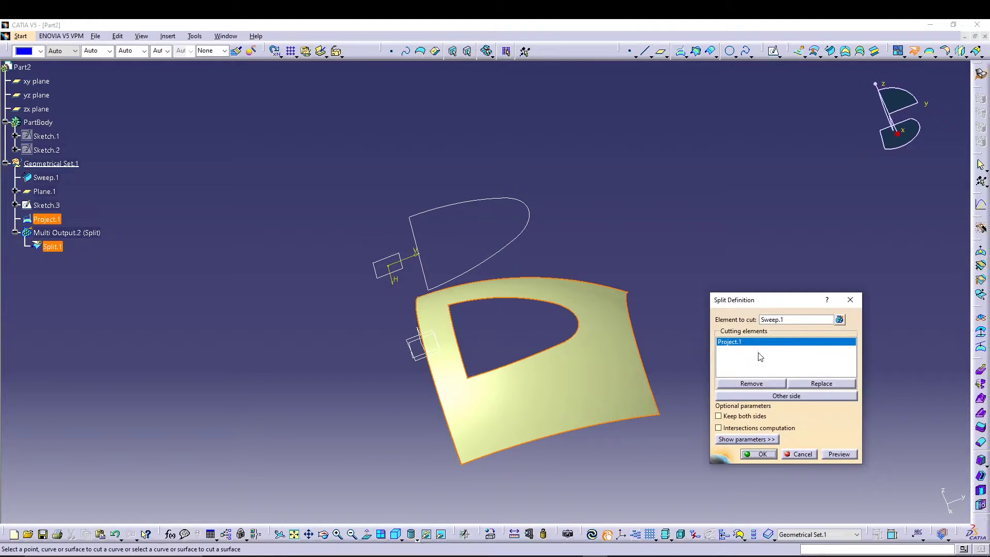
mouse_move(316, 415)
middle_mouse_down()
mouse_move(369, 431)
mouse_move(364, 411)
mouse_move(313, 411)
mouse_move(299, 372)
middle_mouse_up()
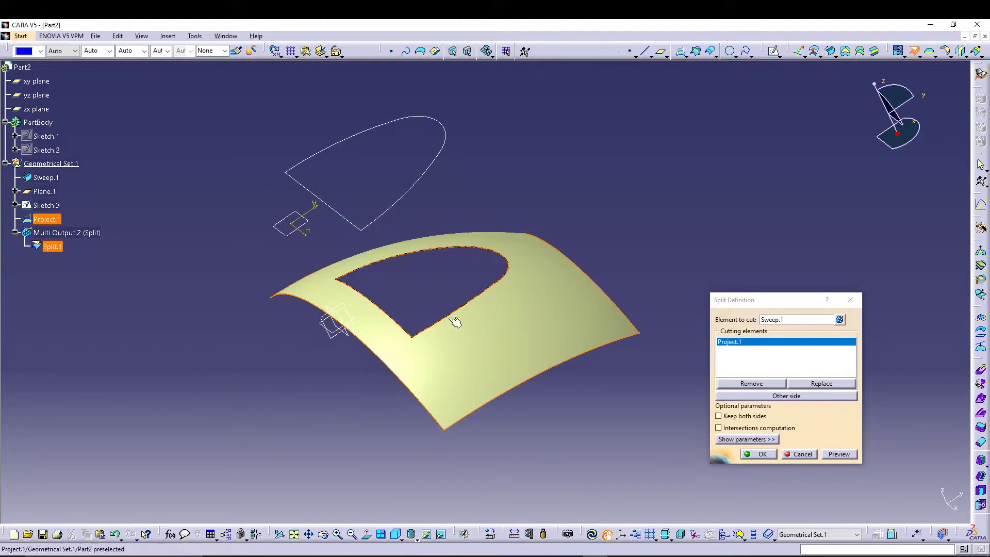
left_click(762, 455)
mouse_move(691, 256)
middle_mouse_down()
mouse_move(686, 289)
mouse_move(691, 241)
middle_mouse_up()
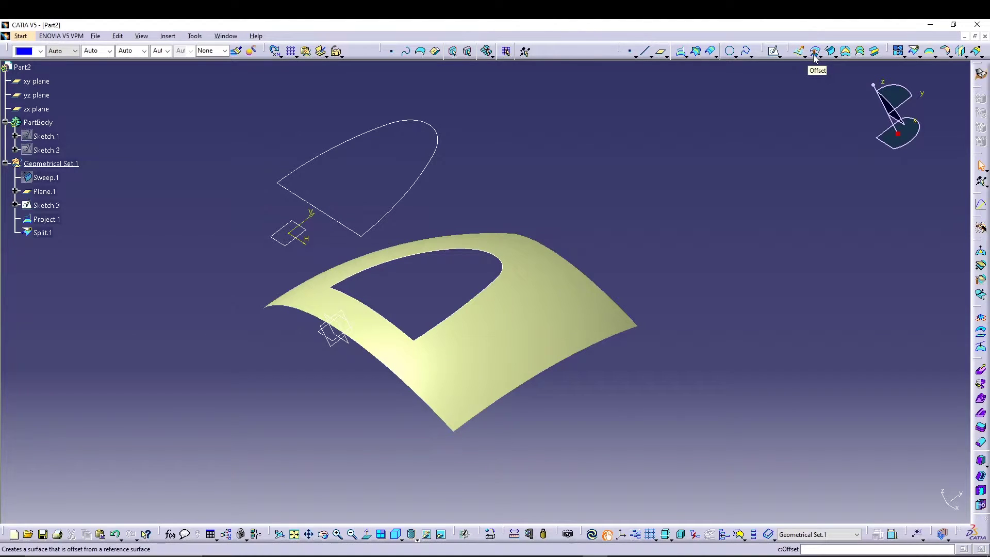
Hide Sketch.3 and the projected curve Project.1
left_click(427, 534)
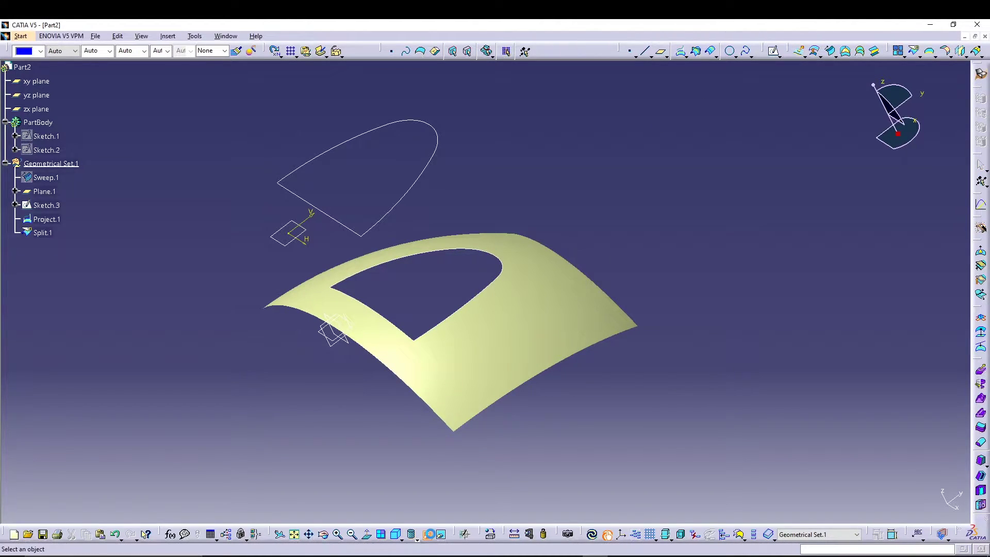
left_click(46, 206)
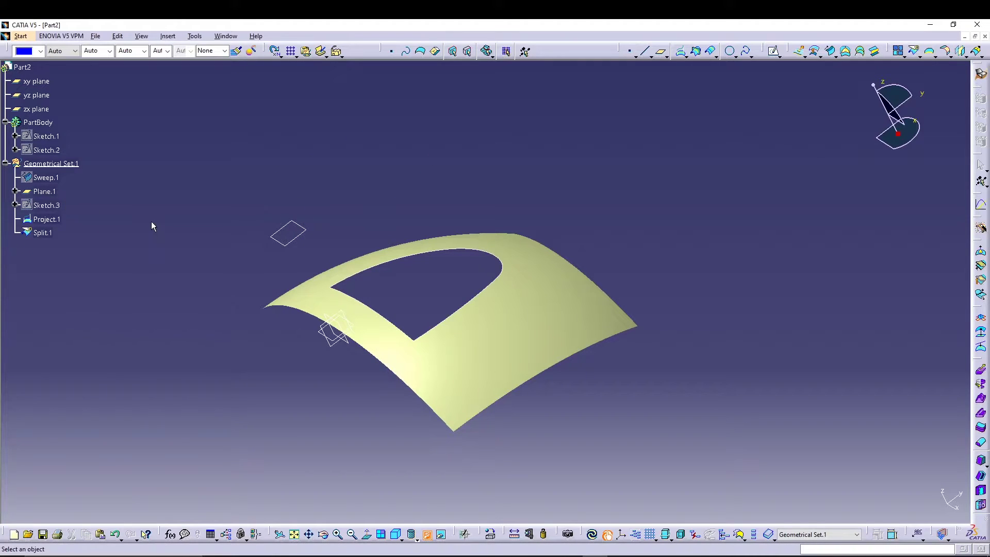
left_click(57, 219)
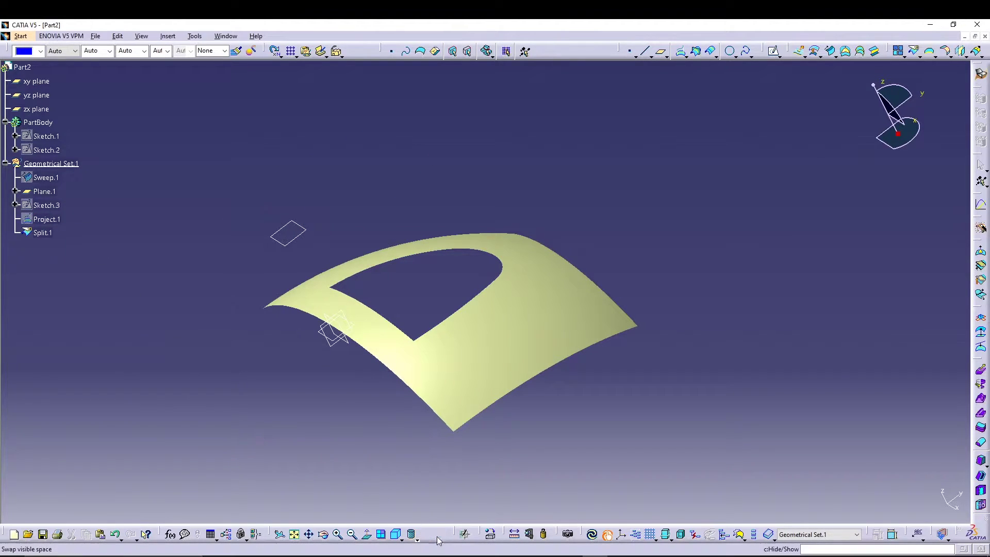
Offset Sweep.1 by 6 mm with the direction reversed so the copy lies below the original surface
left_click(813, 54)
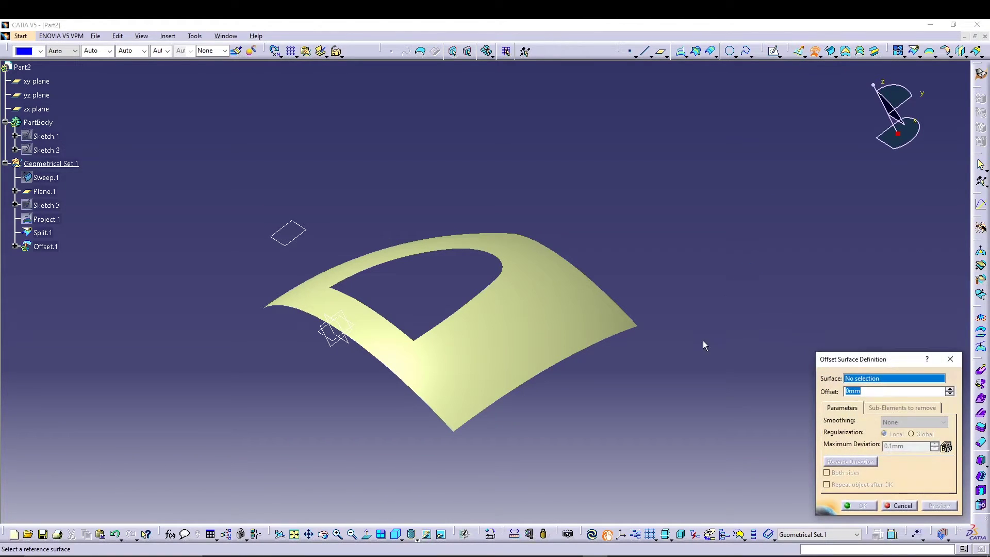
left_click(559, 328)
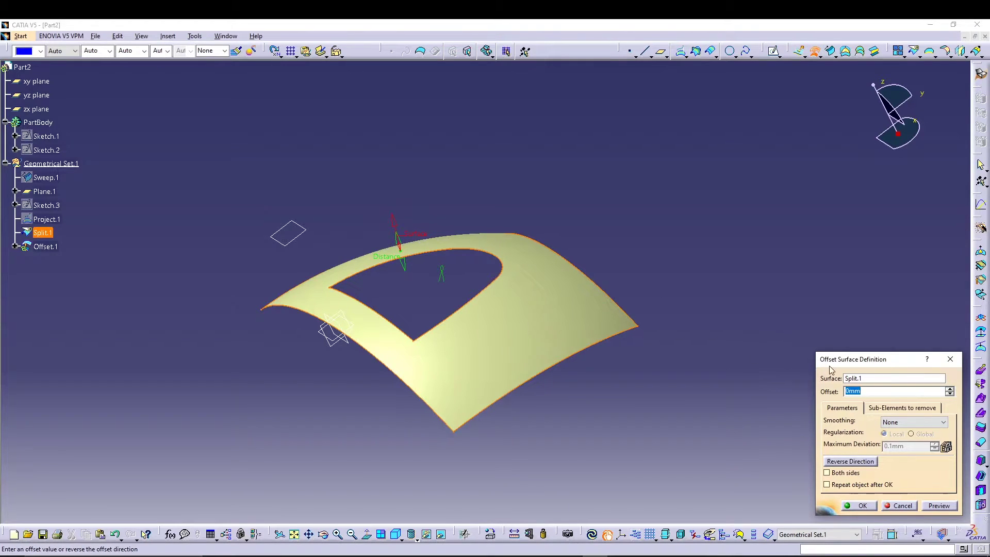
left_click(868, 381)
left_click(45, 177)
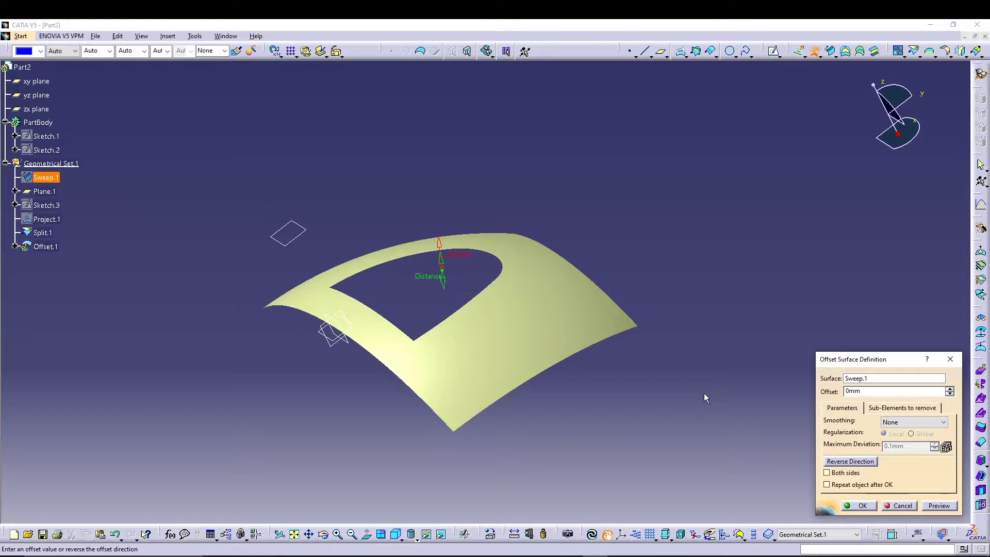
left_click(949, 388)
left_click(948, 388)
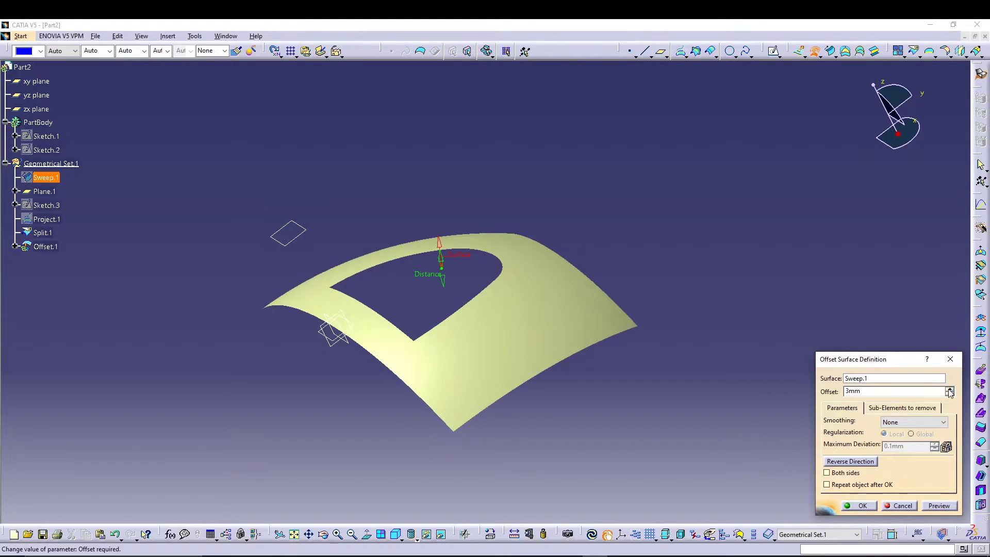
left_click(948, 389)
left_click(948, 389)
left_click(860, 461)
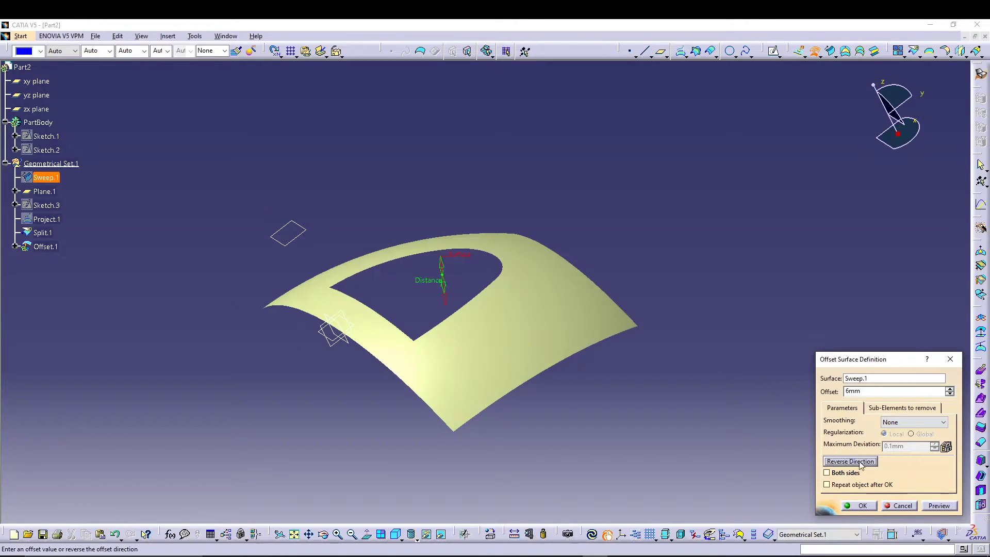
left_click(939, 507)
middle_click_drag(576, 450, 534, 433)
left_click(857, 505)
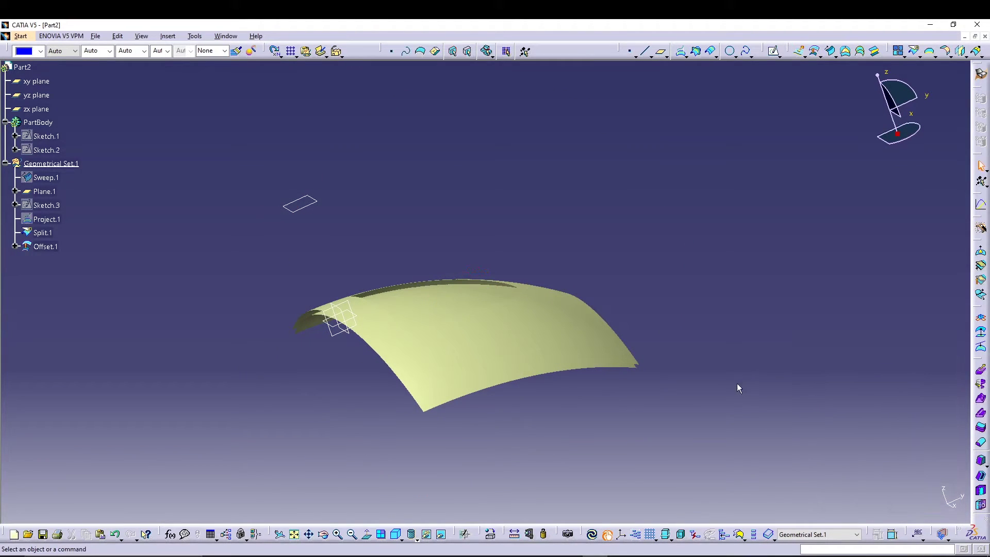
Split Sweep.1 with Plane.2, keeping only the narrow end strip on the side away from Plane.3
mouse_move(452, 178)
middle_mouse_down()
mouse_move(461, 218)
mouse_move(469, 181)
middle_mouse_up()
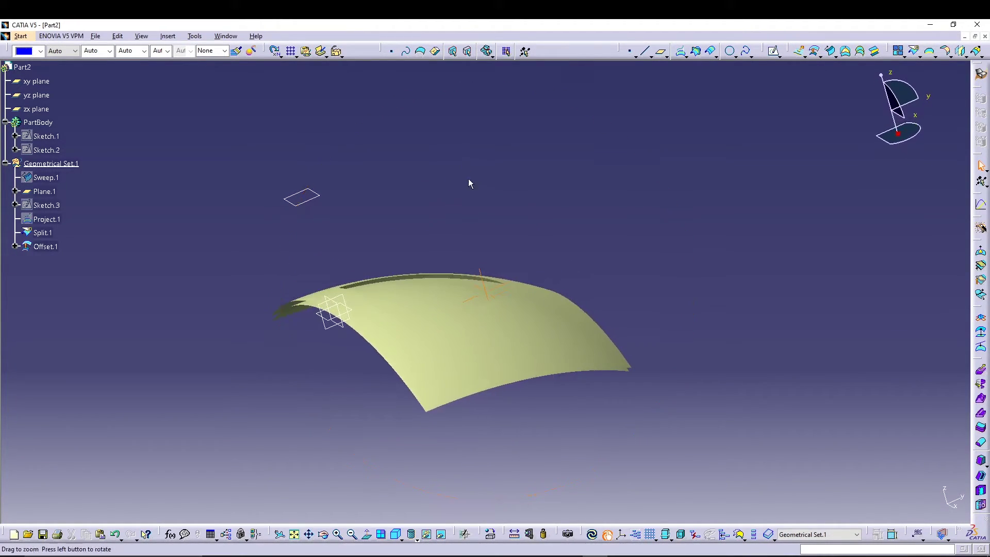
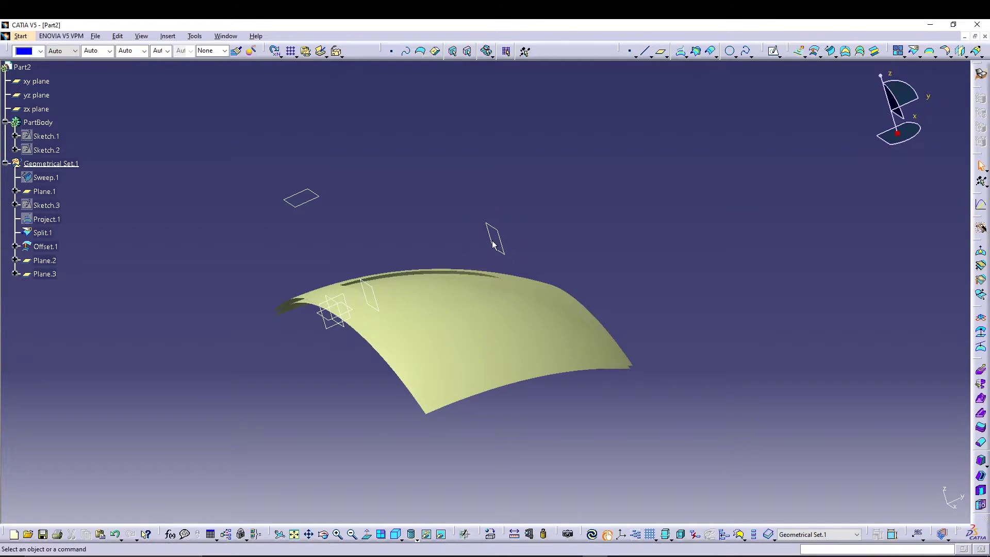
left_click(917, 48)
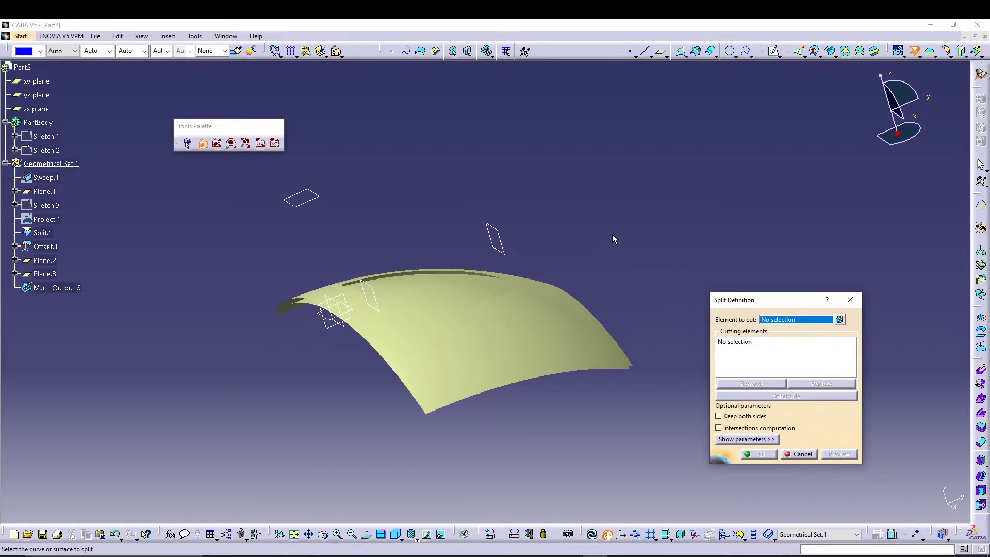
left_click(58, 178)
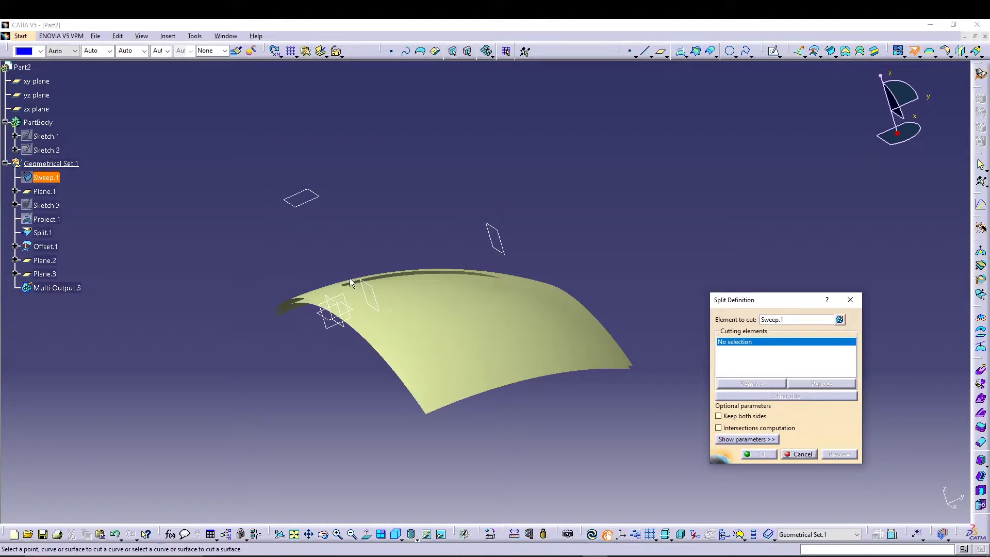
left_click(45, 260)
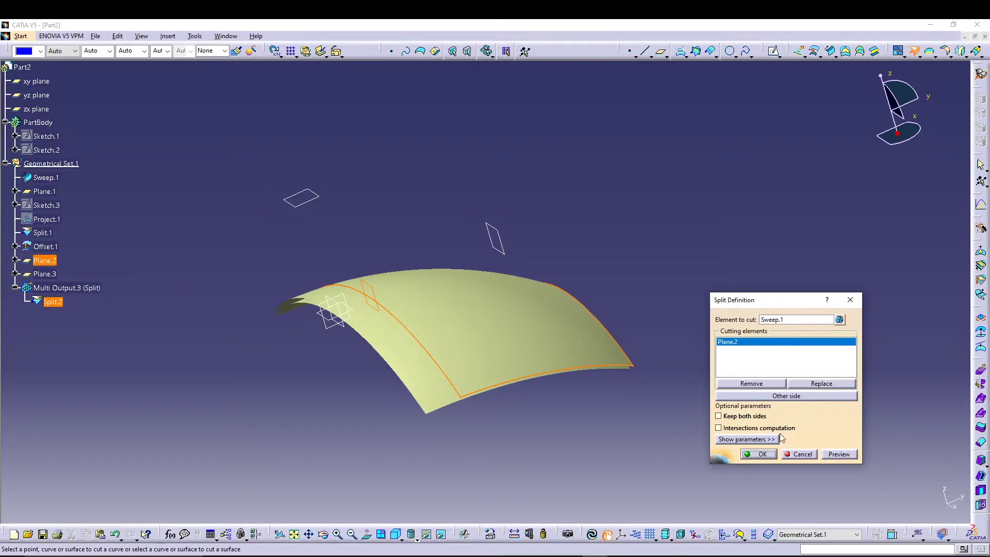
left_click(837, 454)
middle_click_drag(624, 417, 483, 463)
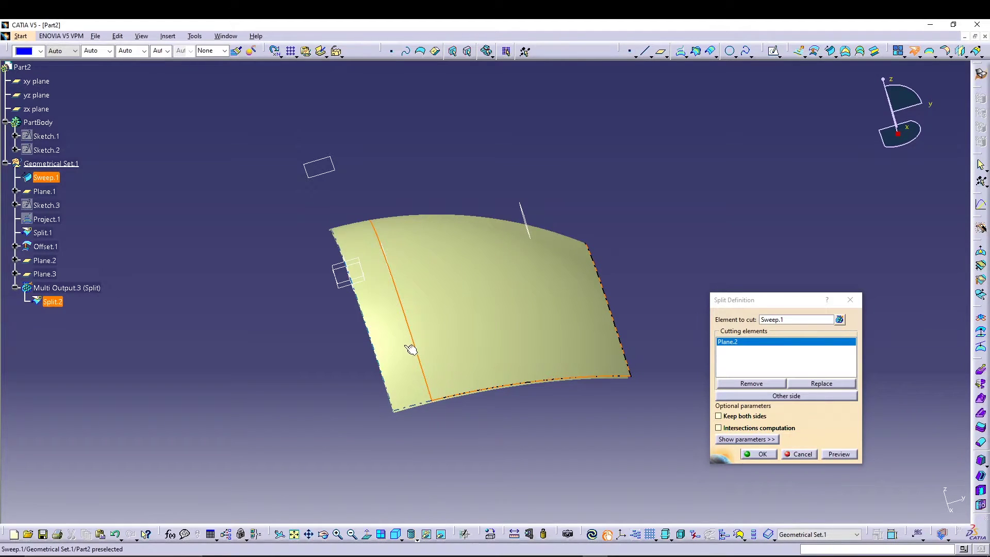
left_click(799, 395)
middle_click_drag(506, 482, 477, 432)
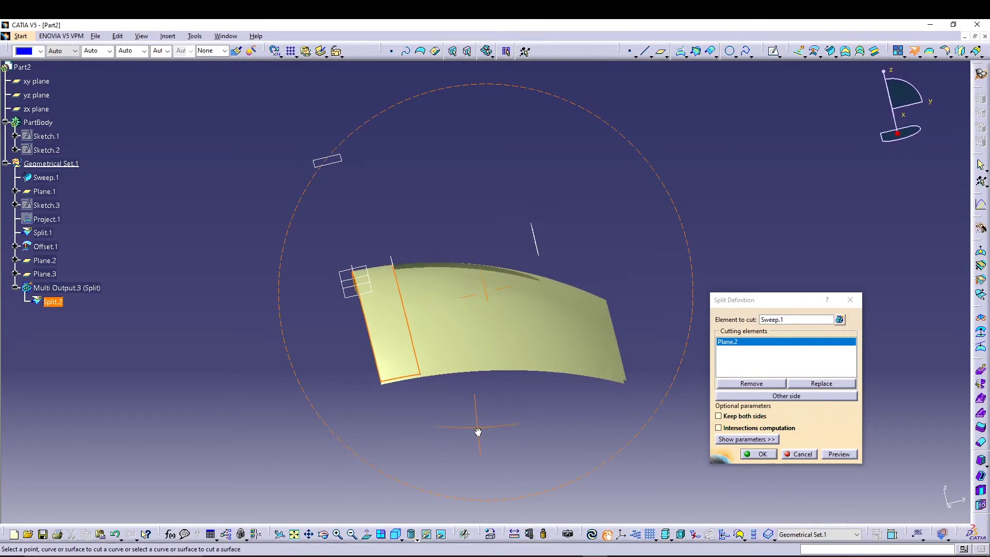
left_click(812, 397)
left_click(803, 398)
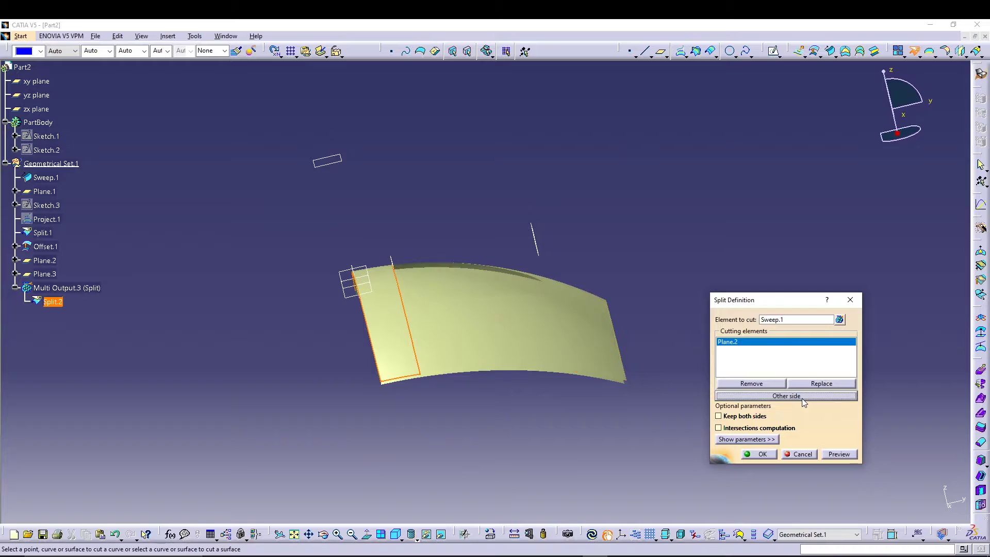
left_click(759, 454)
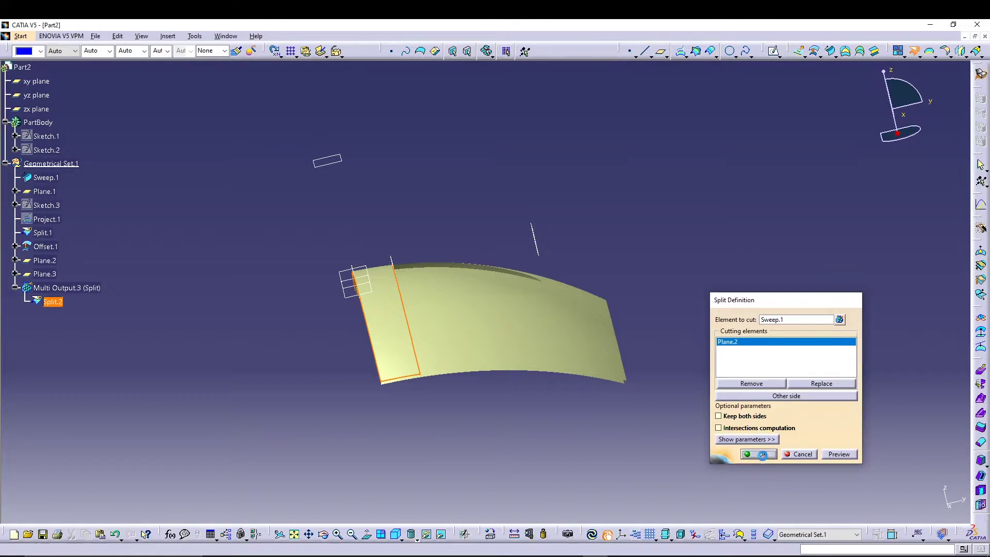
Split Offset.1 with Plane.3, keeping only the end strip on the side away from Plane.2
middle_click_drag(416, 421, 464, 305)
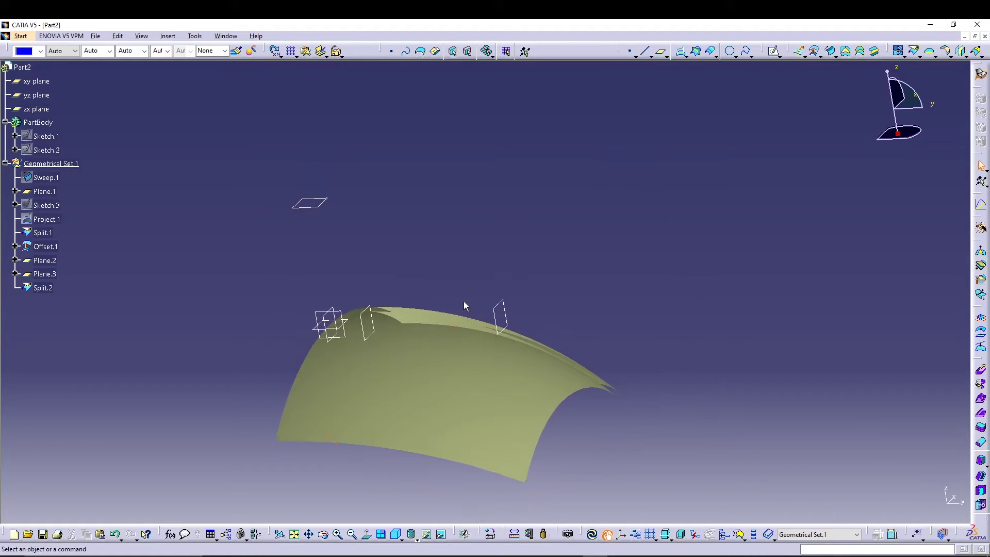
middle_click_drag(445, 358, 458, 451)
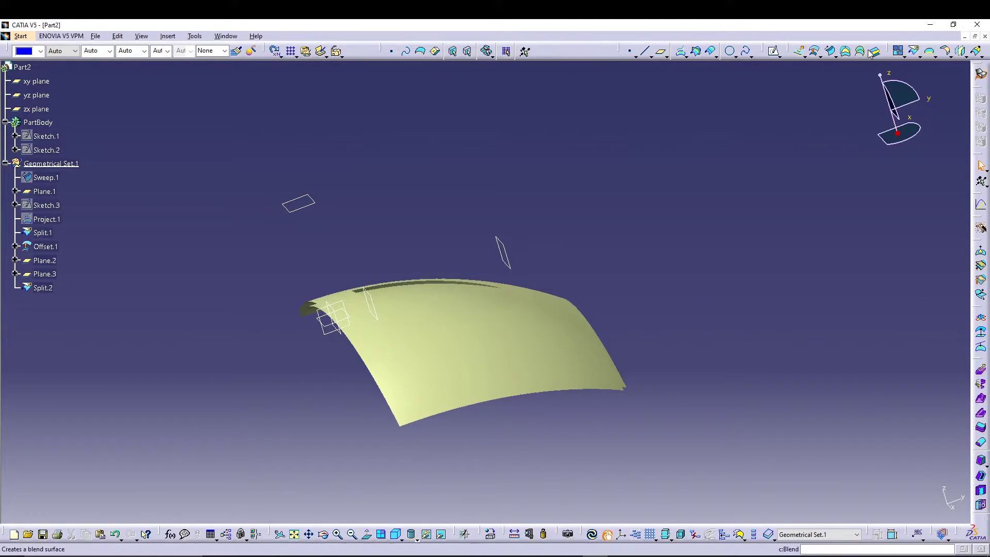
left_click(914, 50)
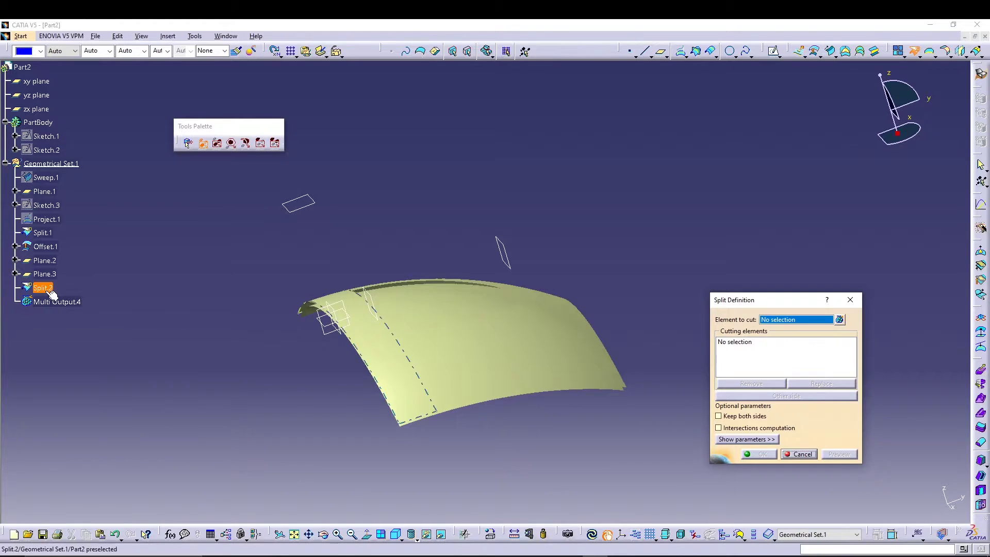
left_click(46, 247)
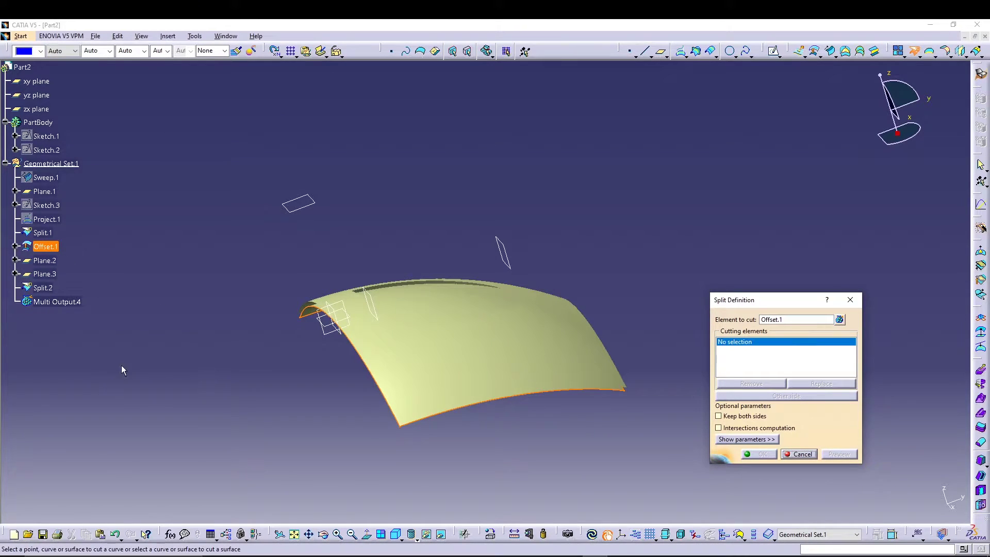
left_click(47, 273)
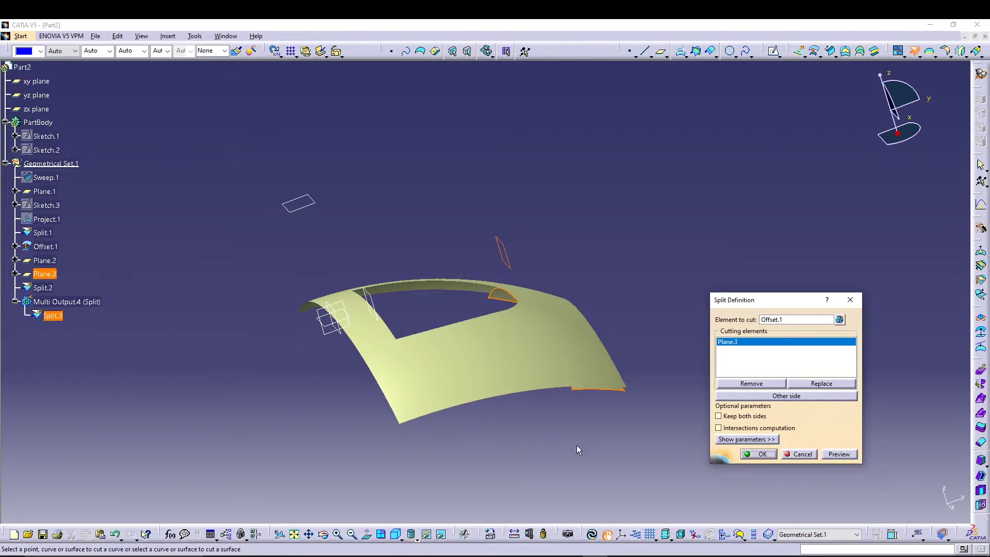
middle_click_drag(608, 317, 631, 304)
middle_click_drag(552, 441, 550, 256)
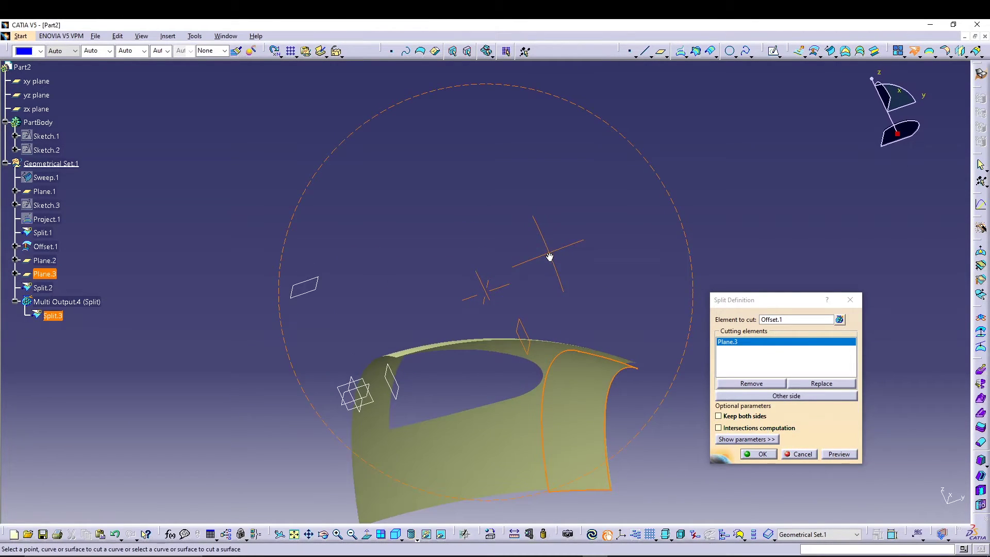
left_click(774, 396)
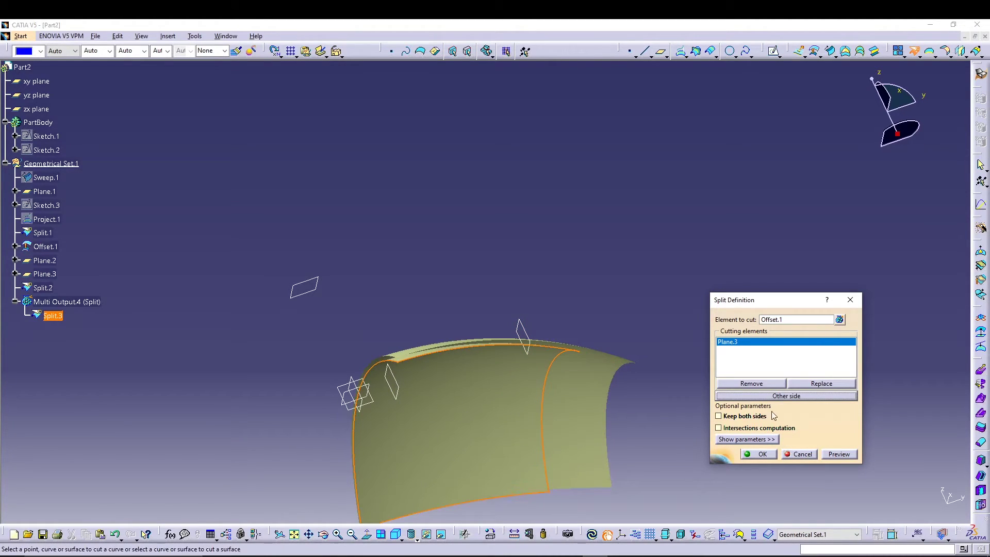
left_click(790, 396)
left_click(754, 454)
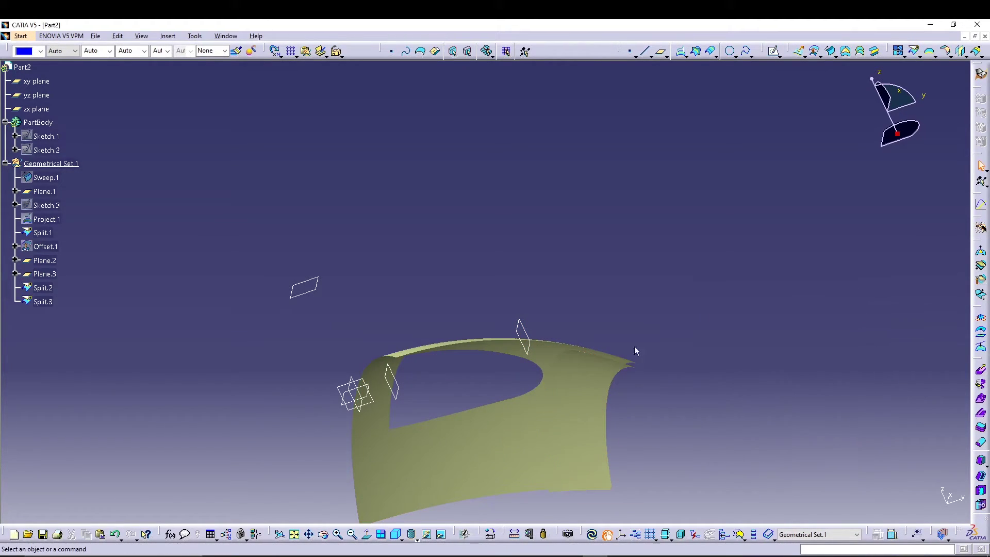
Reopen the definition of Split.2 and examine which part of the sweep it keeps
middle_click_drag(433, 199, 489, 378)
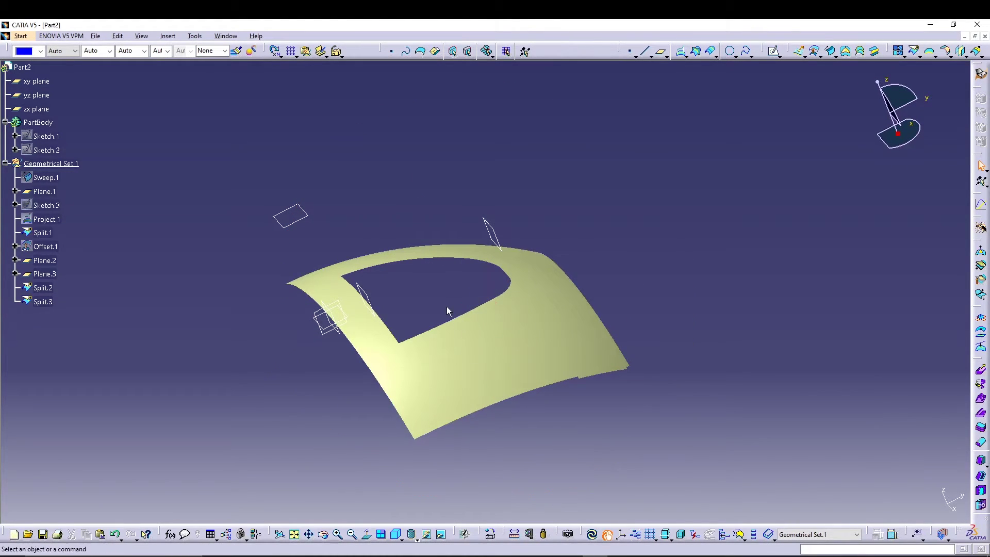
middle_click_drag(447, 306, 450, 332)
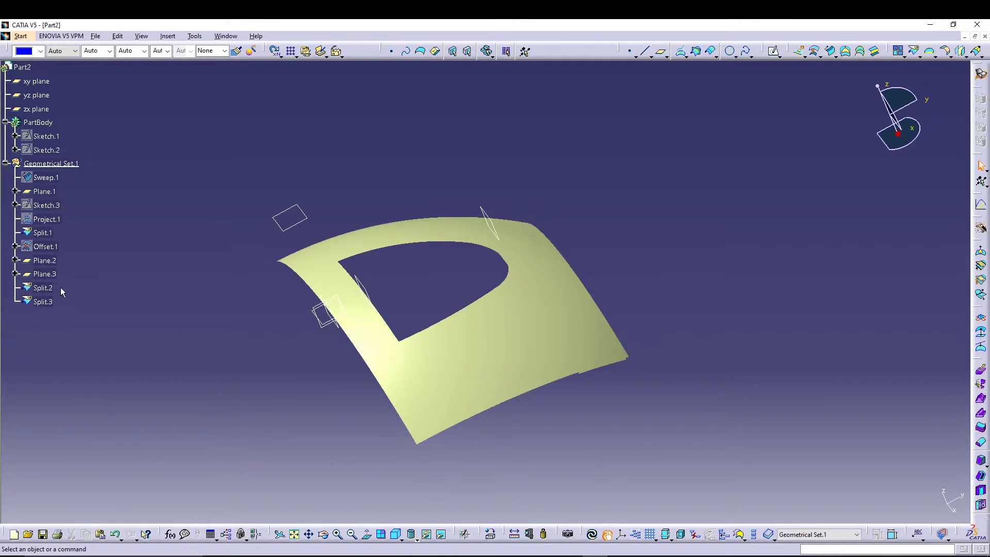
double_click(44, 287)
middle_click_drag(254, 393, 484, 276)
left_click(750, 458)
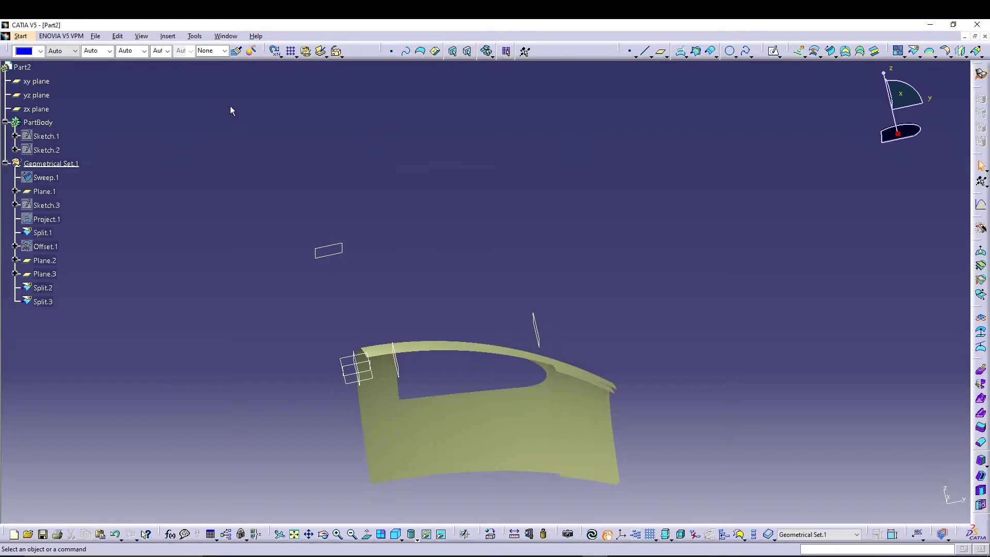
Hide Split.1 so that only the two end strips stay displayed
right_click(51, 236)
left_click(78, 266)
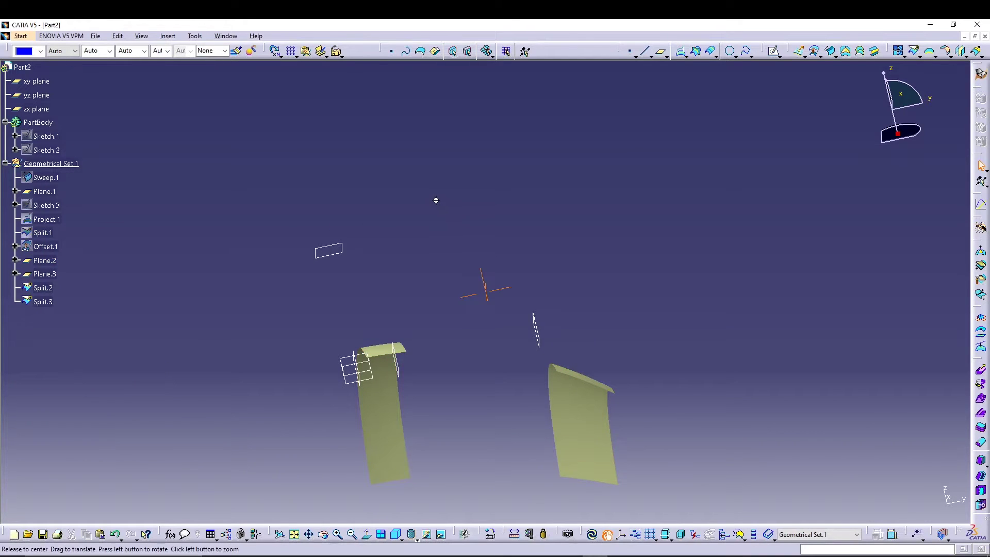
middle_click_drag(435, 199, 435, 314)
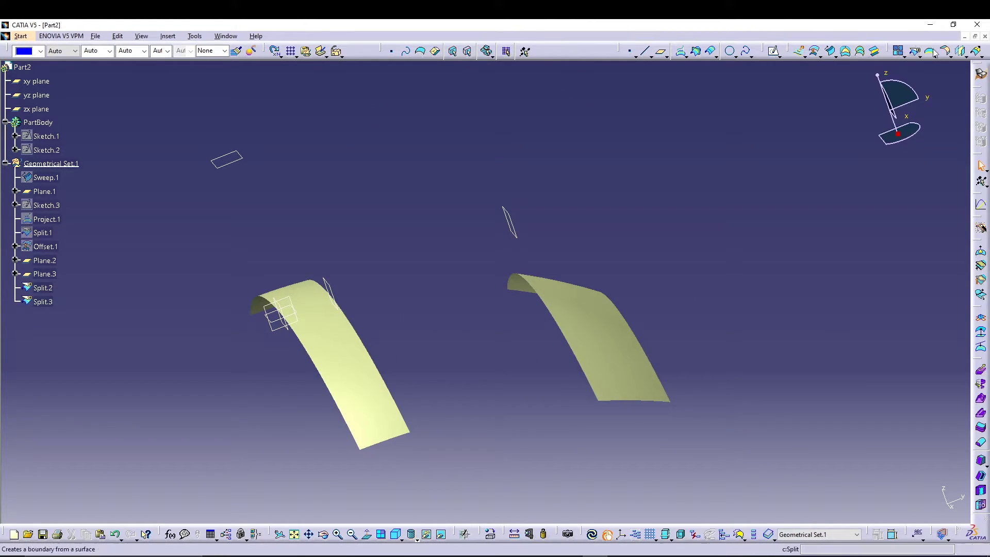
Blend the facing inner edges of Split.2 and Split.3, using the two strips as first and second supports
left_click(873, 52)
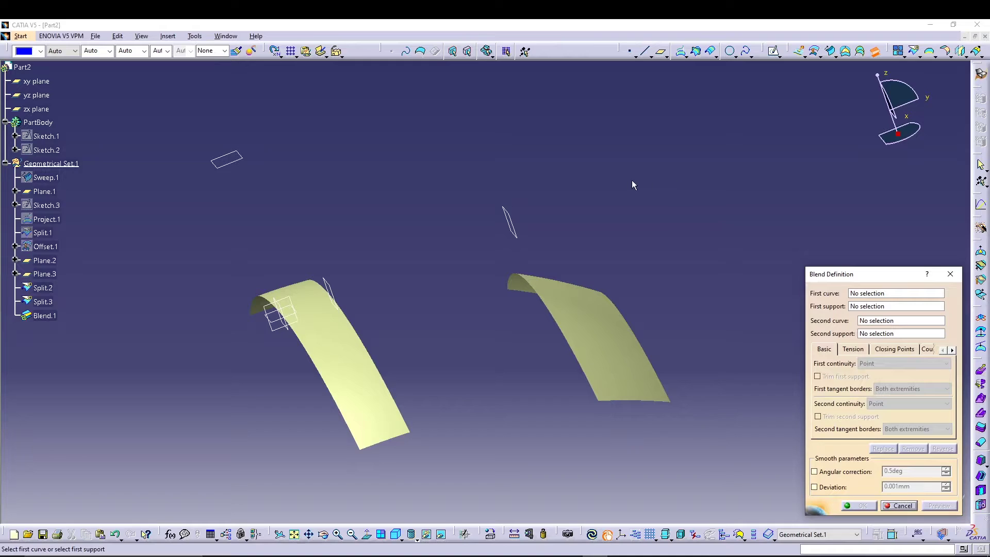
left_click(364, 339)
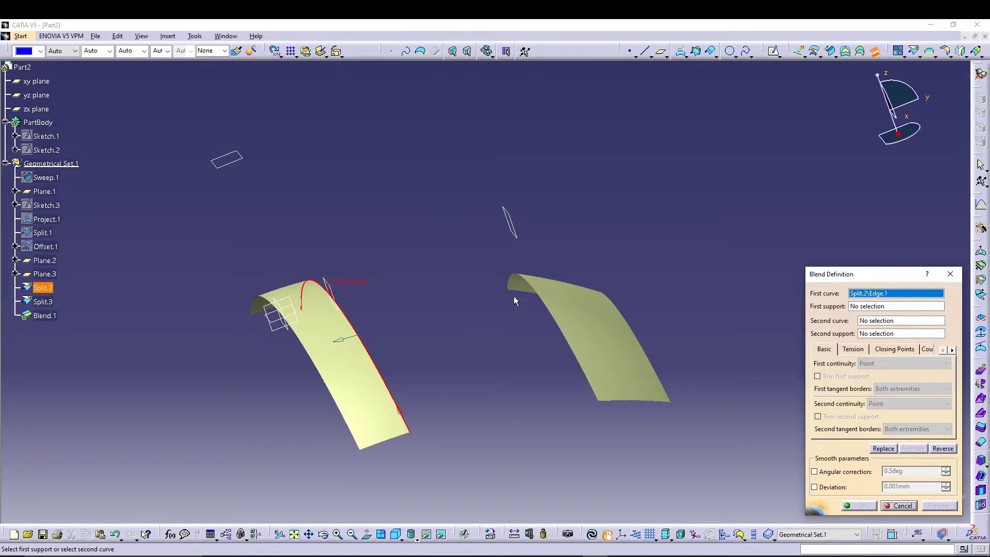
left_click(376, 378)
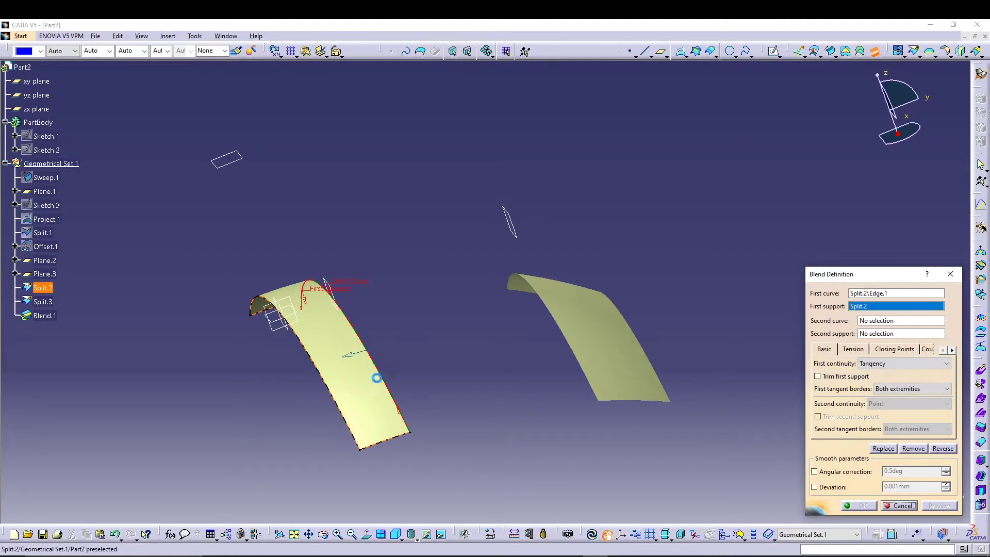
left_click(548, 308)
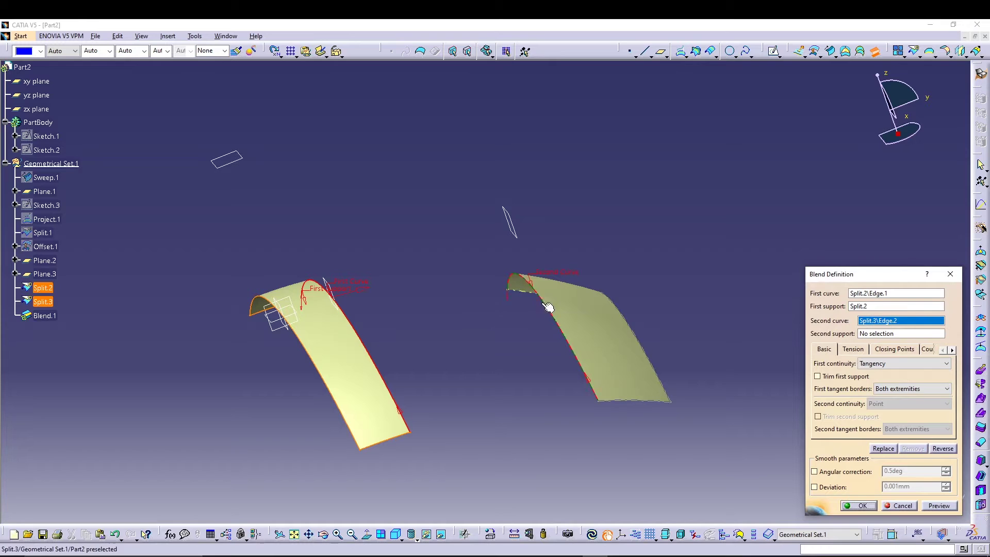
left_click(579, 294)
left_click(860, 505)
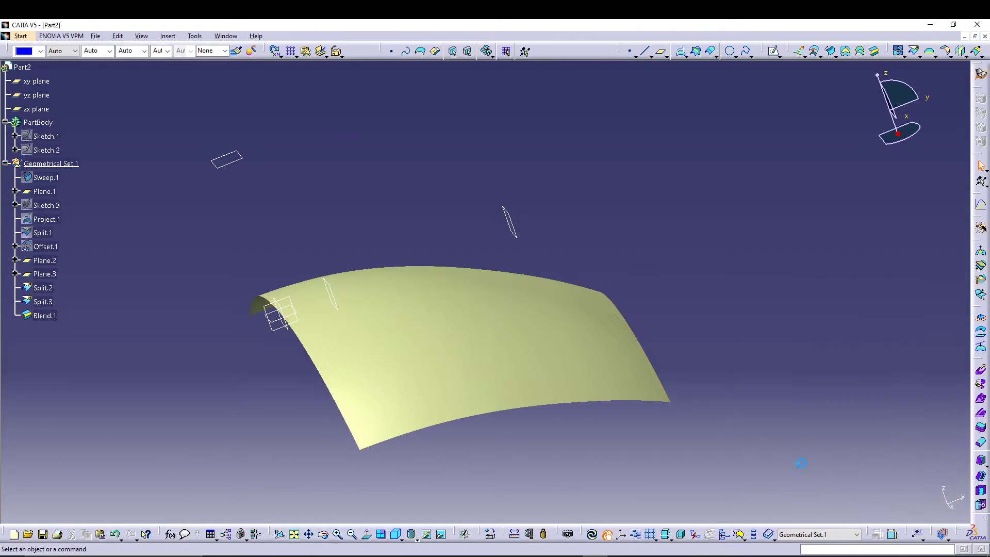
Reopen the blend's definition and review its curves, supports and continuity settings
mouse_move(547, 449)
middle_mouse_down()
mouse_move(508, 293)
mouse_move(536, 447)
middle_mouse_up()
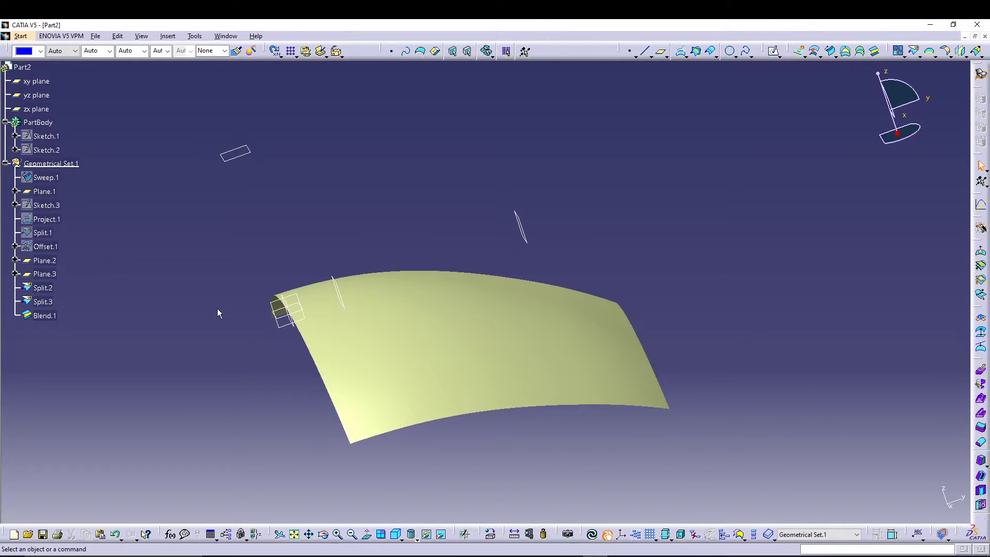
double_click(46, 315)
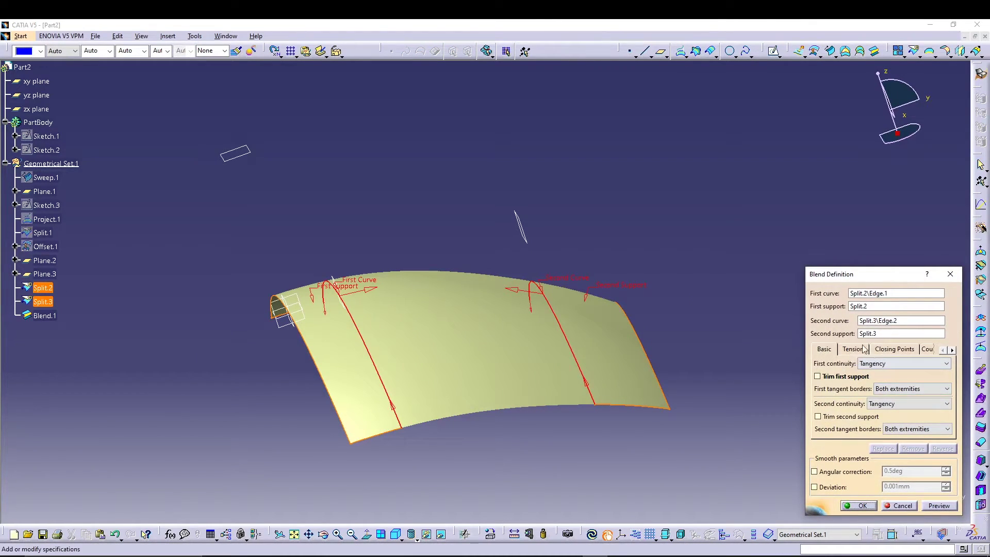
left_click(869, 505)
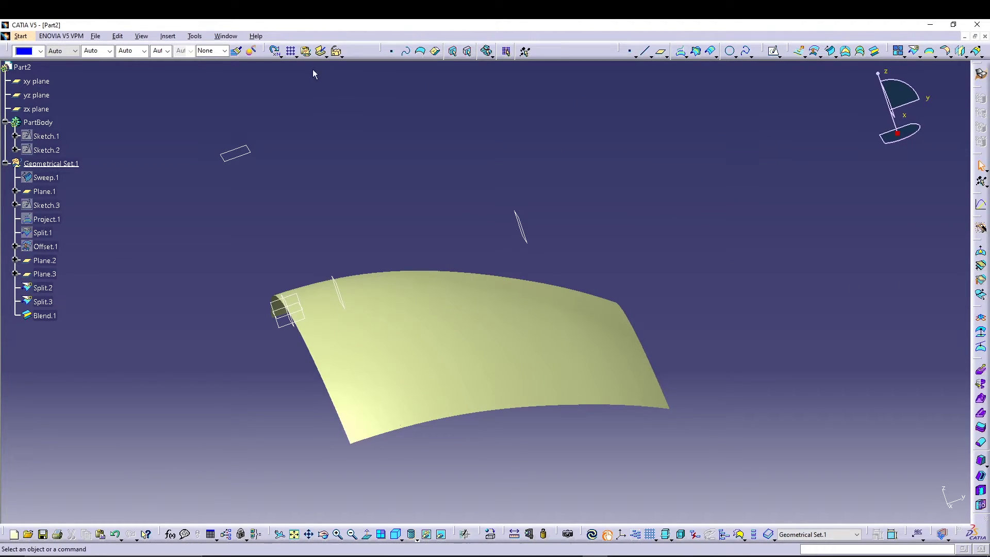
Start a sketch on Plane.1 and draw a horizontal line about 243 mm long, about 62 mm above the horizontal axis
left_click(775, 51)
left_click(45, 191)
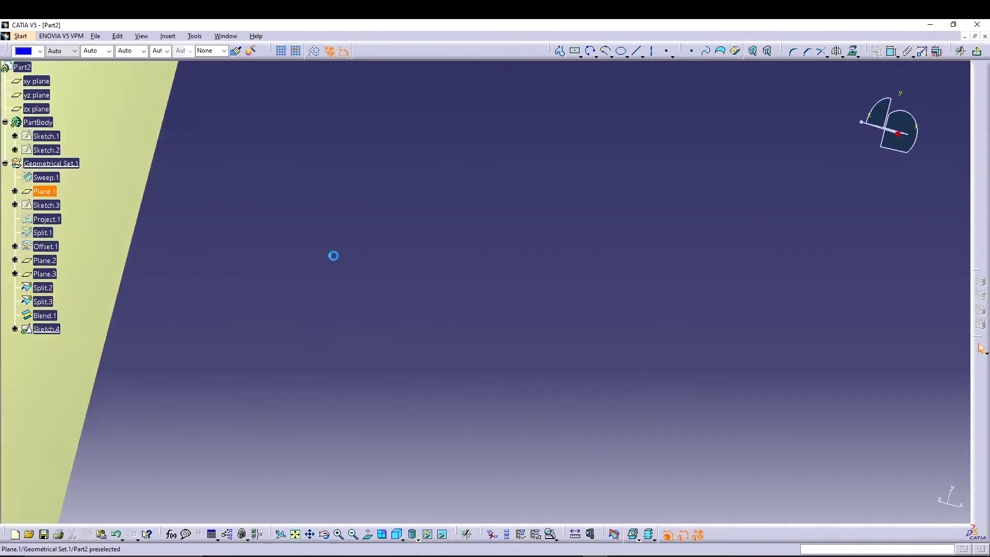
left_click(295, 534)
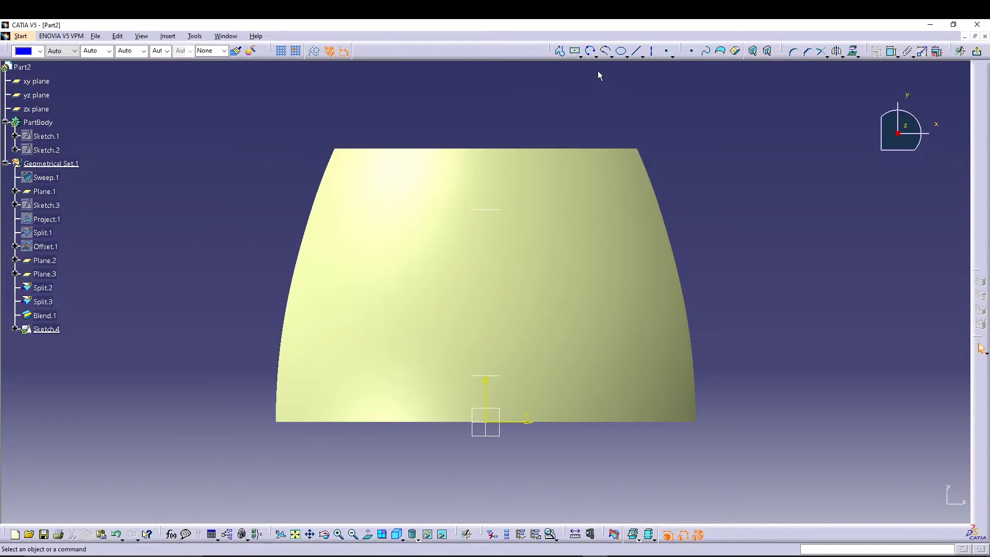
left_click(636, 50)
left_click(391, 365)
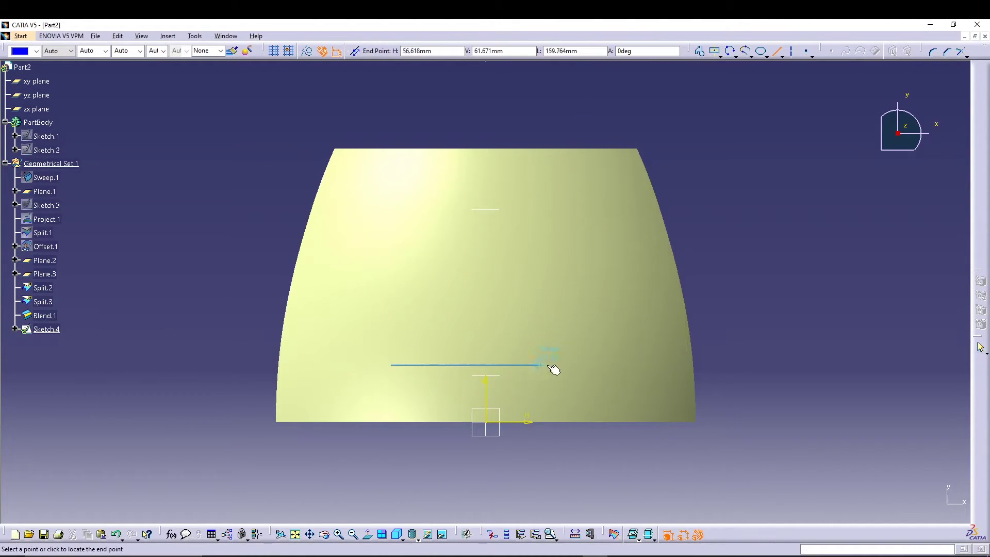
left_click(615, 365)
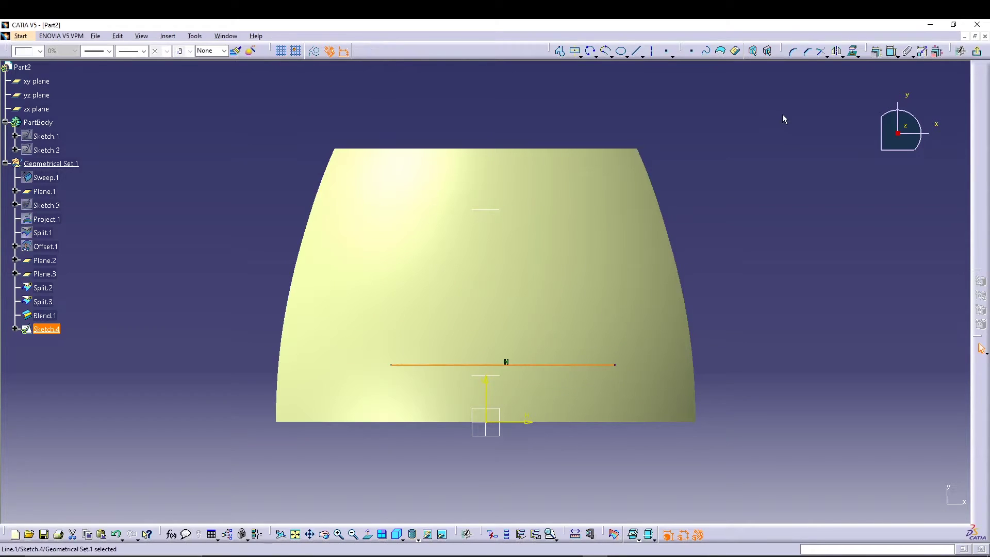
Dimension the horizontal line's length and set it to 180 mm
left_click(893, 51)
left_click(578, 365)
left_click(521, 450)
double_click(526, 452)
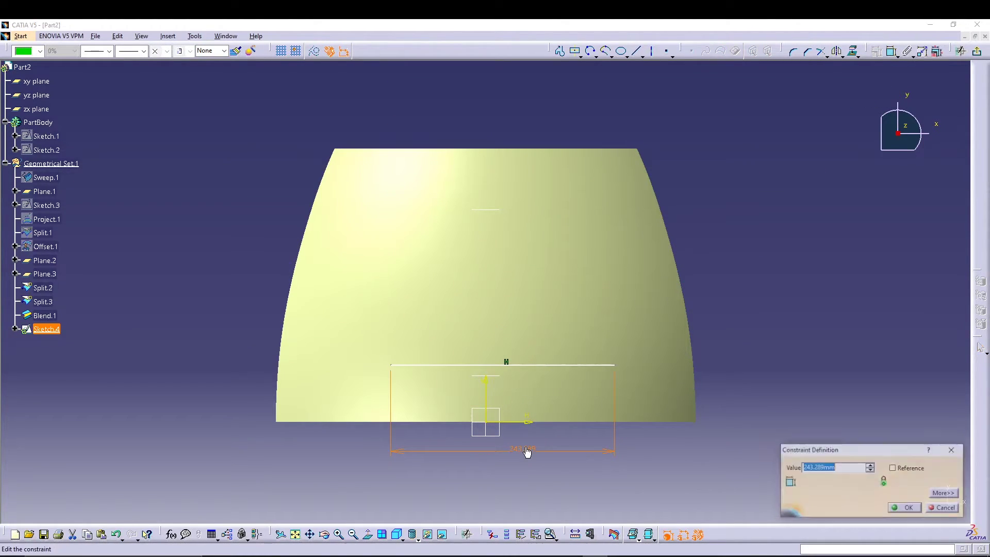
type("180")
key("Return")
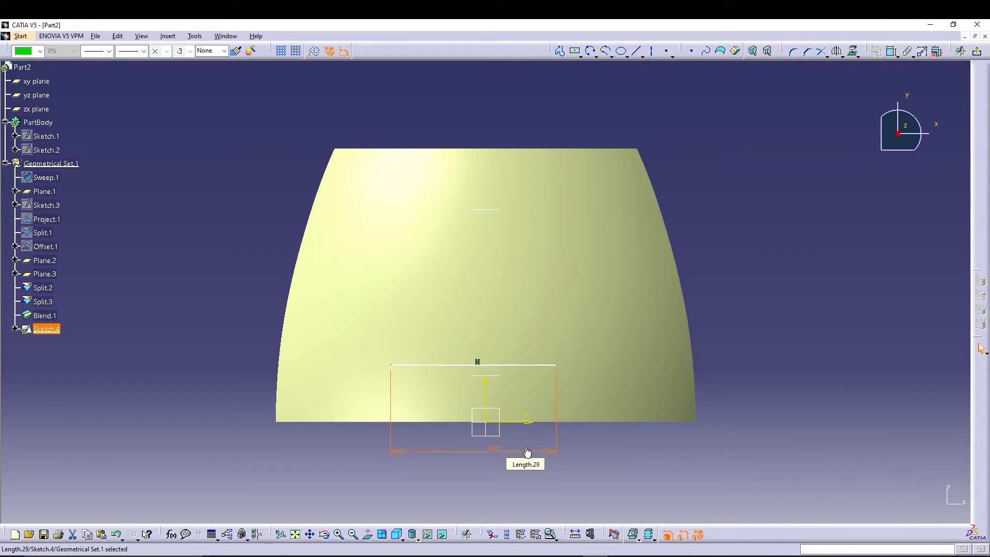
Constrain the horizontal line's two endpoints to be symmetric about the sketch's vertical axis
left_click(893, 52)
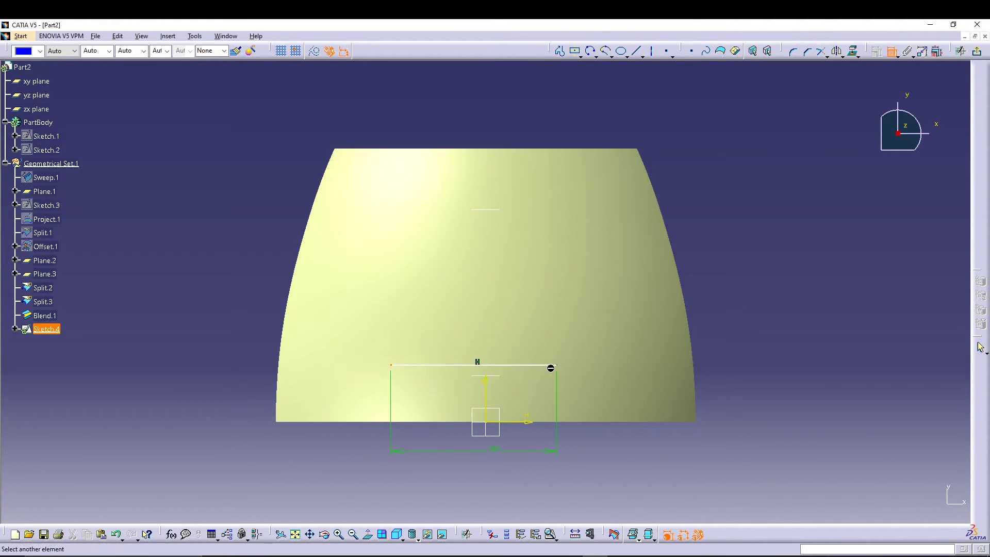
left_click(562, 366)
right_click(757, 315)
left_click(789, 387)
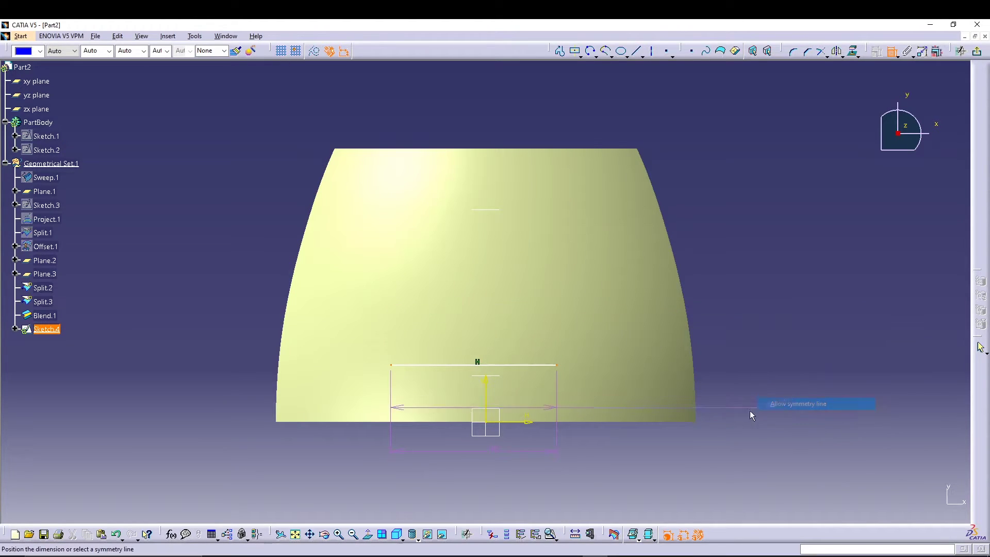
left_click(486, 382)
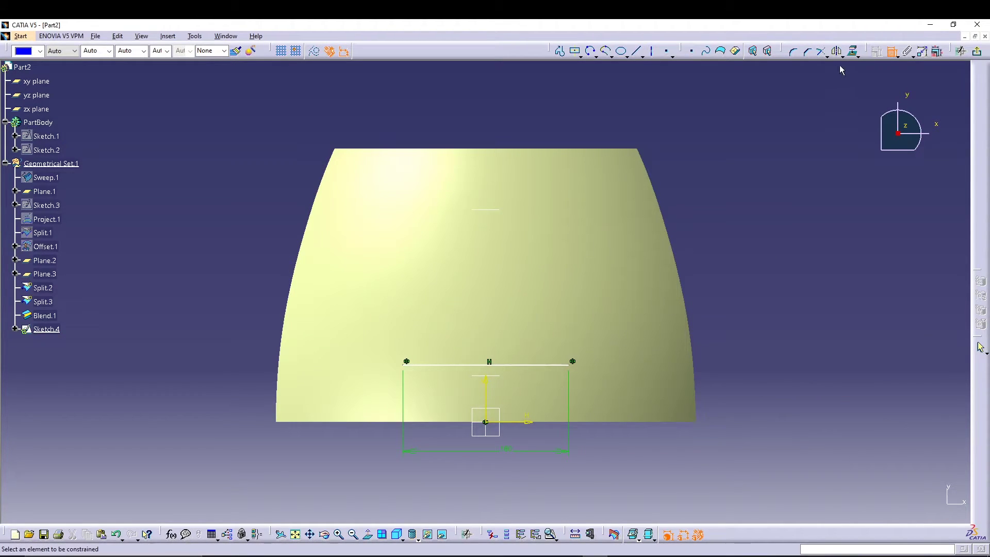
Draw a three-point arc of about 213 mm radius upward from the line's left endpoint, bulging outward
left_click(590, 51)
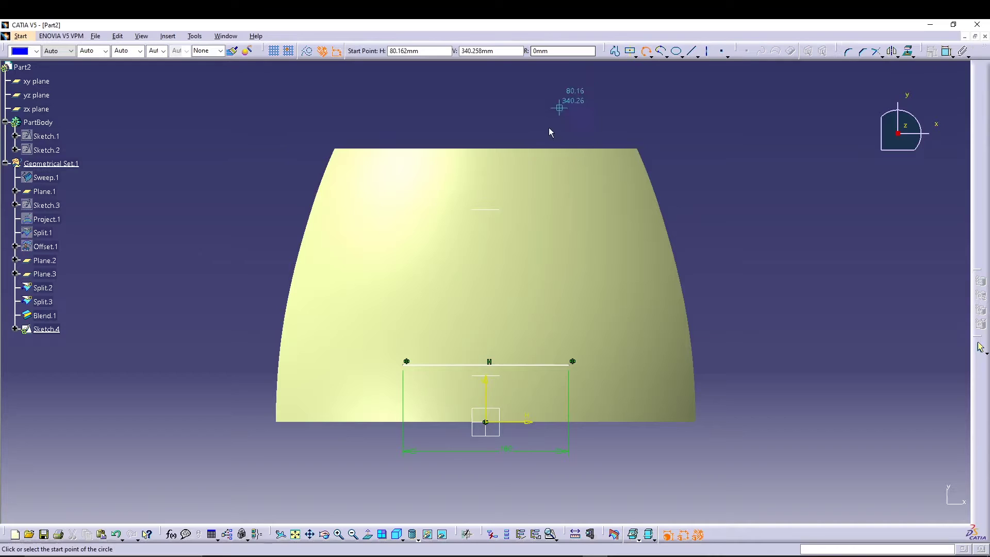
left_click(406, 363)
left_click(391, 281)
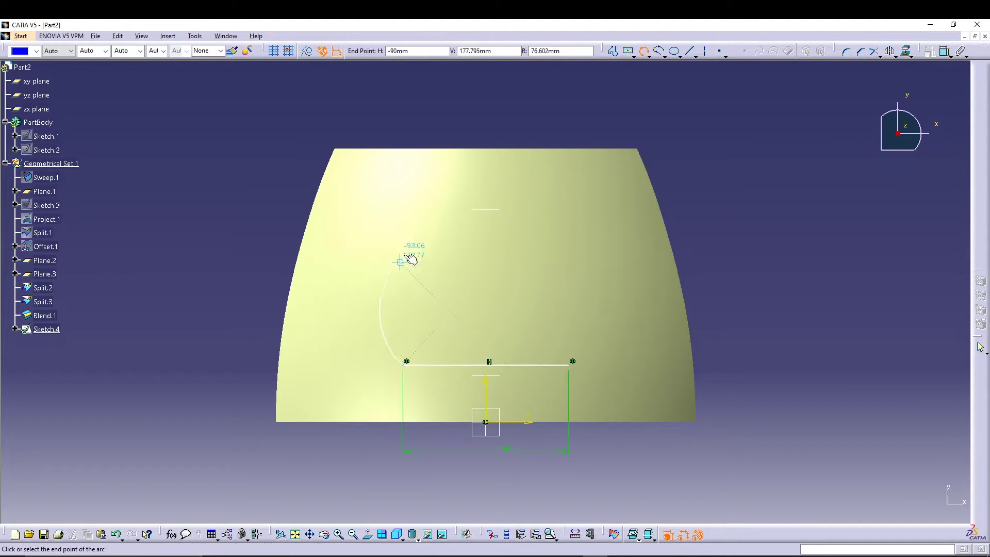
left_click(409, 208)
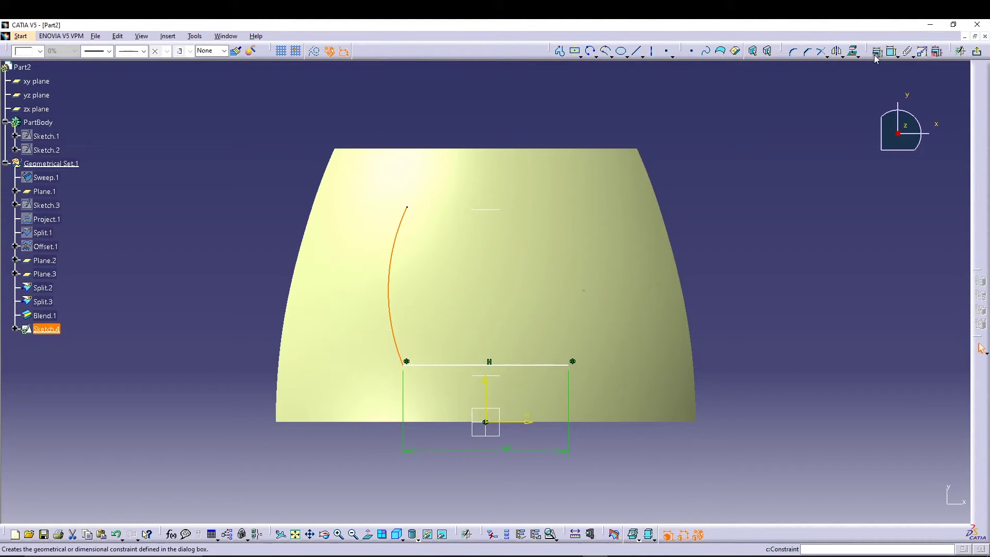
Dimension the left arc's radius and set it to 270 mm
left_click(891, 50)
left_click(389, 286)
left_click(247, 256)
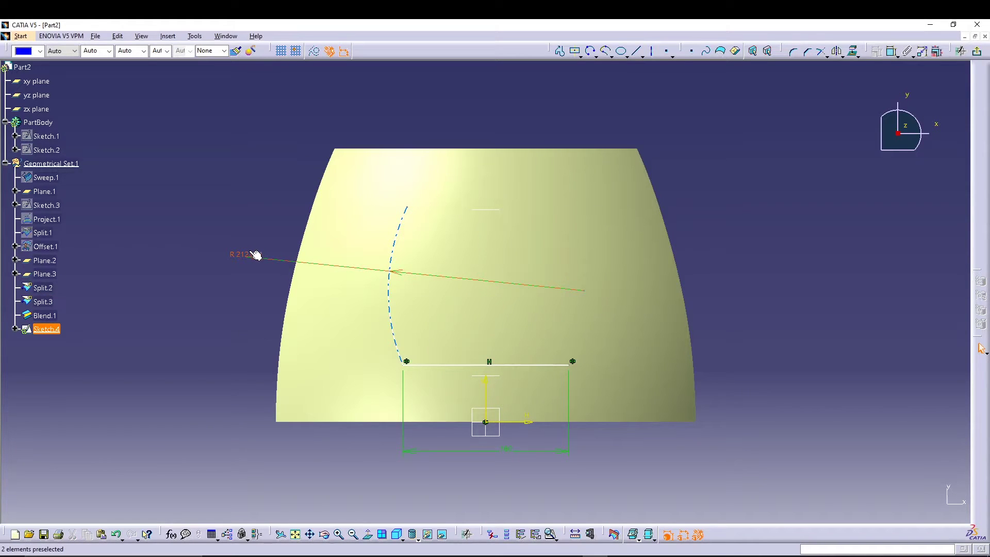
double_click(249, 256)
type("27")
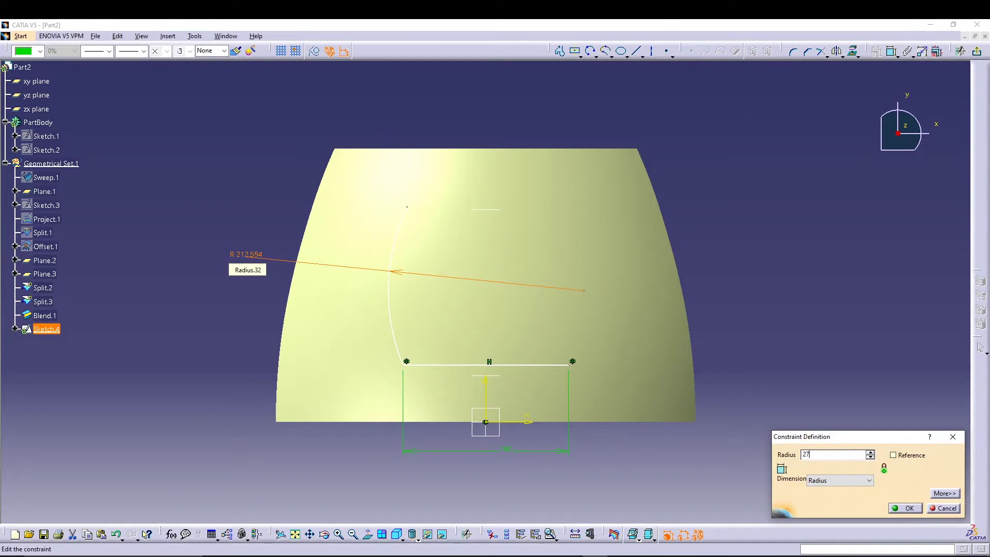
type("0")
key("Return")
left_click(267, 168)
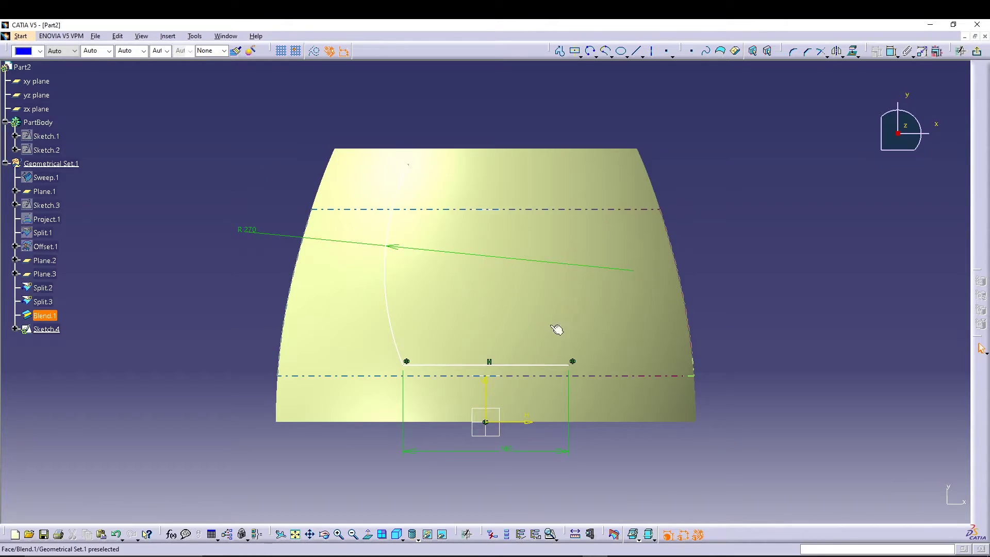
Dimension the distance between the horizontal line and the surface's lower edge and set it to 50 mm
left_click(540, 364)
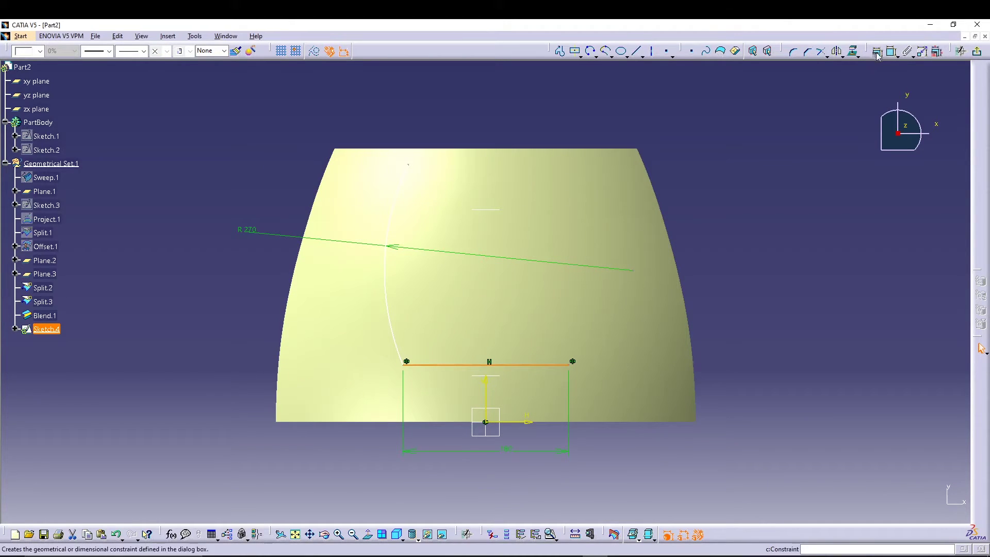
left_click(891, 53)
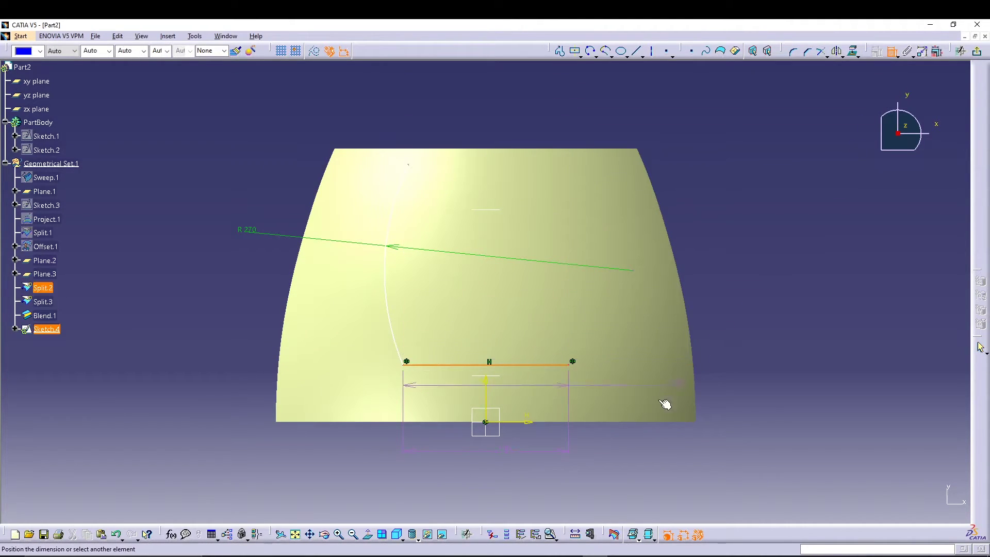
left_click(541, 423)
left_click(744, 388)
double_click(745, 390)
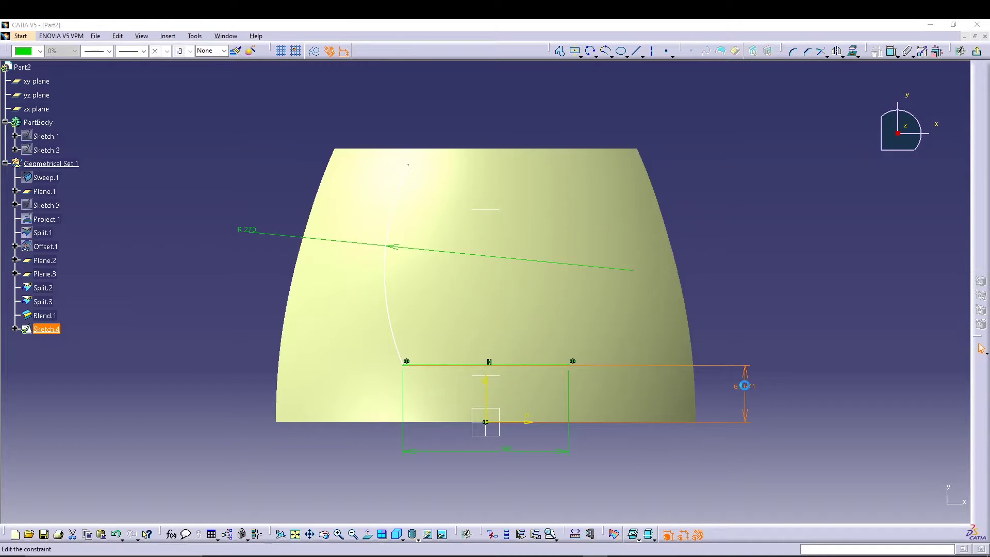
type("50")
key("Return")
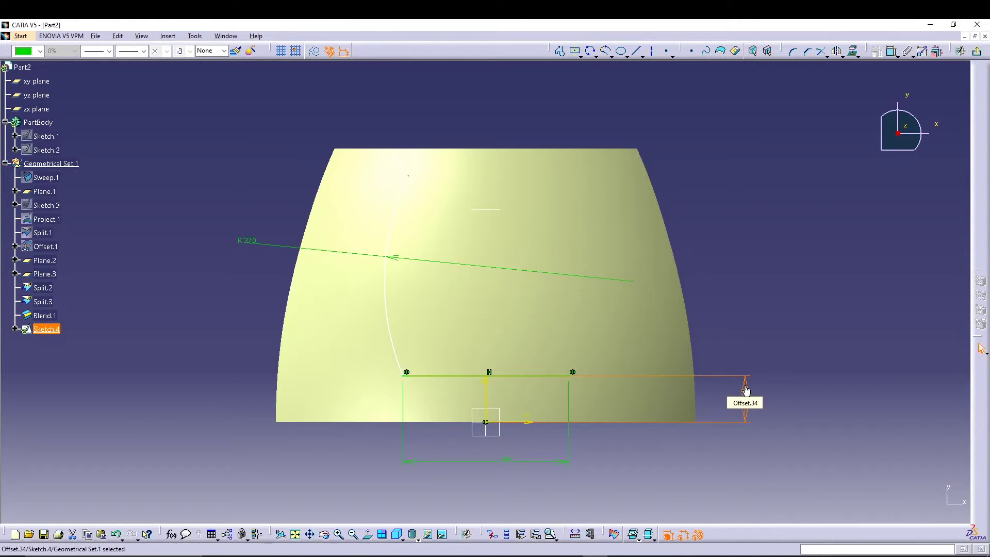
left_click(731, 273)
Mirror the 270 mm radius arc about the sketch's vertical axis
left_click(391, 310)
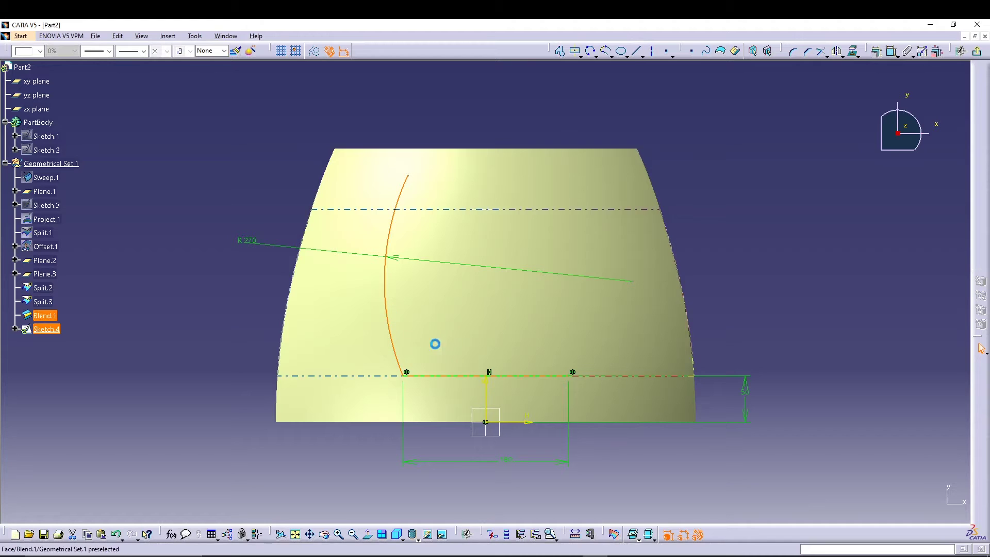
left_click(836, 50)
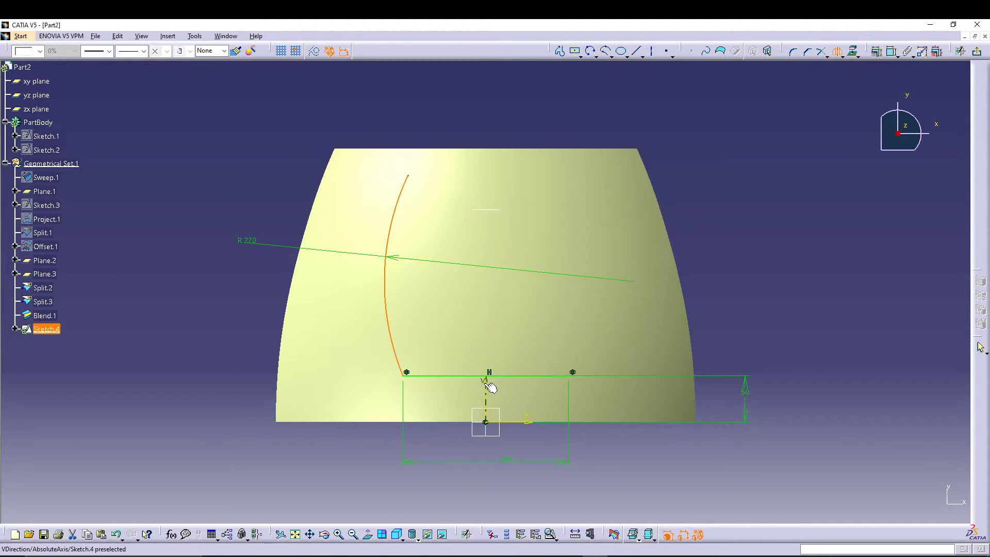
left_click(487, 382)
mouse_move(681, 181)
middle_mouse_down()
mouse_move(701, 229)
mouse_move(711, 220)
middle_mouse_up()
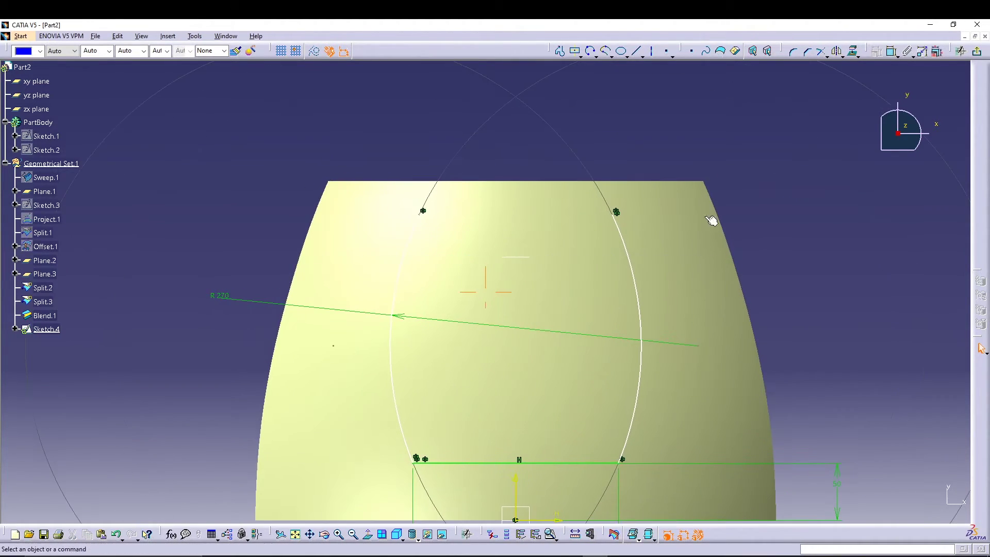
Join the upper ends of the two side arcs with an upward-bulging three-point arc of about 167 mm radius
left_click(590, 50)
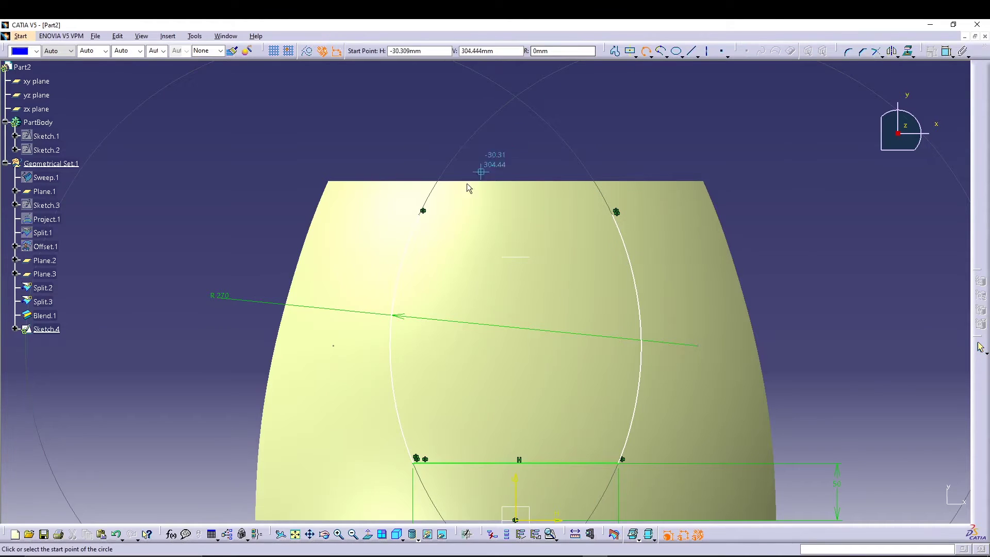
left_click(423, 213)
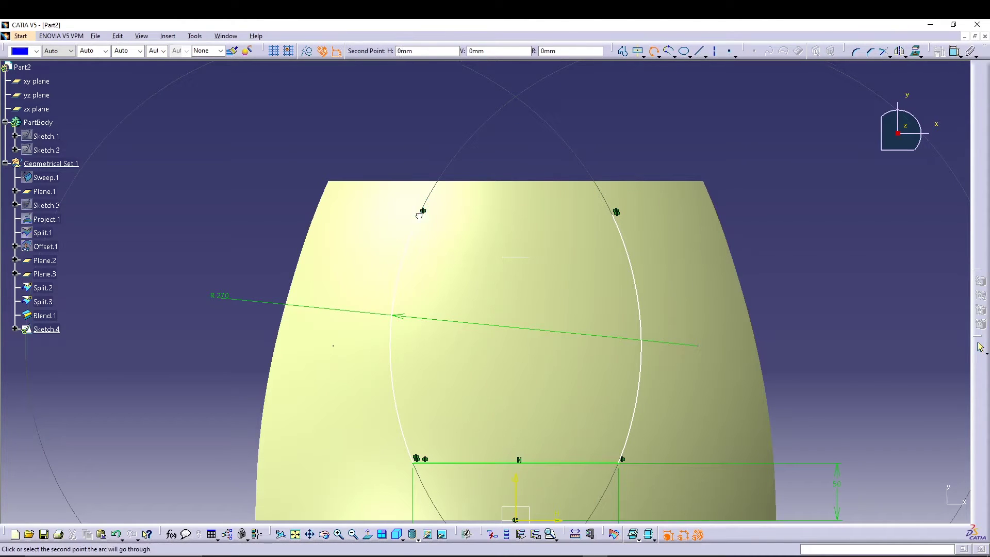
left_click(520, 190)
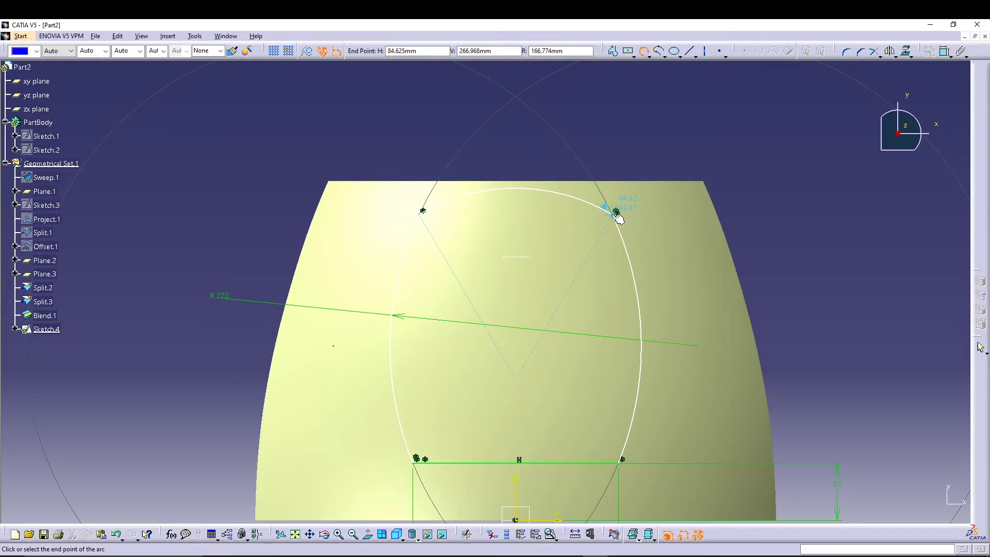
left_click(614, 213)
Dimension the upper connecting arc's radius and set it to 58.5 mm
left_click(891, 50)
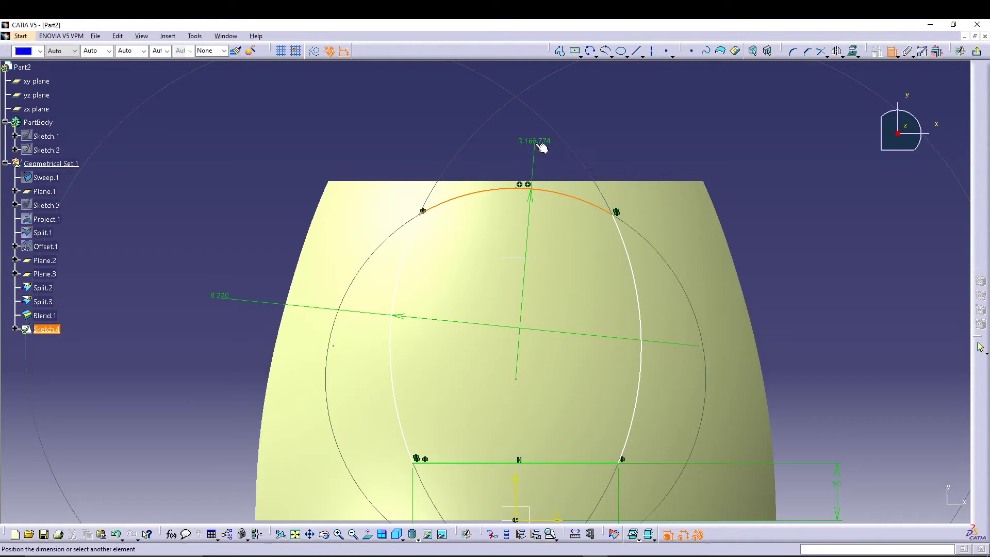
double_click(536, 141)
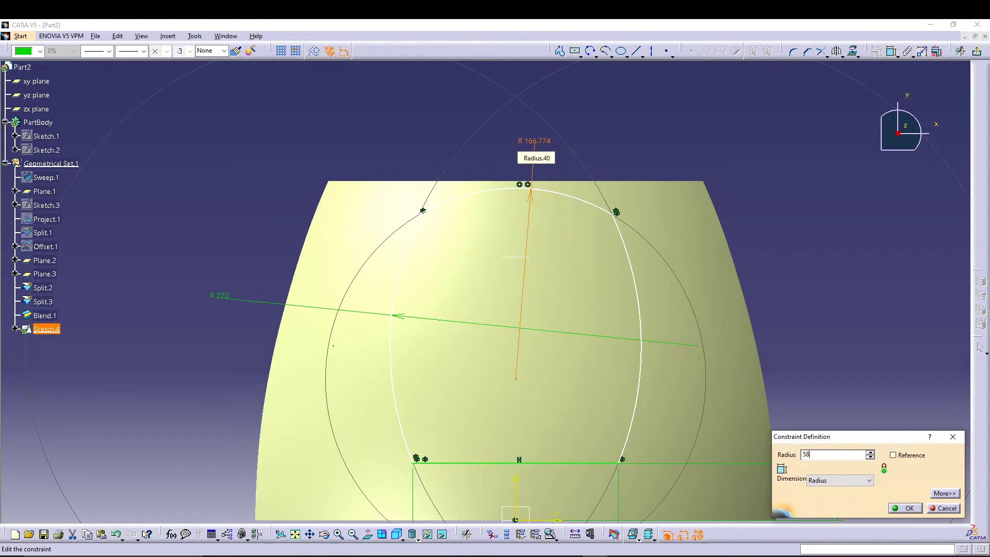
key("Return")
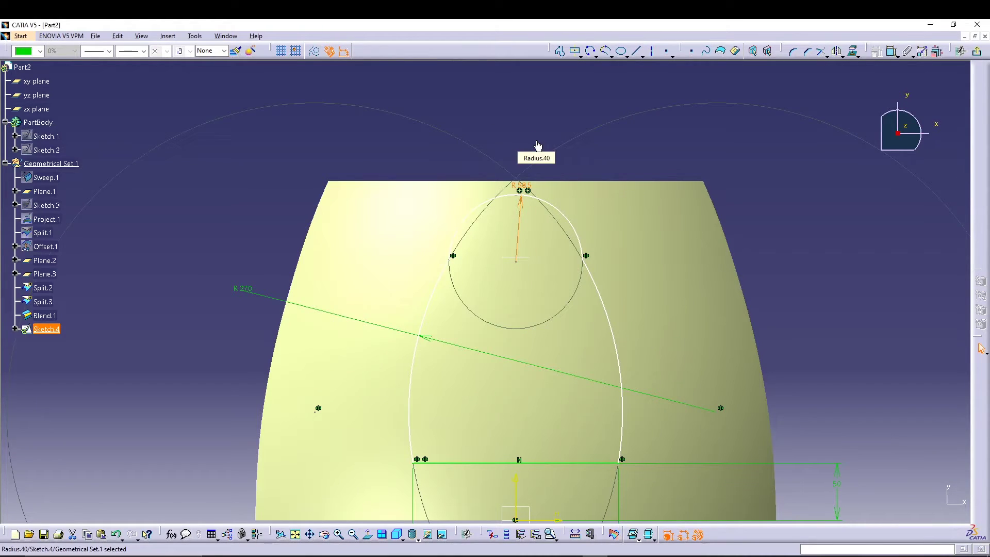
left_click(693, 178)
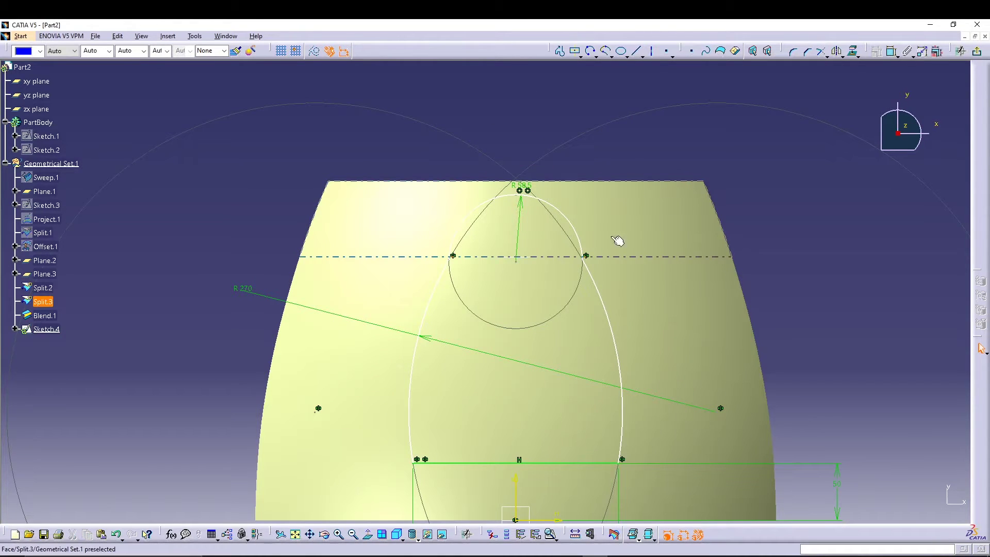
Make the upper arc tangent to both side arcs of the outline
left_click(474, 212)
left_click(443, 280, "ctrl")
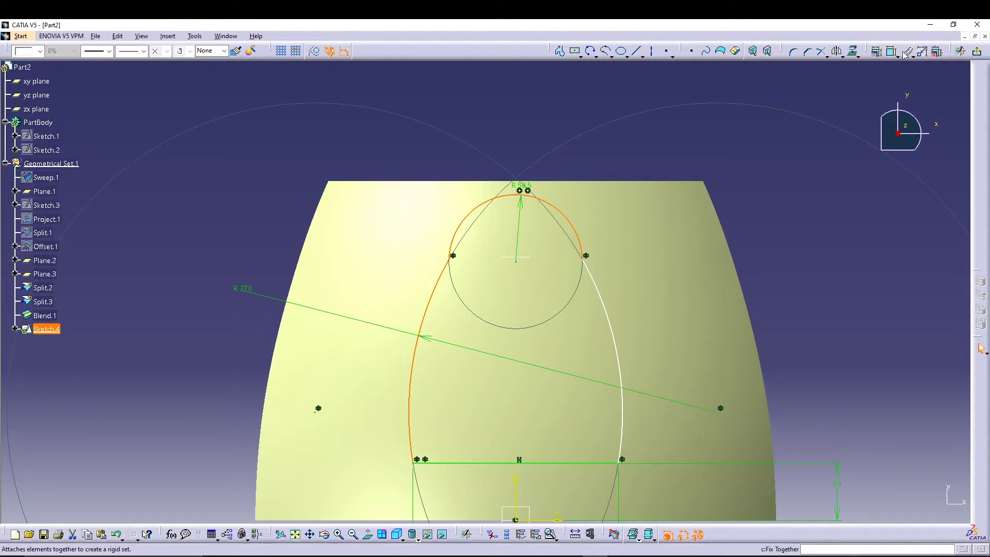
left_click(876, 51)
left_click(913, 432)
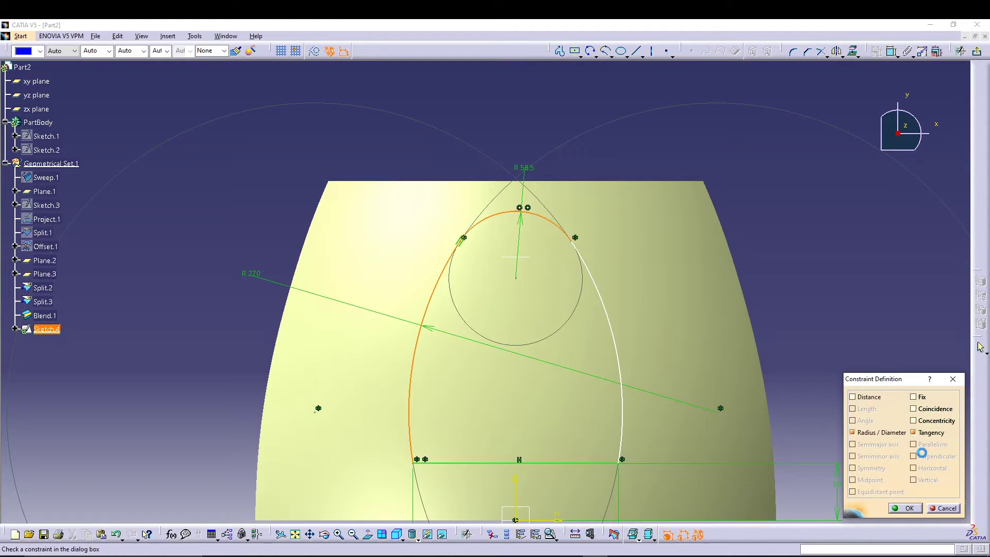
left_click(905, 508)
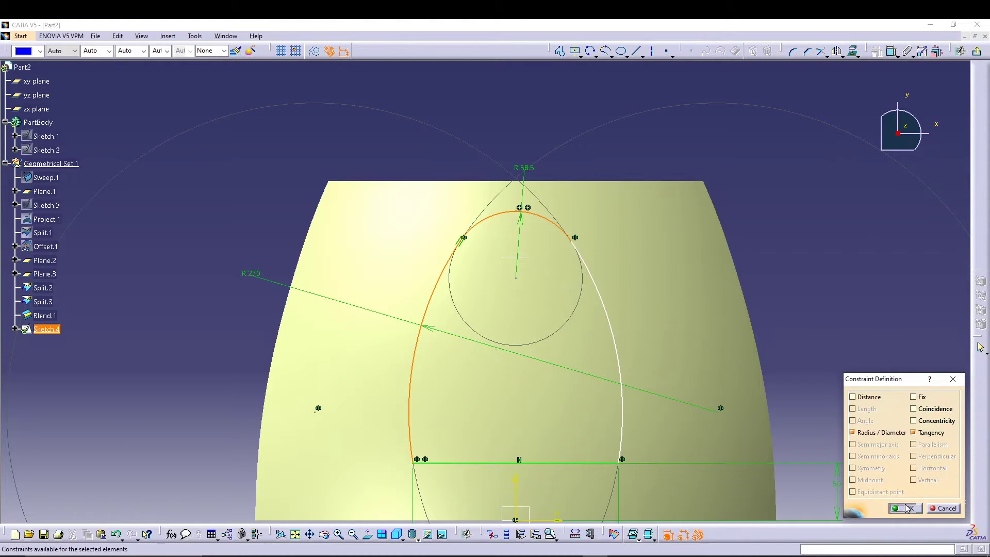
left_click(563, 230)
left_click(590, 266, "ctrl")
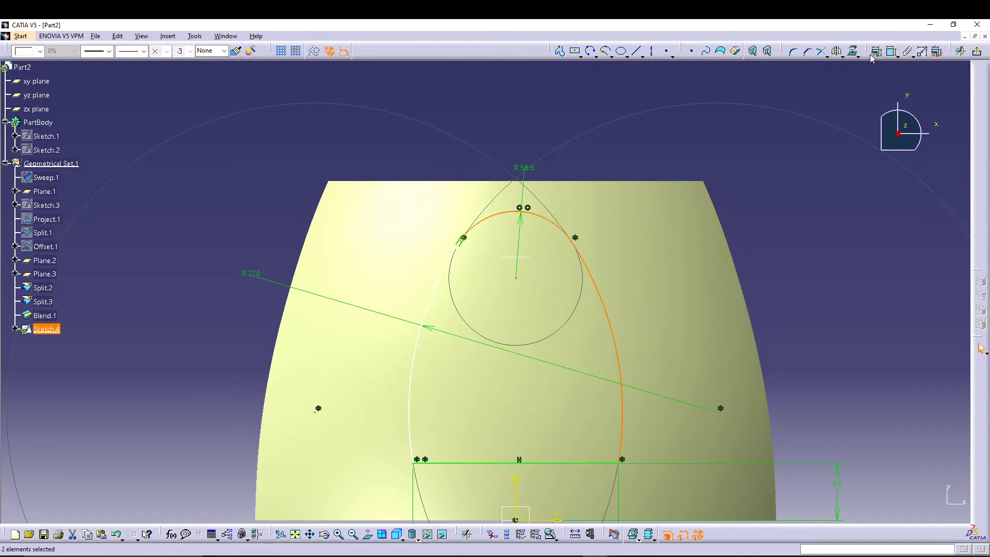
left_click(874, 53)
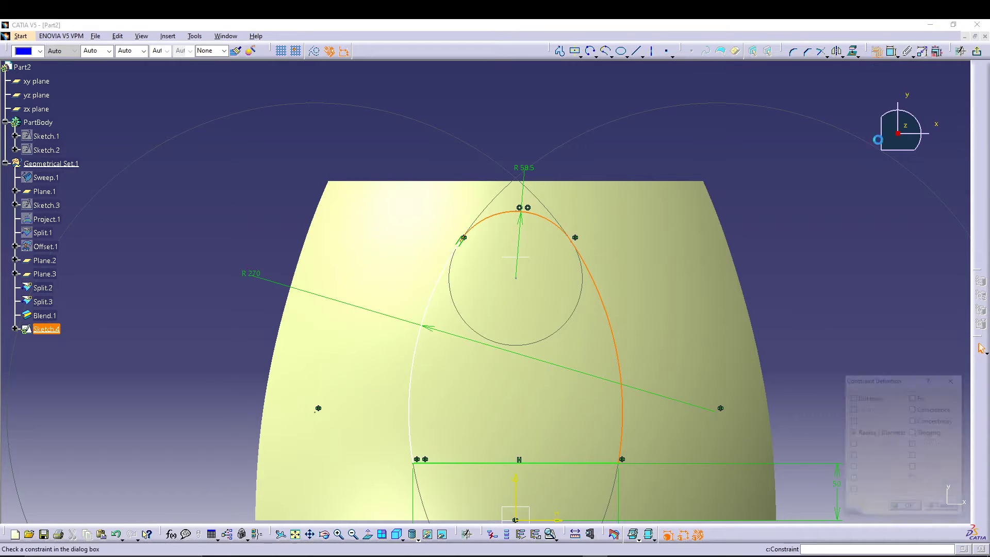
left_click(905, 507)
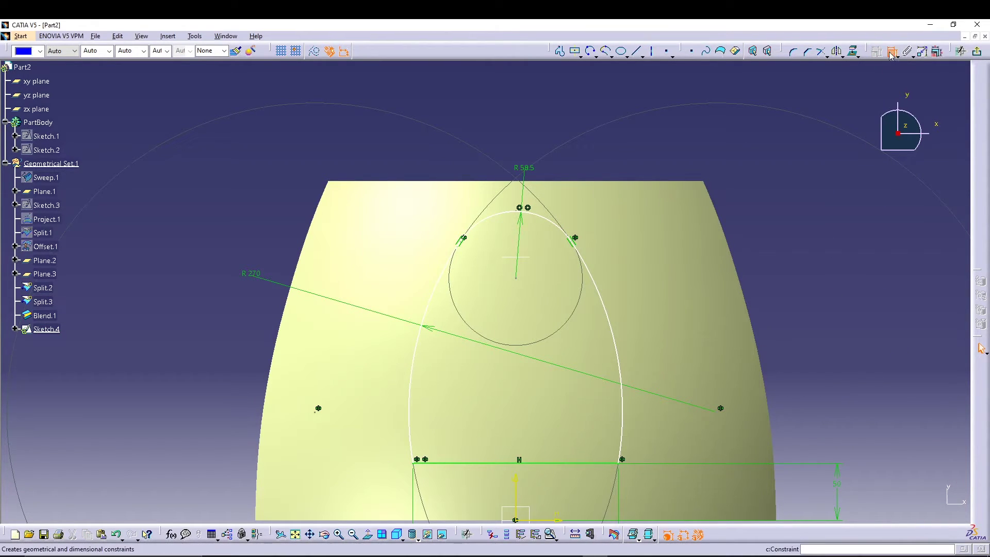
Dimension the distance between the upper arc and the horizontal line, set it to 157 mm, and exit the sketch
left_click(509, 217)
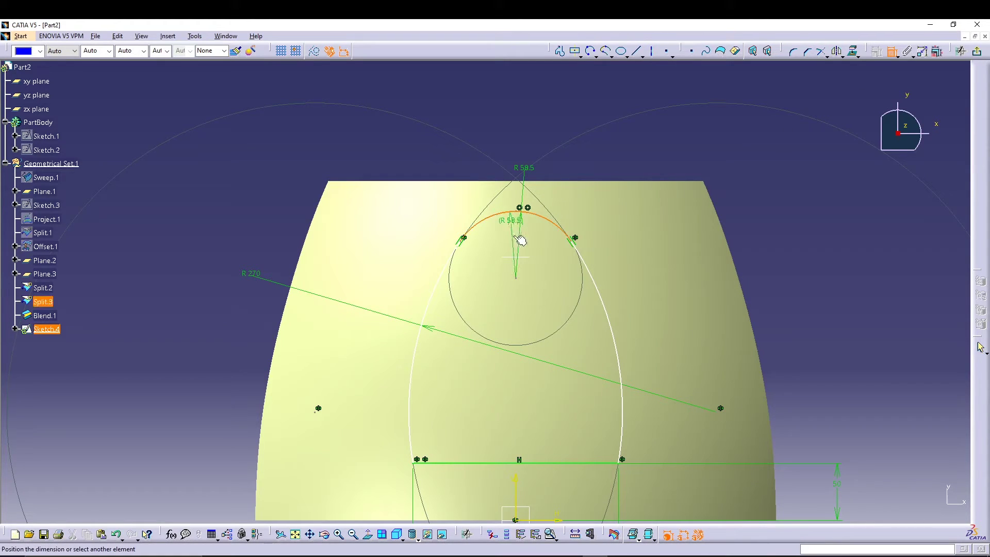
left_click(579, 464)
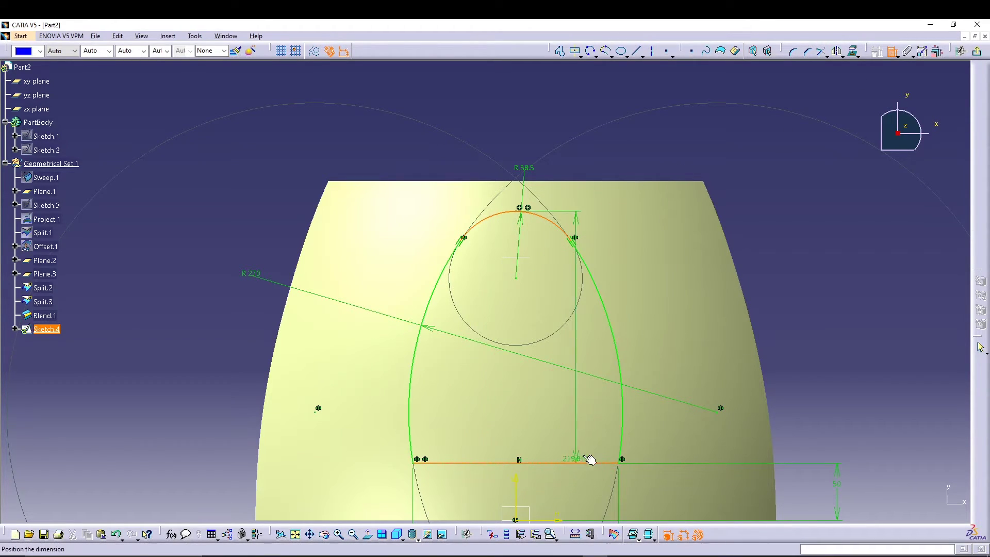
left_click(816, 344)
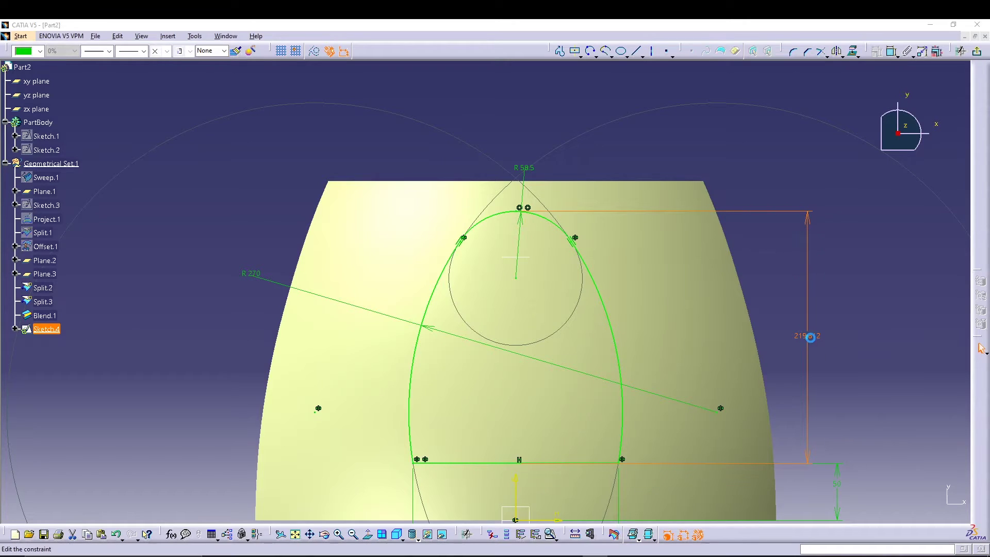
double_click(810, 338)
type("157")
key("Return")
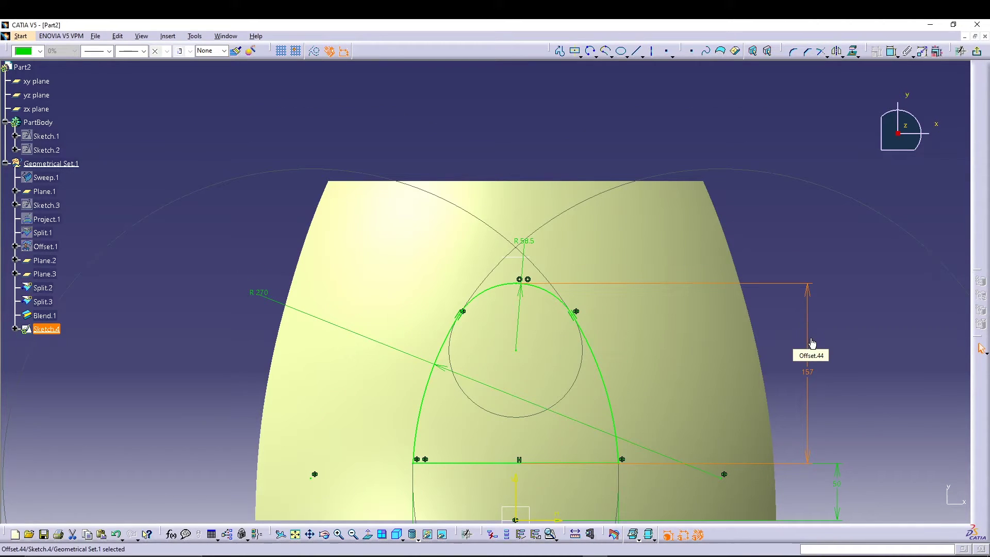
left_click(799, 118)
middle_click_drag(799, 118, 803, 178)
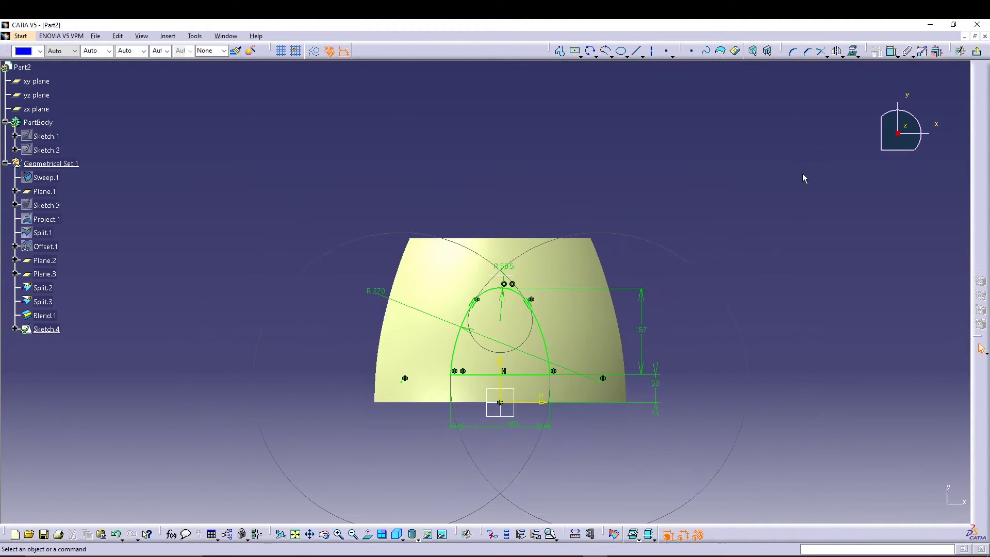
left_click(976, 51)
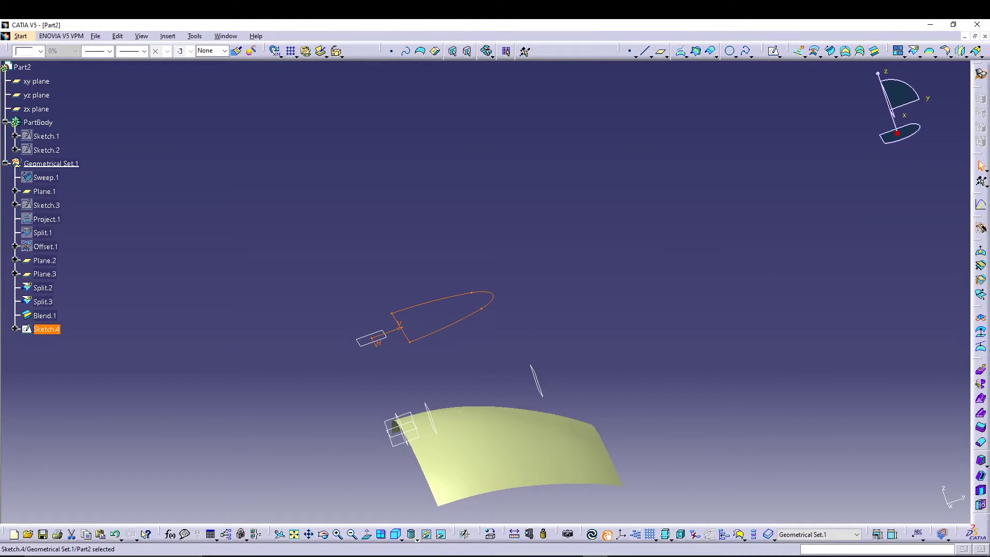
Project Sketch.4 onto Blend.1 along the xy plane direction with nearest solution, and hide the sketch
middle_click_drag(584, 239, 566, 175)
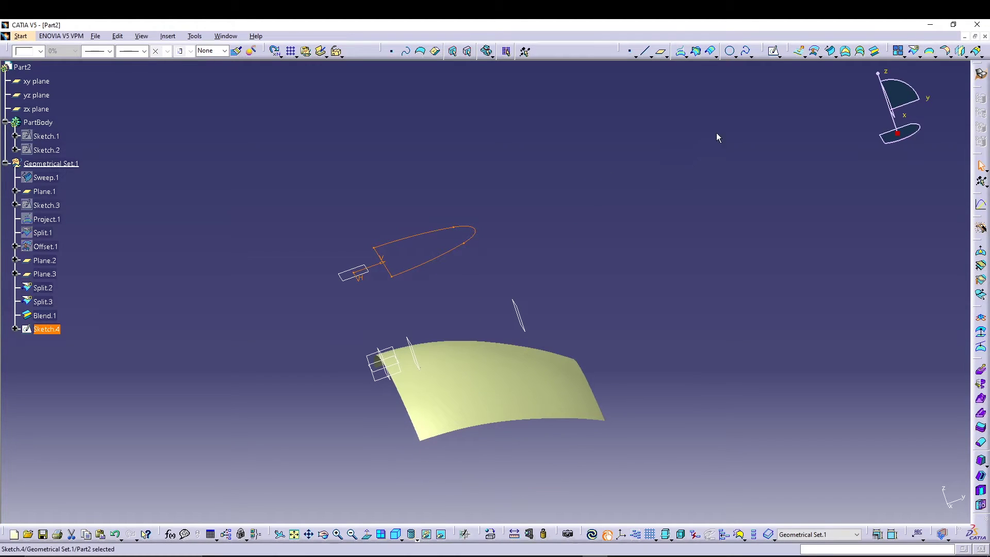
left_click(680, 50)
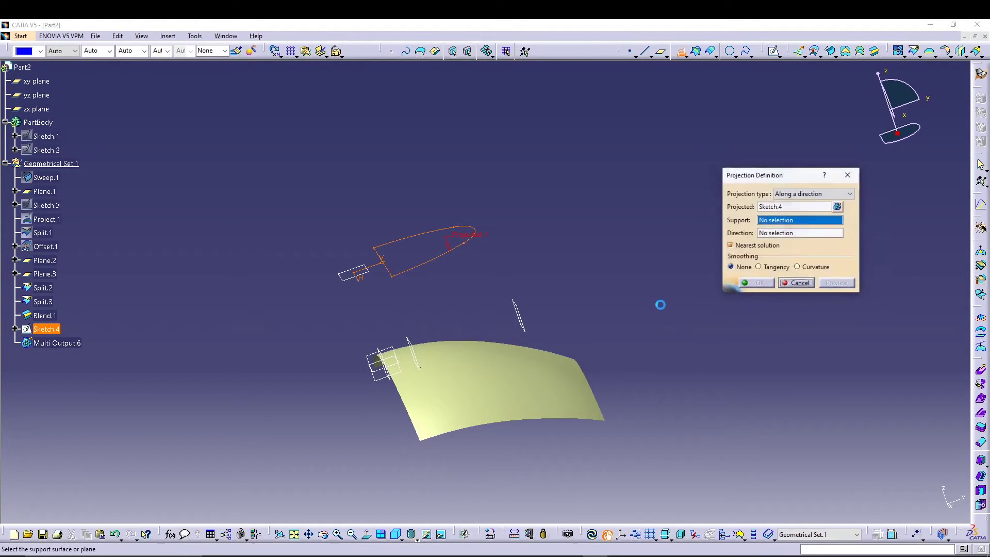
left_click(492, 398)
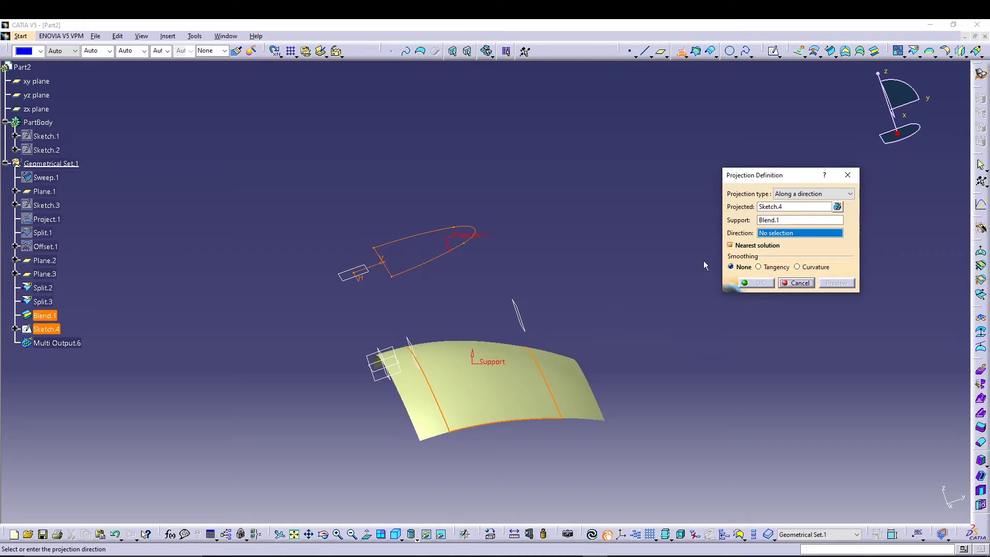
left_click(37, 81)
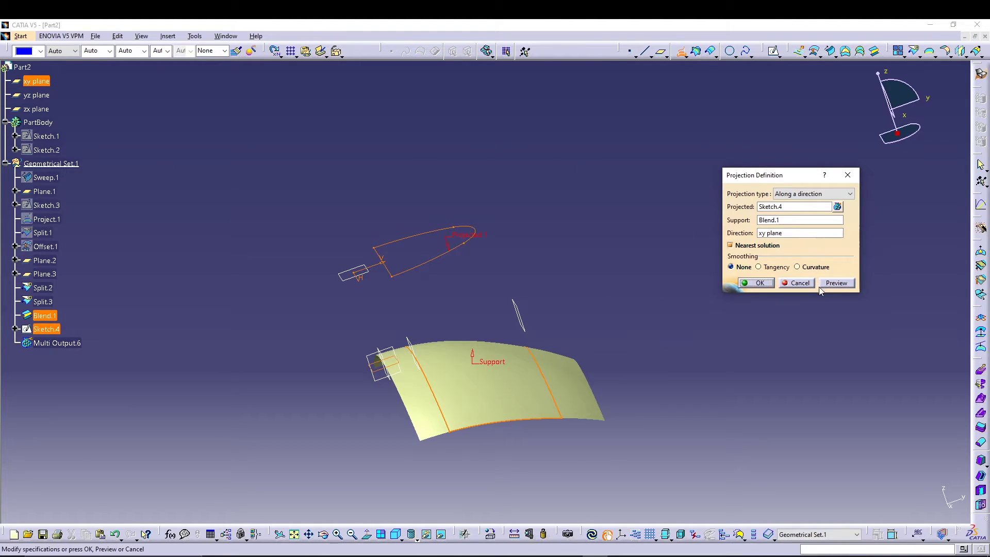
left_click(832, 283)
left_click(760, 283)
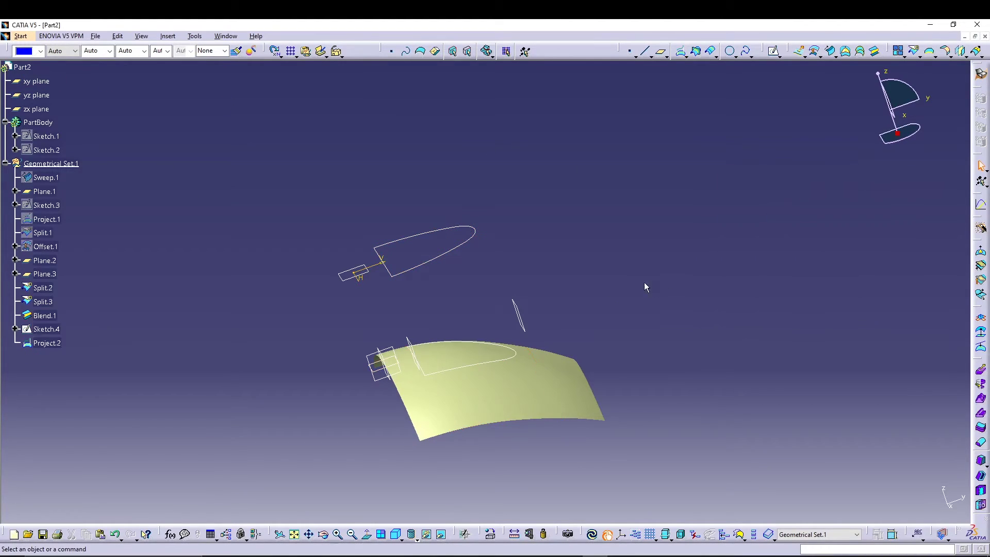
mouse_move(525, 286)
middle_mouse_down()
mouse_move(526, 384)
mouse_move(527, 365)
mouse_move(448, 398)
mouse_move(590, 322)
mouse_move(470, 357)
mouse_move(575, 331)
middle_mouse_up()
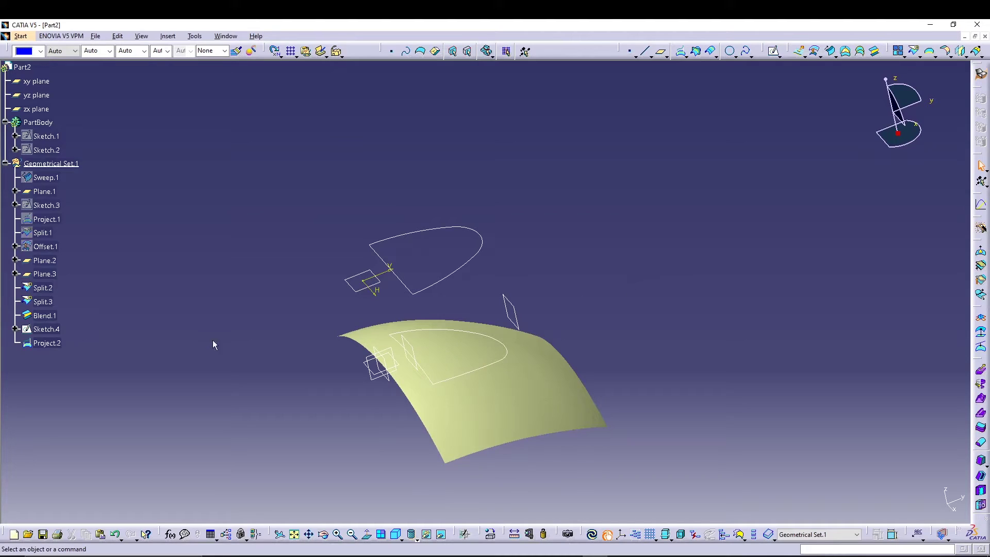
right_click(55, 330)
left_click(129, 361)
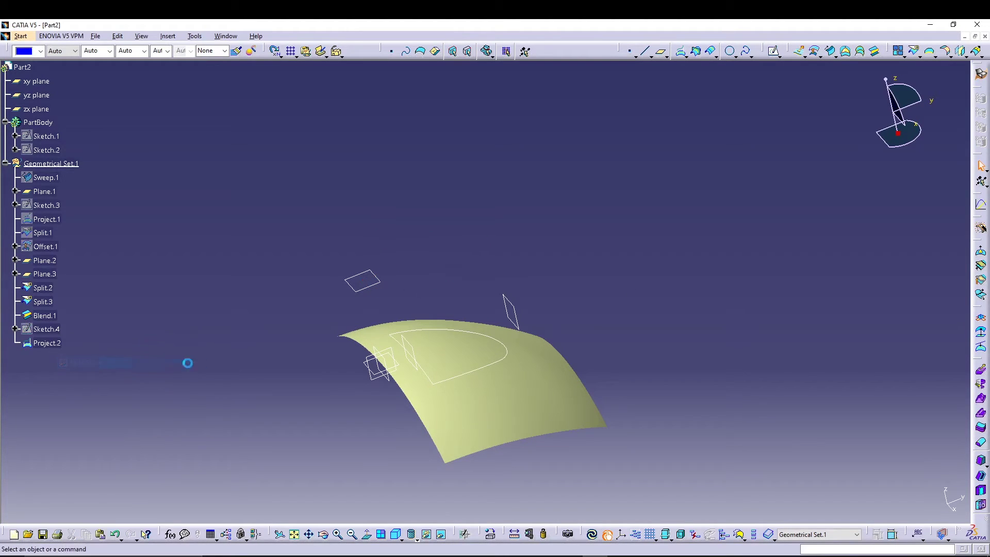
Split Blend.1 with the projected outline Project.2, keeping the outer side so the enclosed area is removed
middle_click_drag(247, 409, 266, 358)
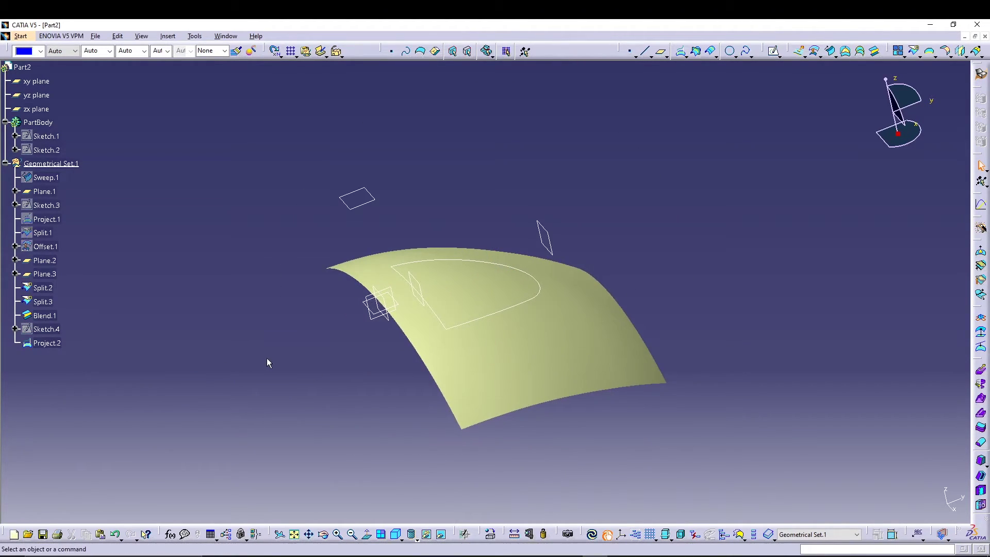
left_click(914, 50)
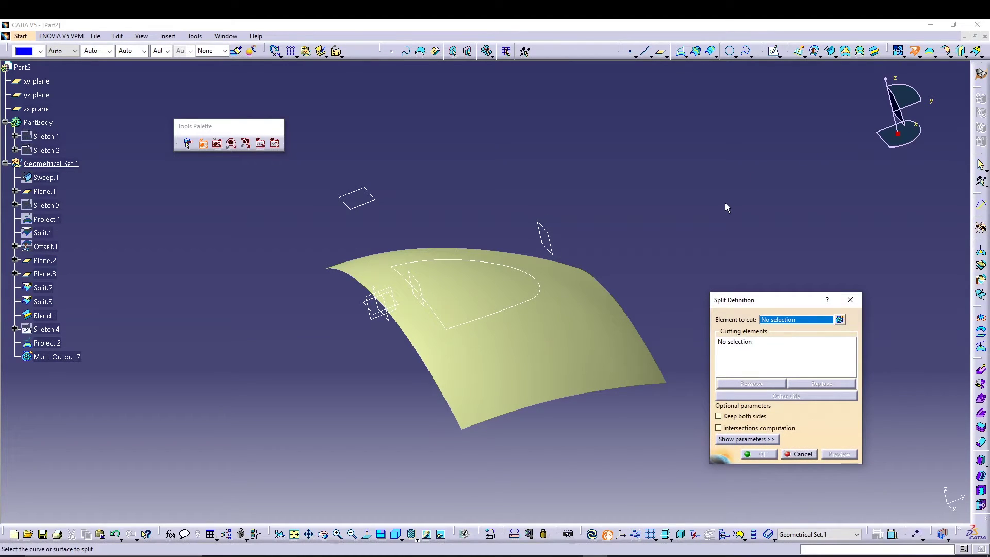
left_click(525, 332)
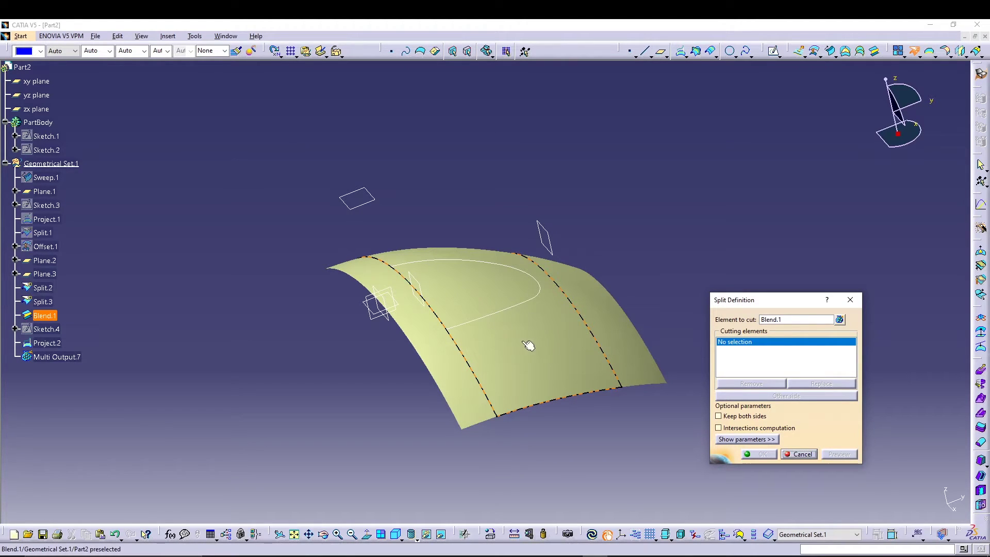
left_click(495, 313)
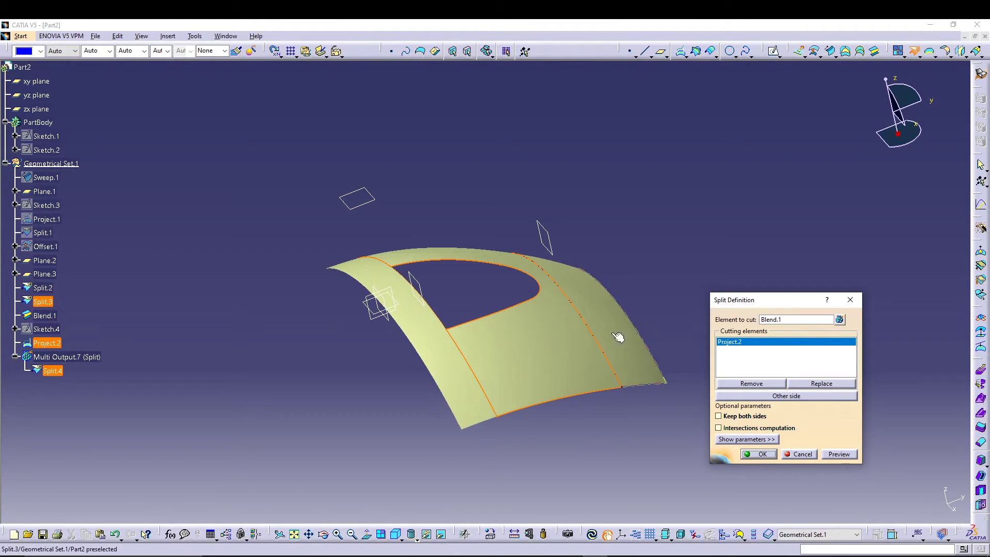
left_click(771, 397)
left_click(770, 396)
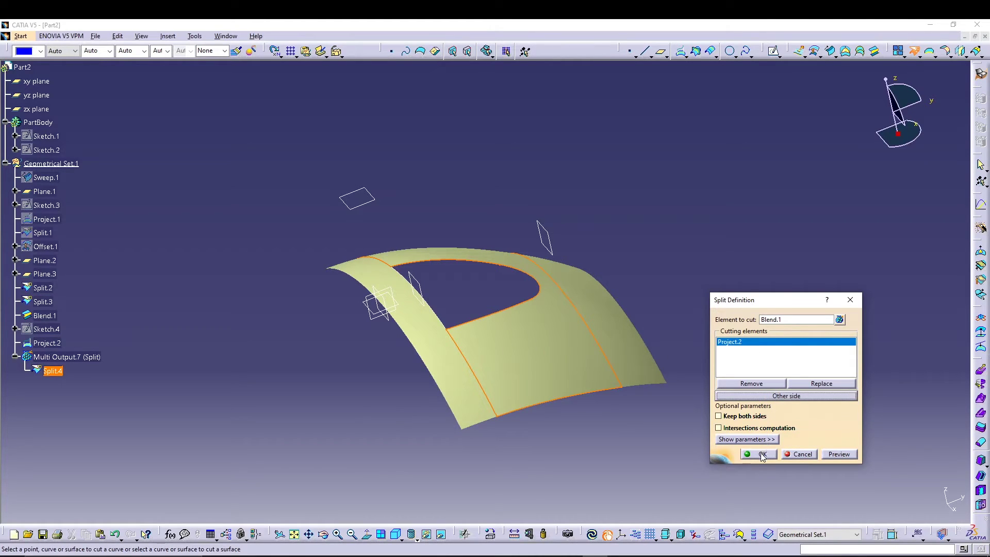
left_click(778, 398)
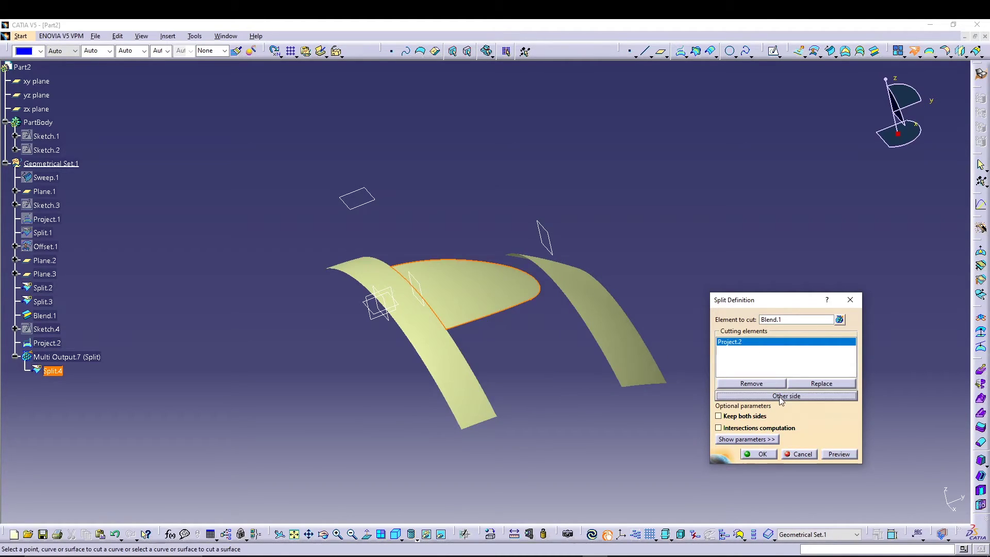
left_click(779, 397)
left_click(763, 453)
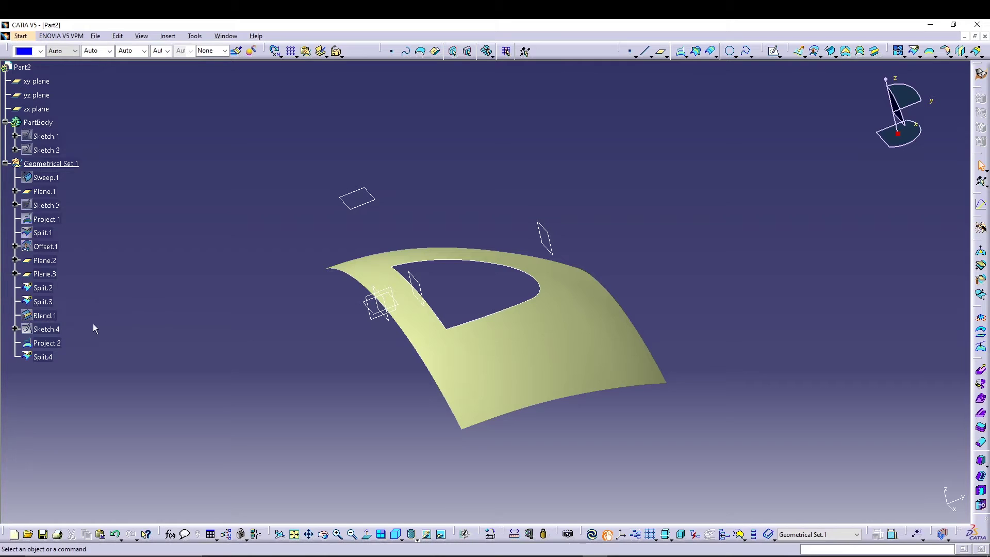
Hide the projected curve Project.2 and show the hidden surface Split.1
left_click(52, 343)
right_click(57, 342)
left_click(88, 373)
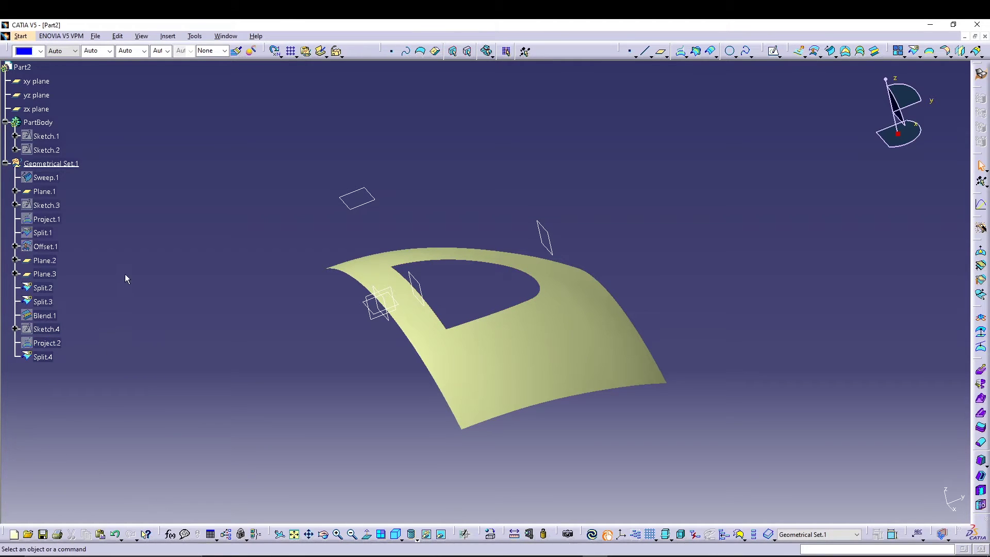
middle_click_drag(387, 401, 500, 408)
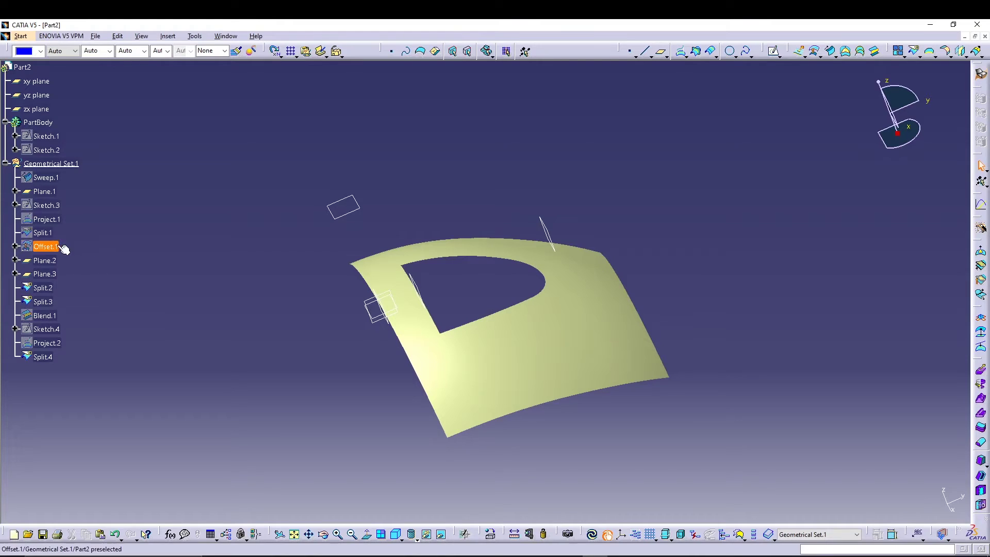
right_click(46, 232)
left_click(76, 264)
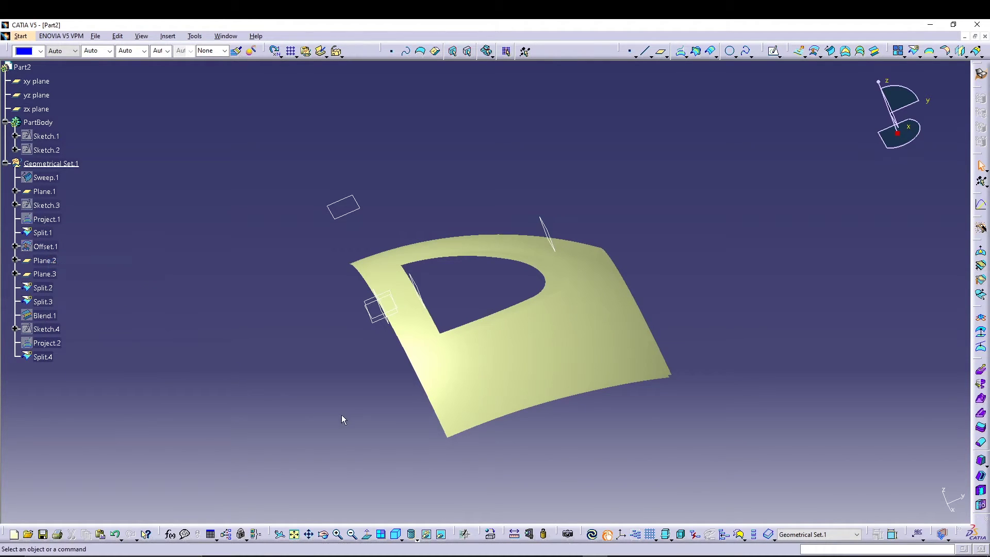
Hide Split.4 to inspect the opening and the surfaces around it, and show it again
middle_click_drag(341, 414, 355, 384)
right_click(41, 357)
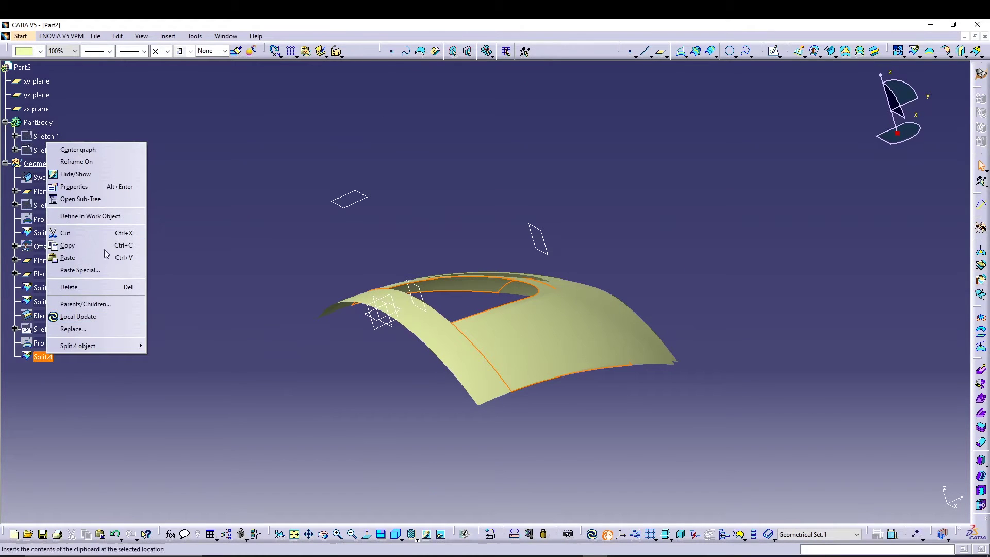
left_click(77, 173)
middle_click_drag(285, 333, 366, 417)
right_click(41, 357)
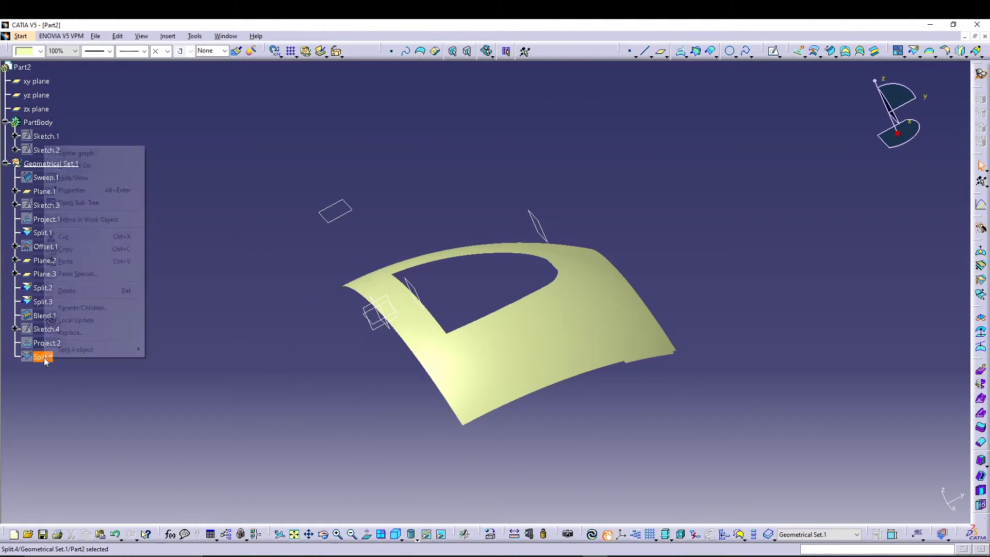
left_click(77, 174)
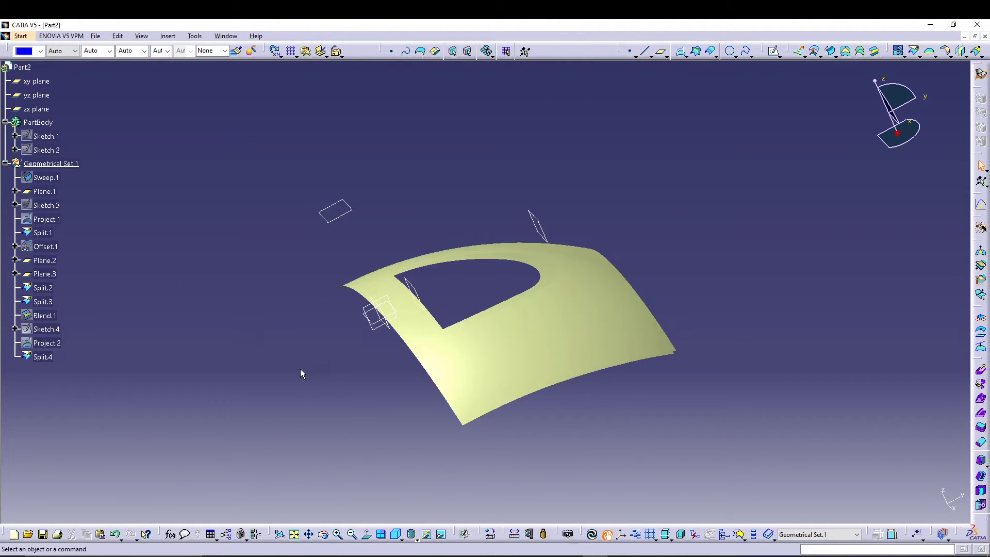
Edit Split.4 to keep the other side of Project.2, so the enclosed patch of Blend.1 remains
middle_click_drag(300, 370, 325, 389)
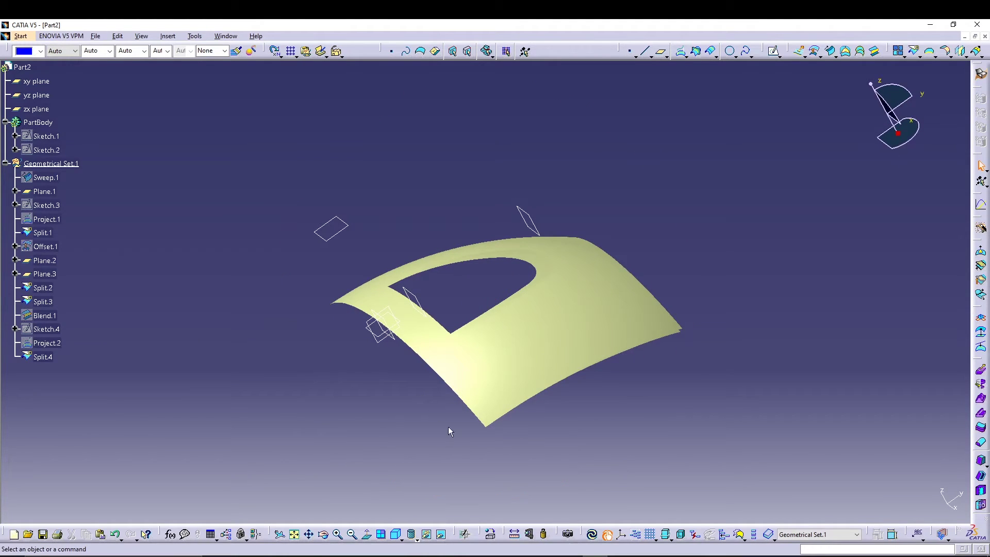
middle_click_drag(657, 400, 626, 425)
double_click(51, 357)
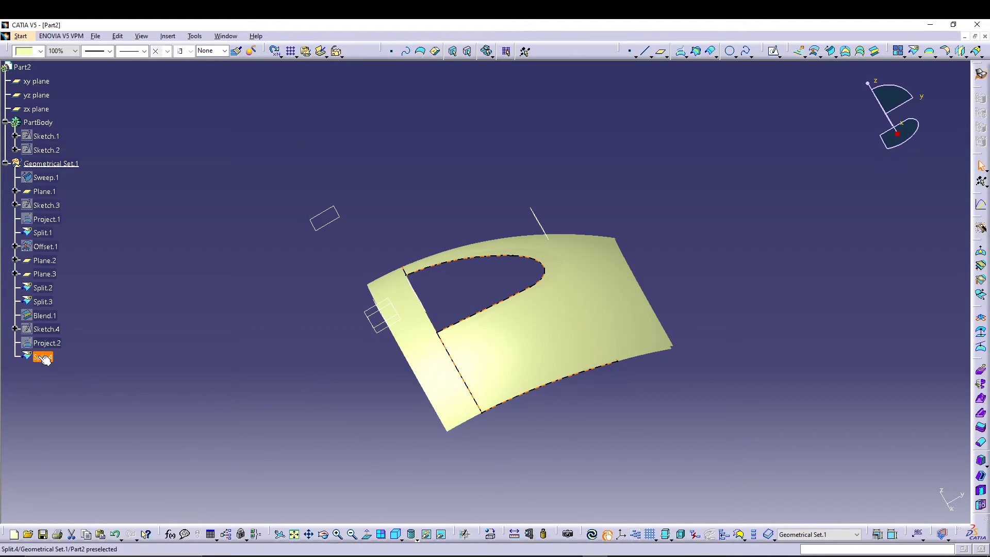
left_click(754, 395)
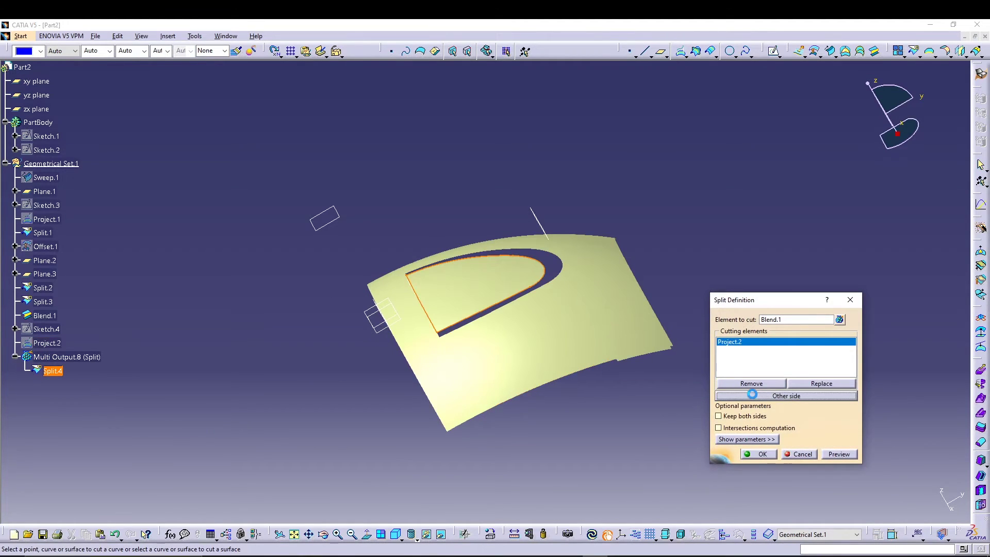
left_click(746, 456)
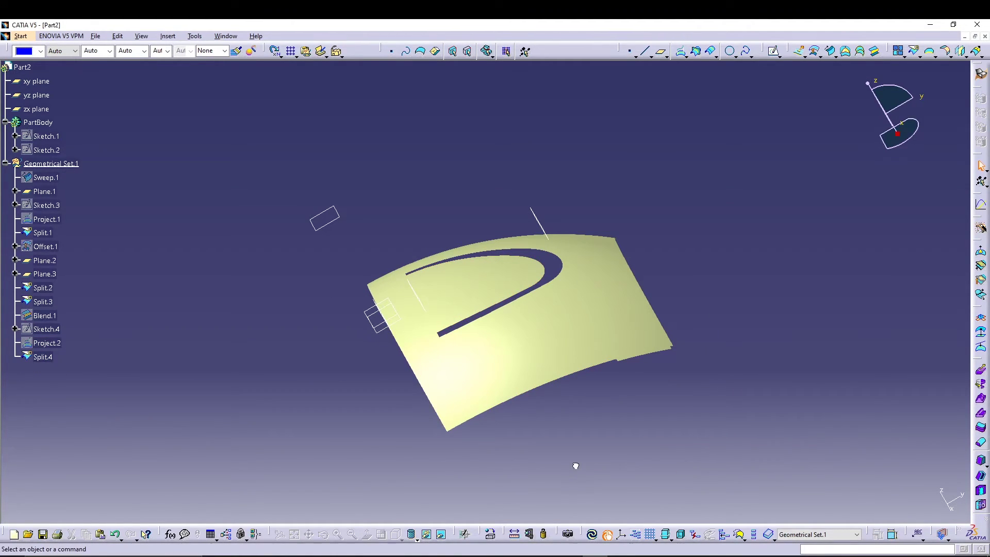
Create tangent-continuity boundaries along the curved edge of the Split.4 patch and the curved edge of the surrounding opening in Split.1
middle_click_drag(336, 388, 369, 428)
middle_click_drag(370, 345, 433, 245)
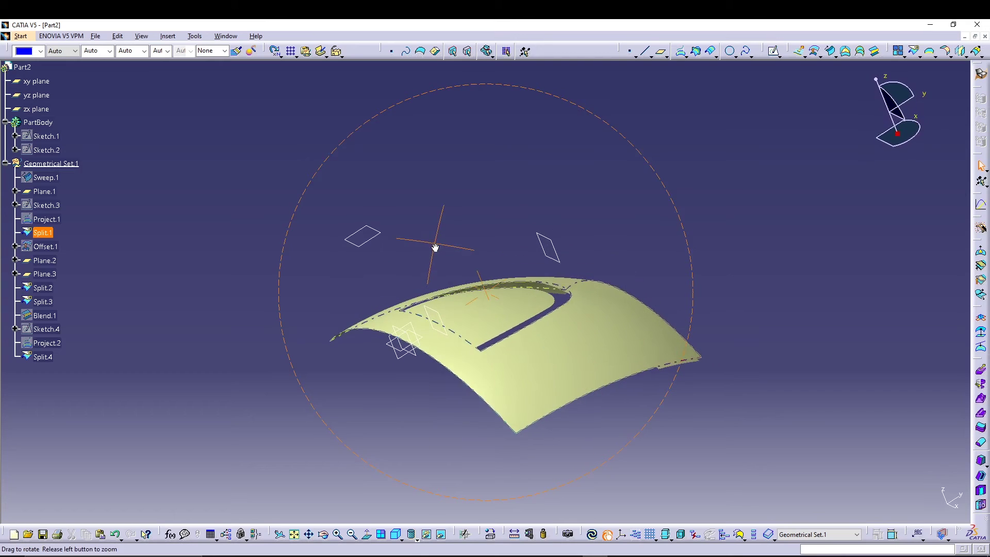
middle_click_drag(444, 210, 491, 221)
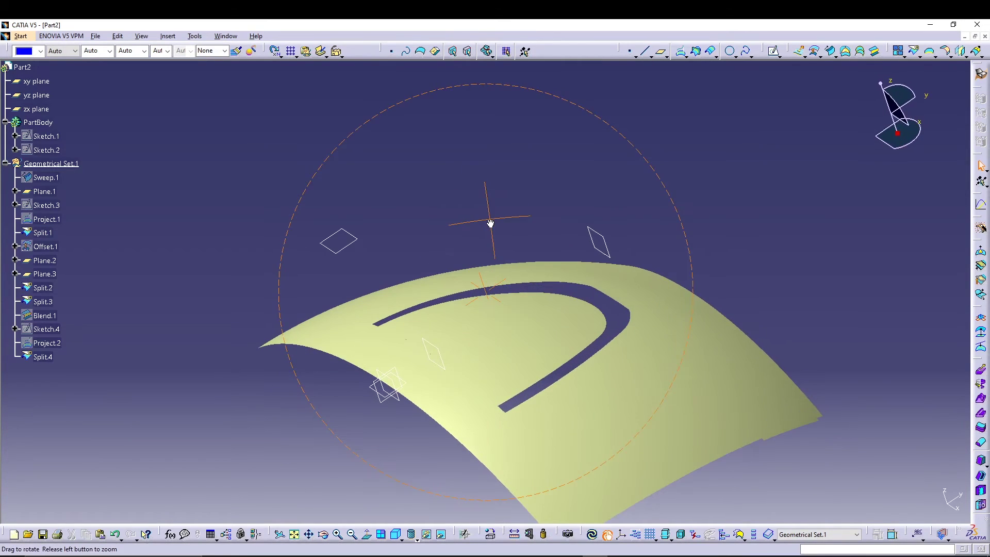
middle_click_drag(740, 181, 698, 166)
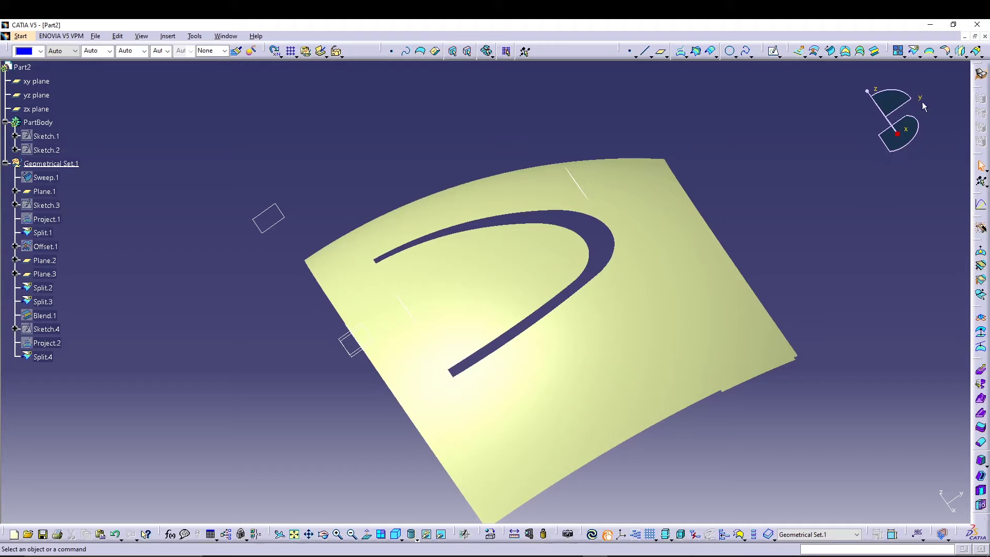
left_click(929, 53)
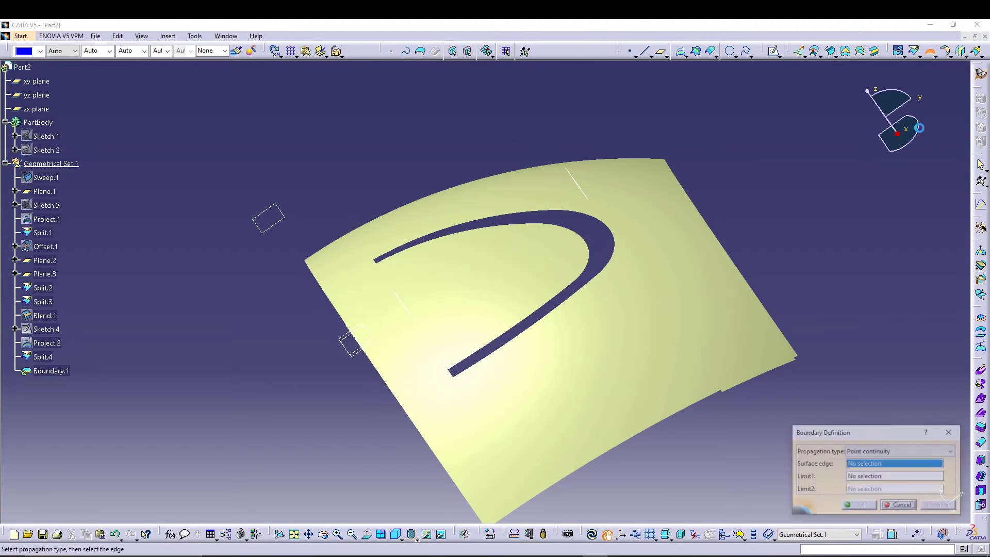
left_click(871, 451)
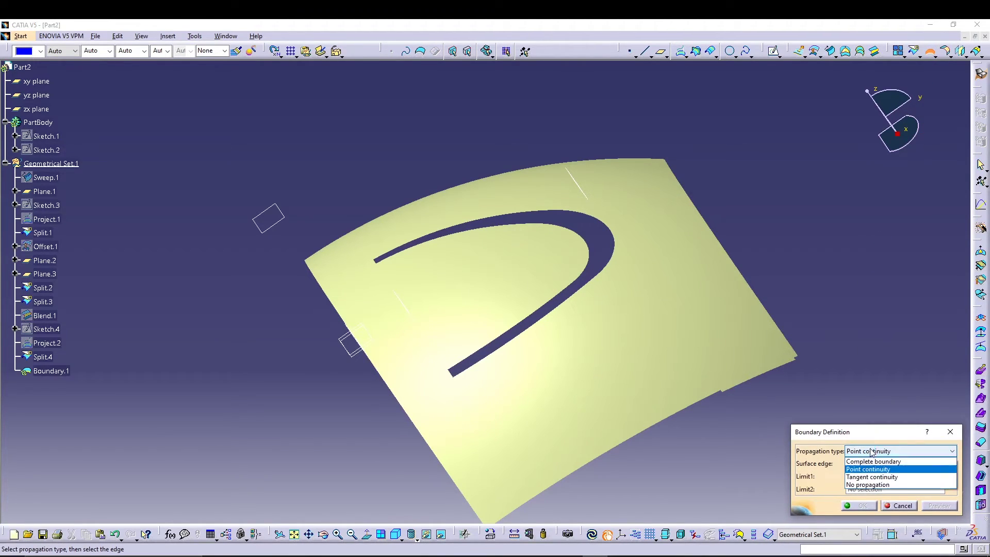
left_click(872, 477)
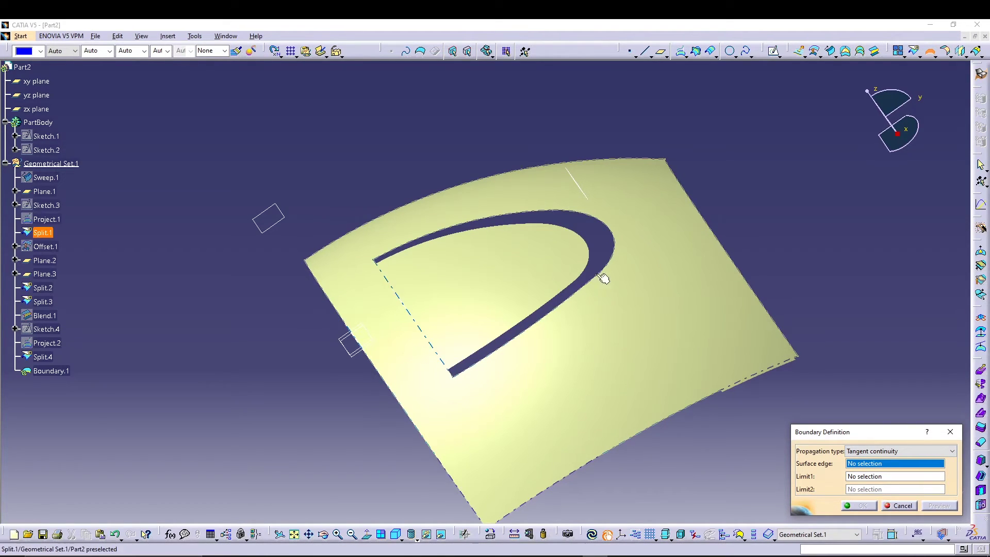
left_click(587, 240)
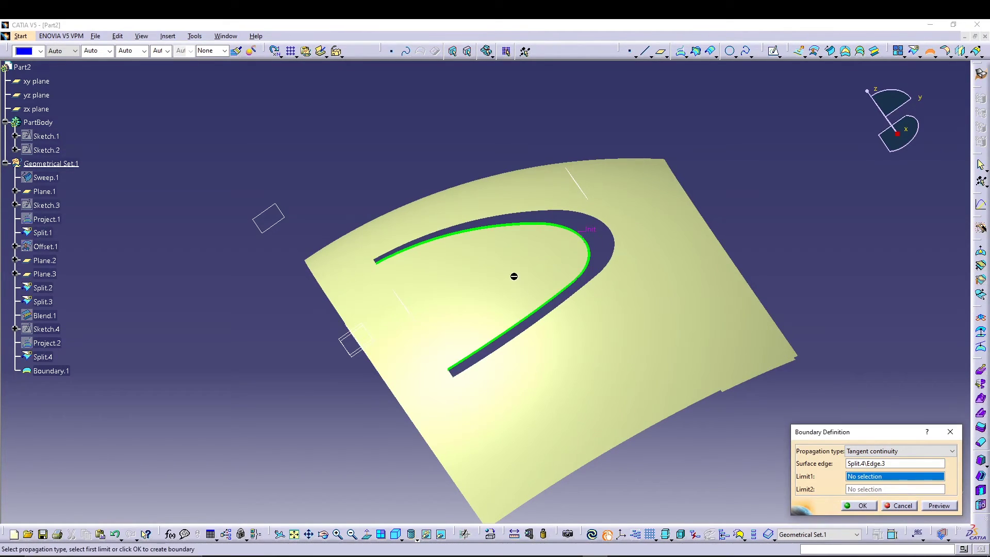
left_click(862, 508)
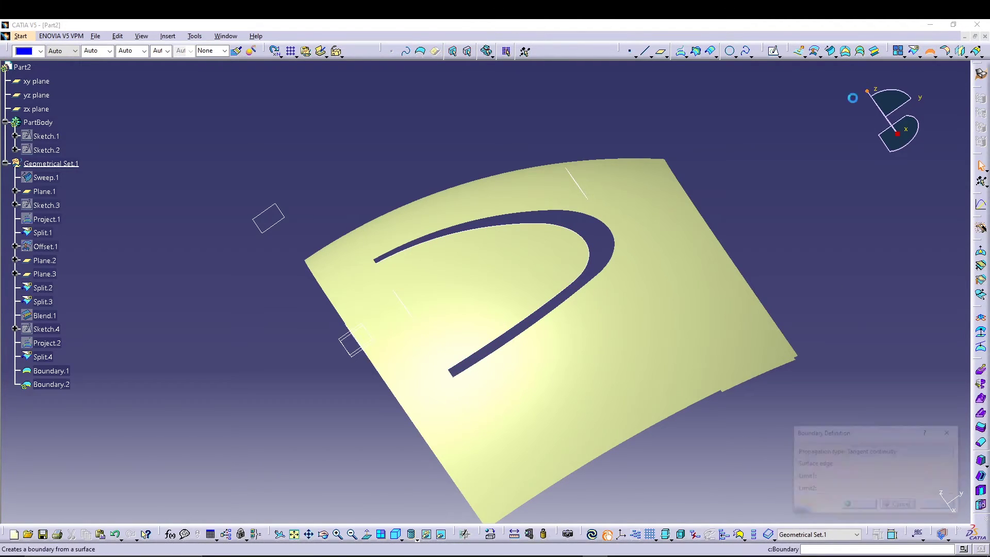
left_click(593, 214)
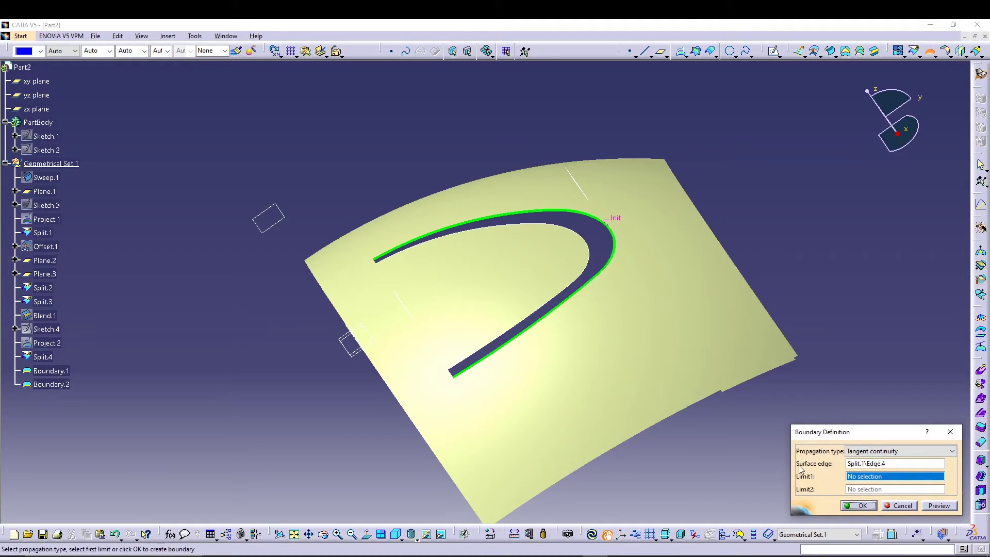
left_click(861, 507)
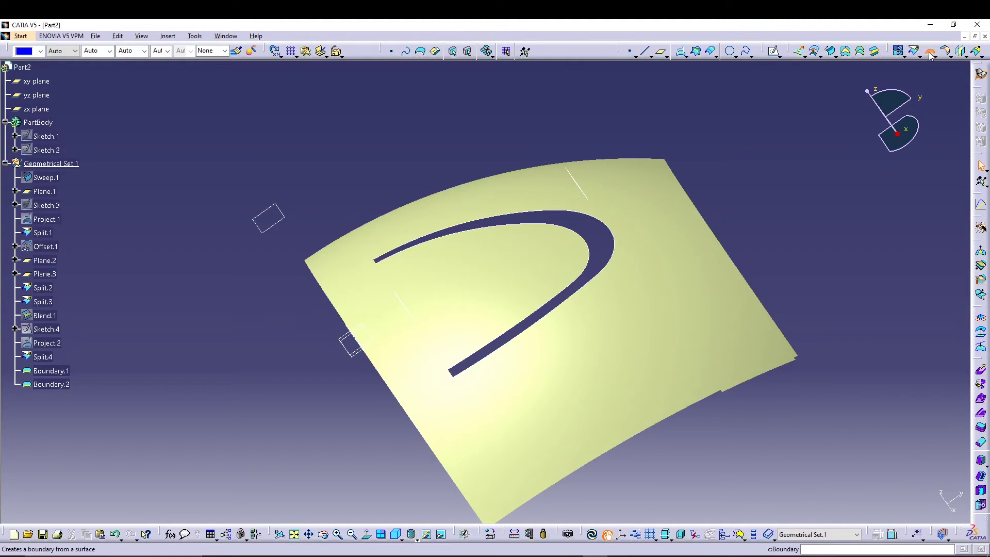
left_click(452, 374)
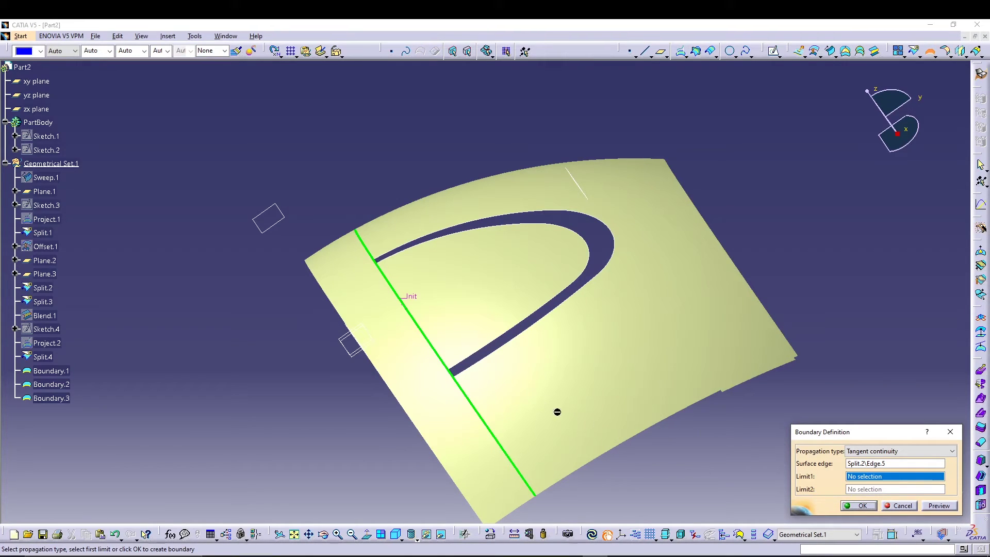
left_click(449, 368)
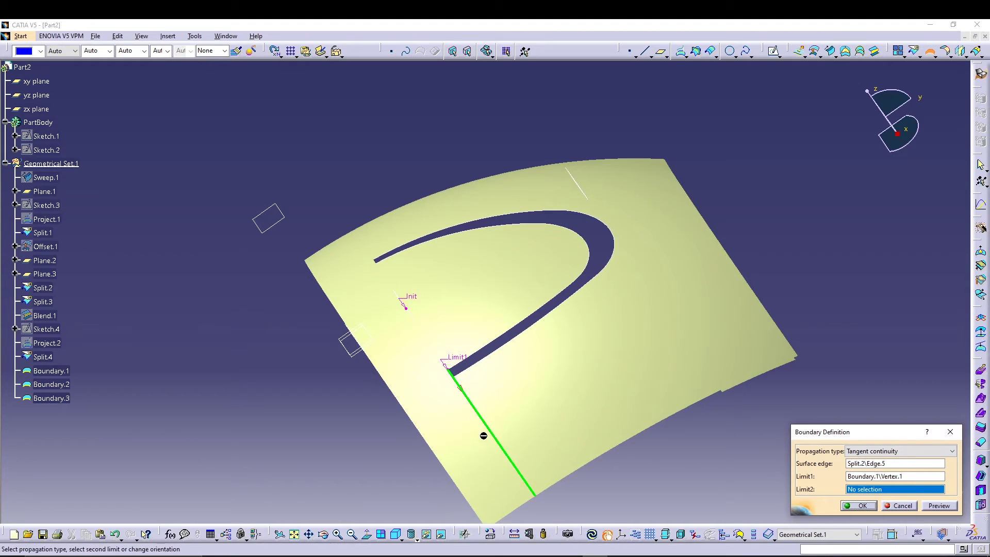
middle_click_drag(638, 492, 447, 339)
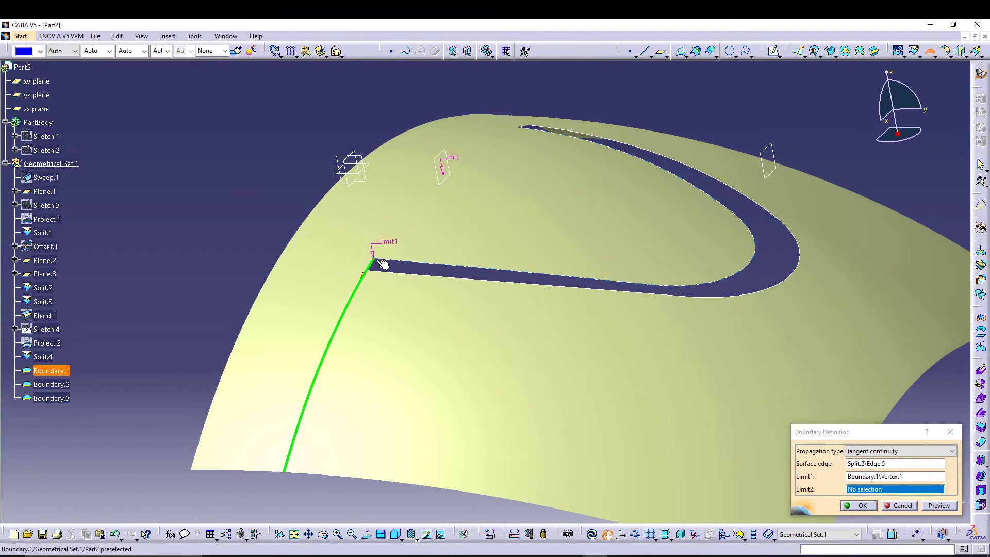
left_click(901, 508)
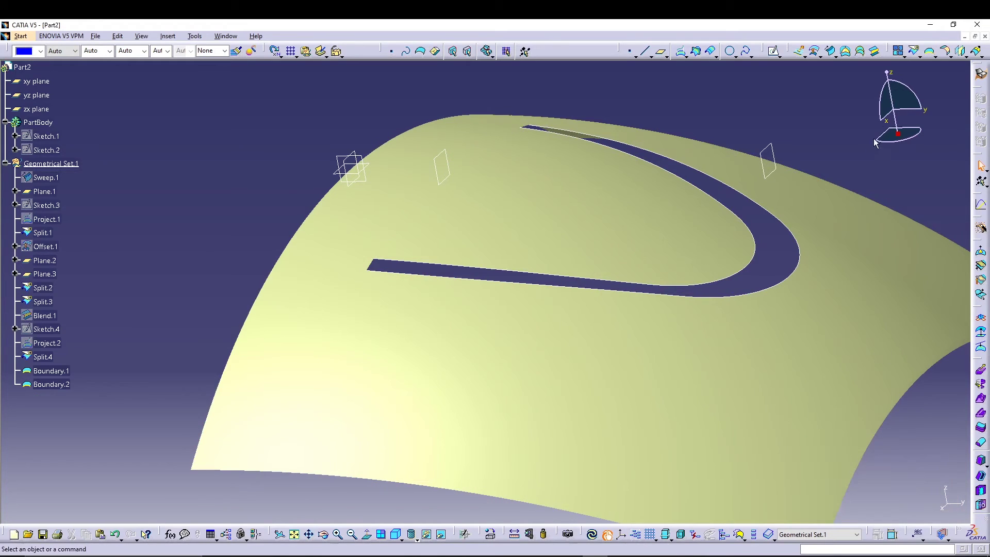
Create a tangent-continuity boundary on the opening's straight edge in Split.1, limited at a Boundary.1 endpoint and reversed to cover only the gap's short end
left_click(913, 50)
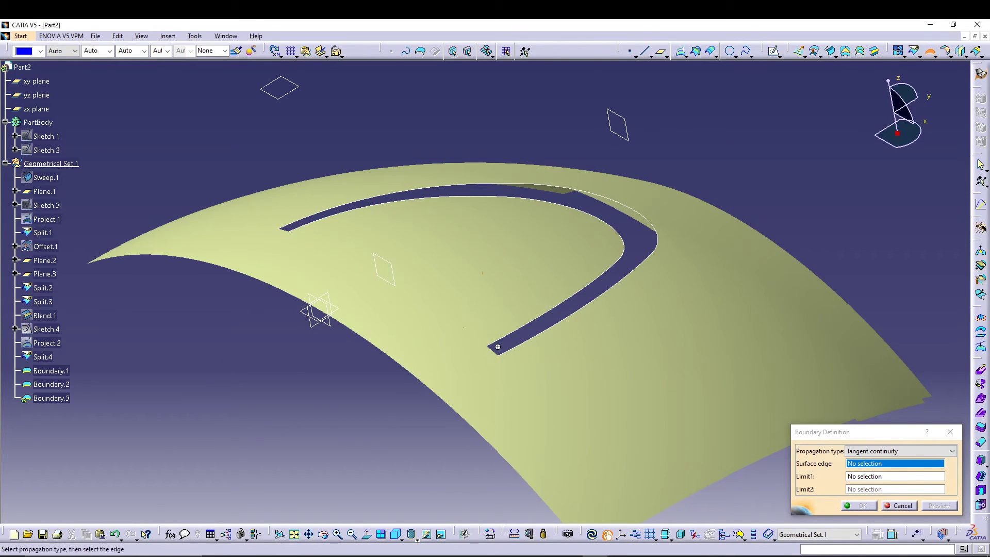
middle_click_drag(499, 352, 270, 221)
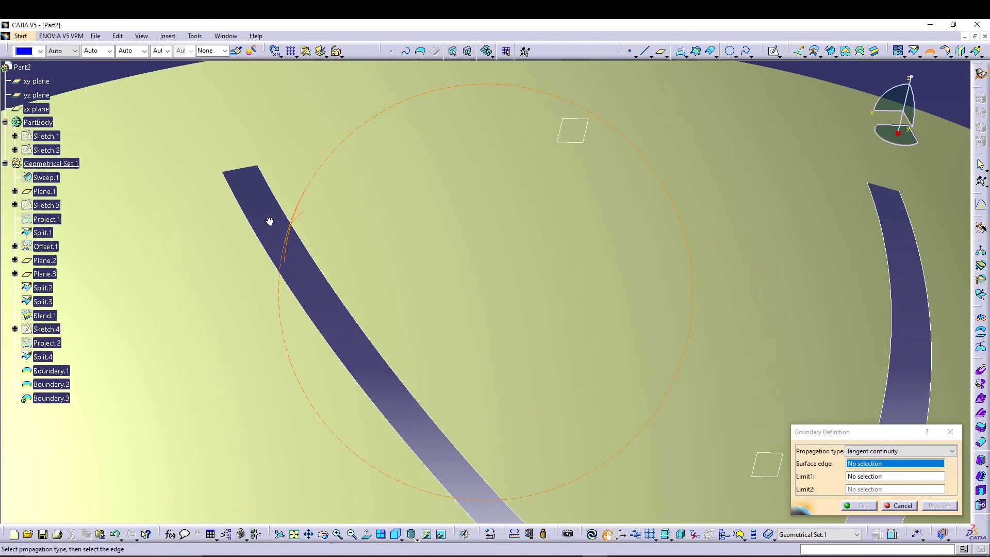
left_click(244, 172)
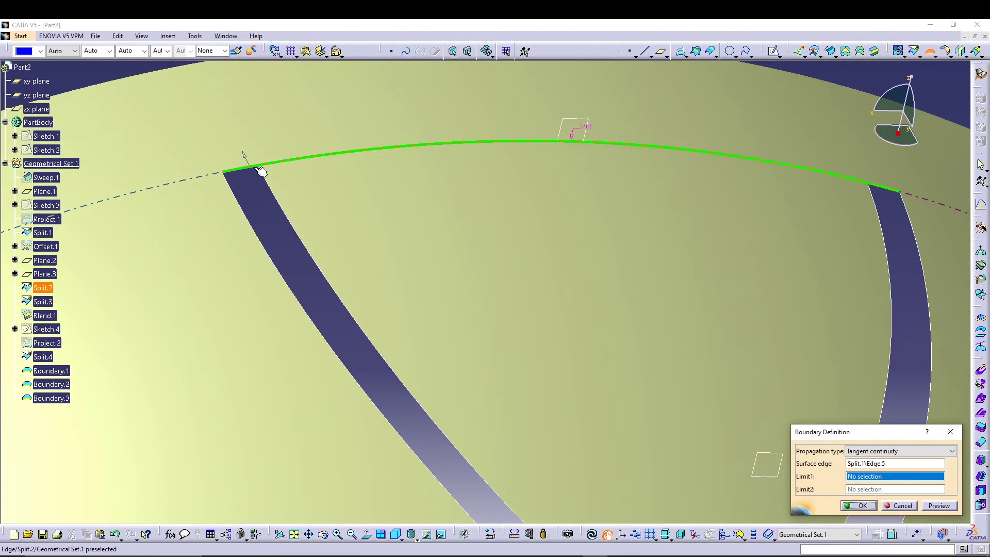
left_click(259, 166)
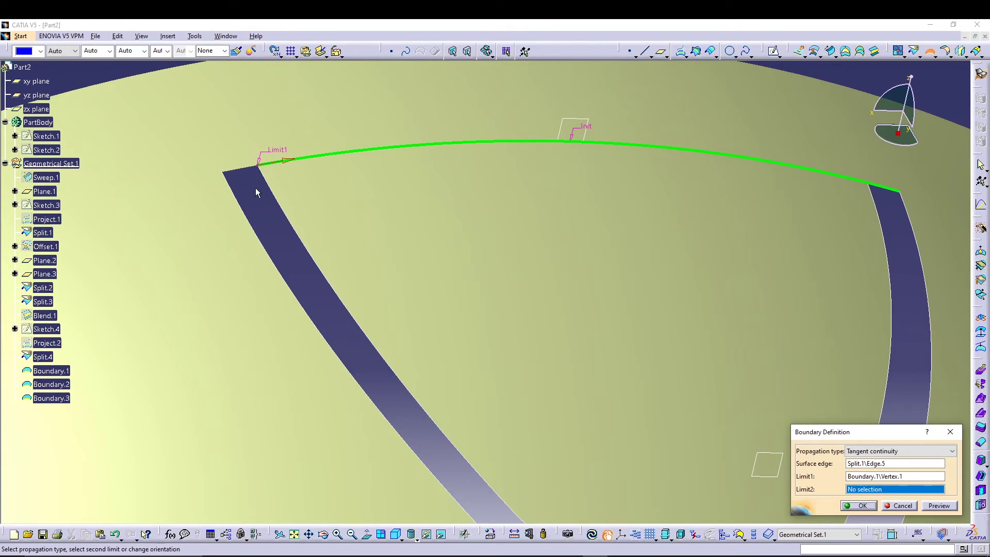
left_click(287, 166)
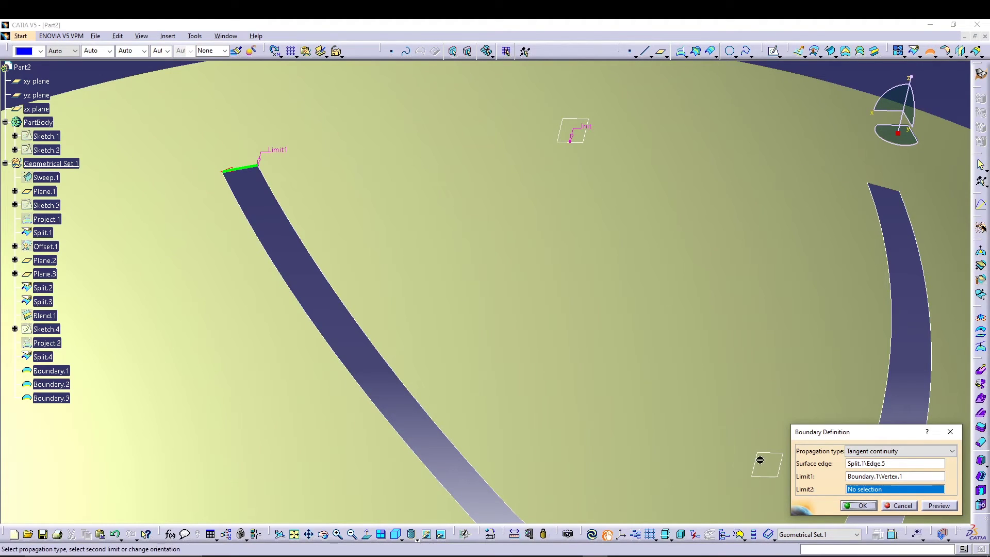
left_click(860, 506)
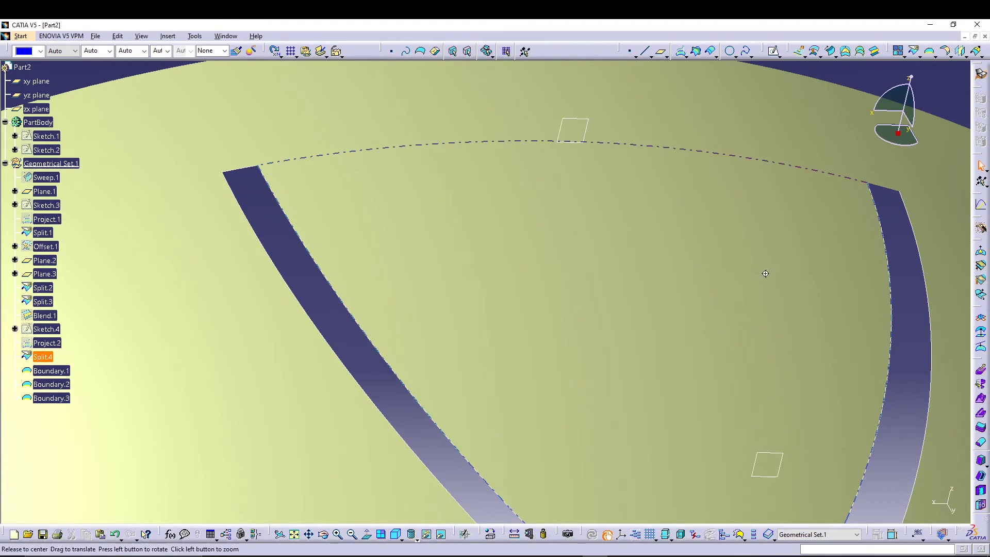
Create a matching tangent-continuity boundary across the gap's opposite short end, using Split.1's edge limited at the other endpoint of Boundary.1
middle_click_drag(761, 272, 581, 316)
left_click(929, 51)
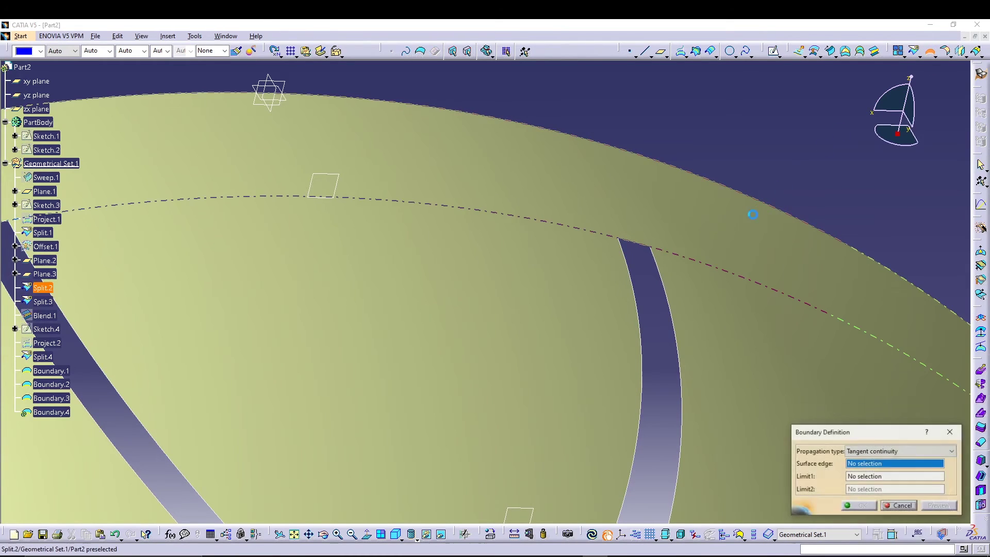
left_click(621, 242)
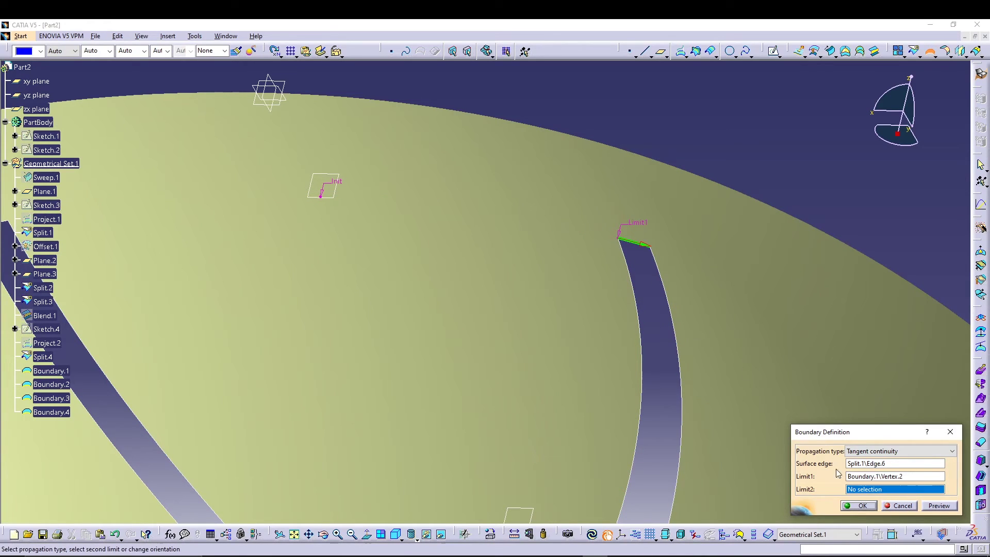
left_click(865, 506)
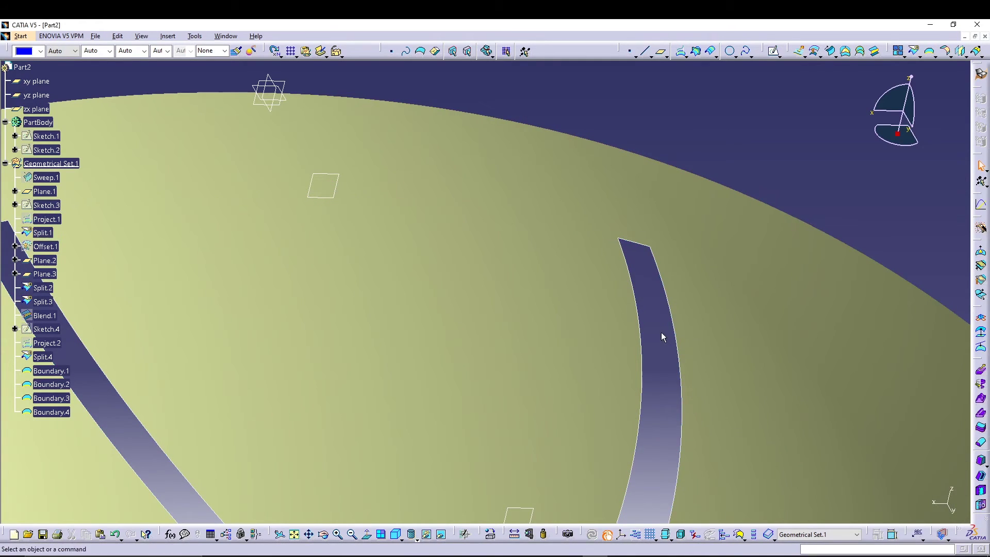
Start a Fill surface with Boundary.1 as its first curve and Split.4 as the tangent support
middle_click_drag(663, 335, 541, 481)
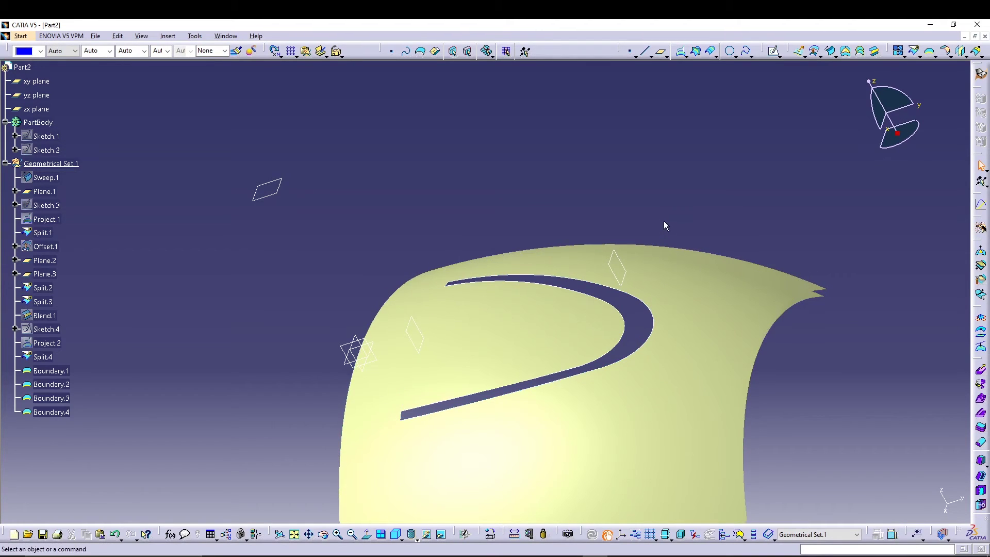
middle_click_drag(663, 221, 707, 207)
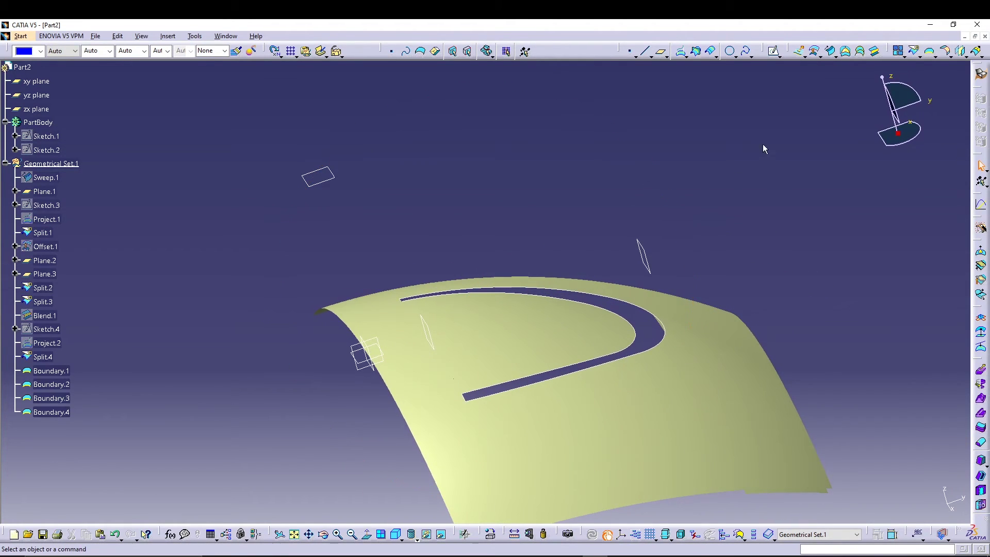
left_click(846, 51)
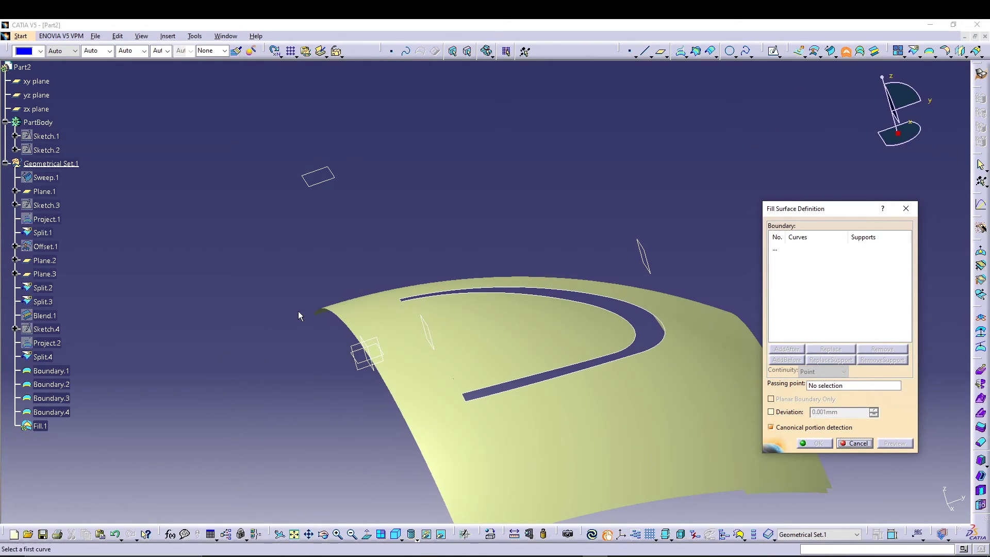
left_click(630, 329)
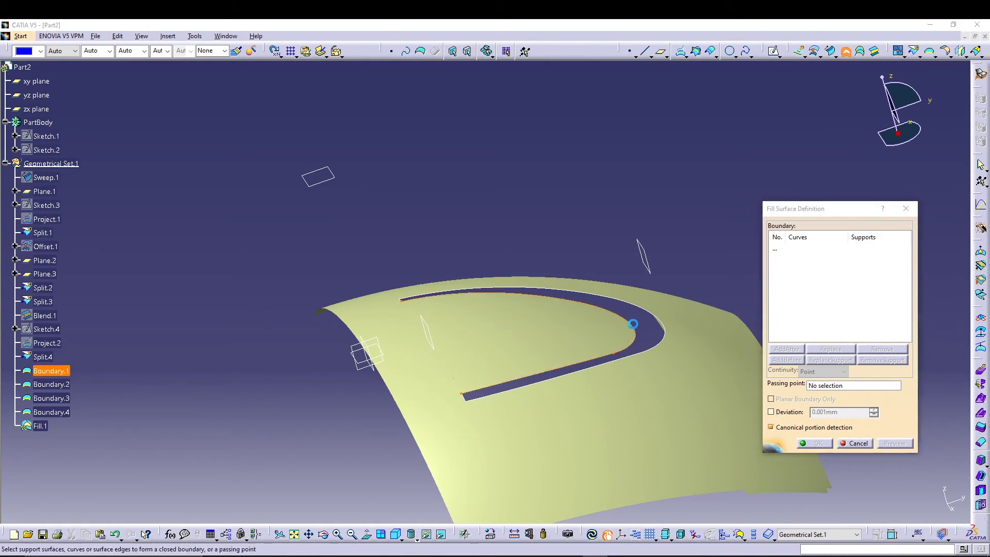
left_click(561, 334)
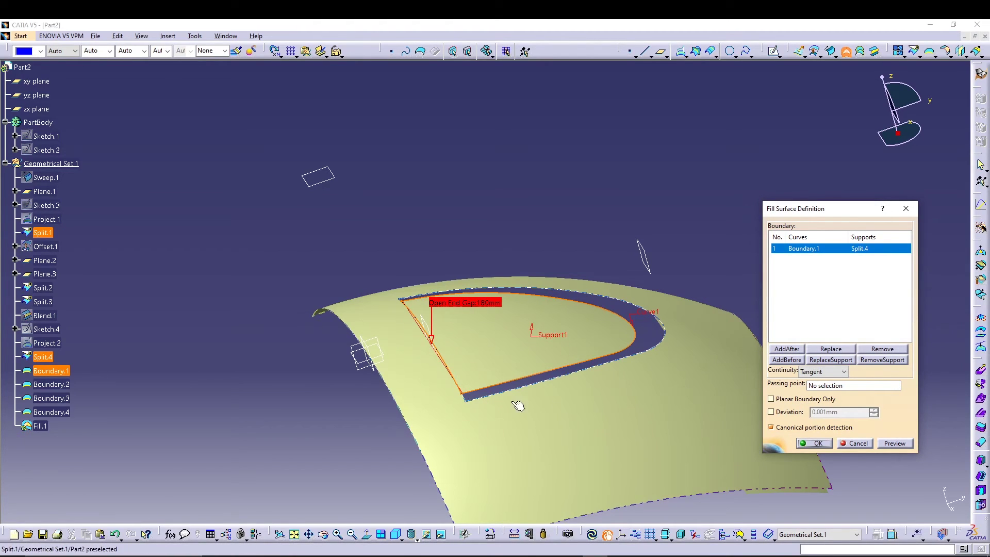
middle_click_drag(247, 391, 251, 408)
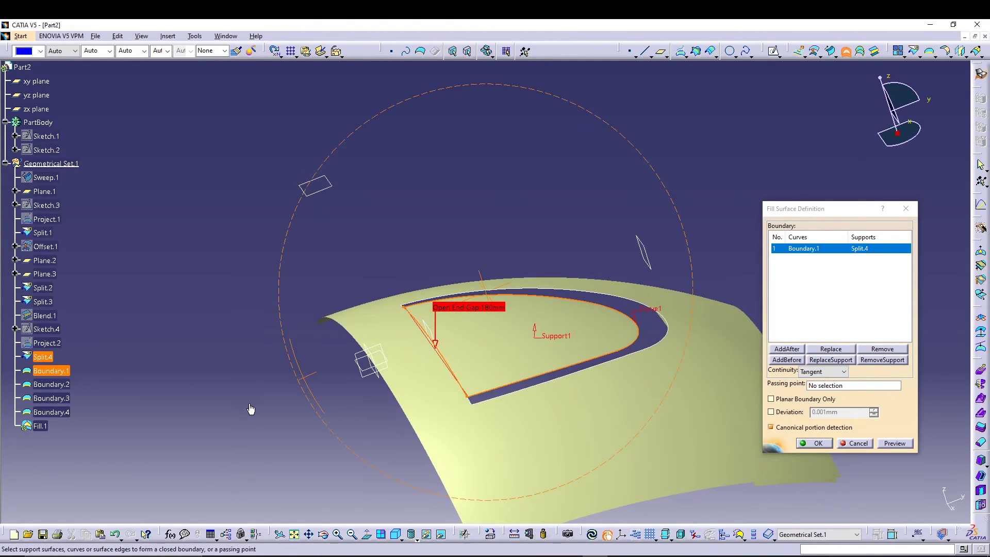
left_click(595, 297)
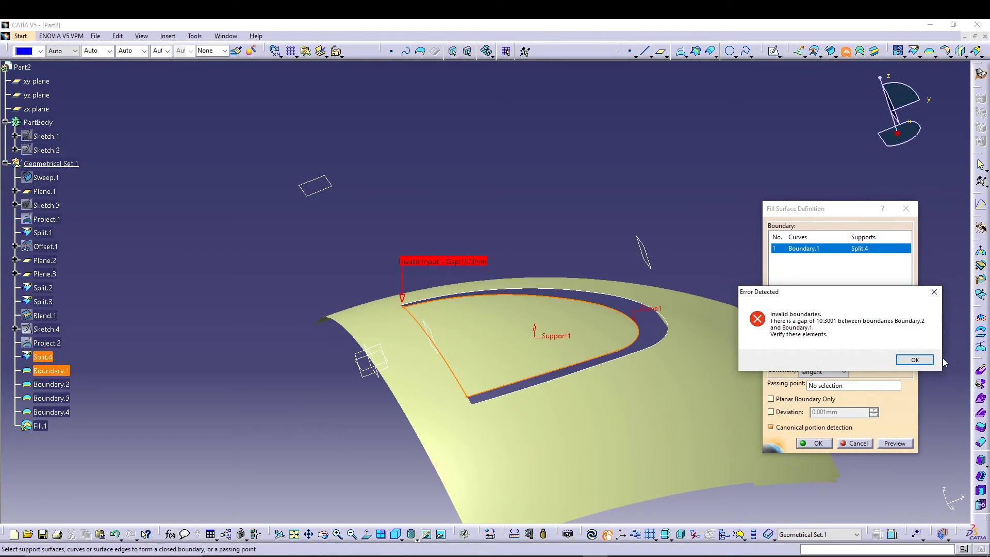
left_click(923, 358)
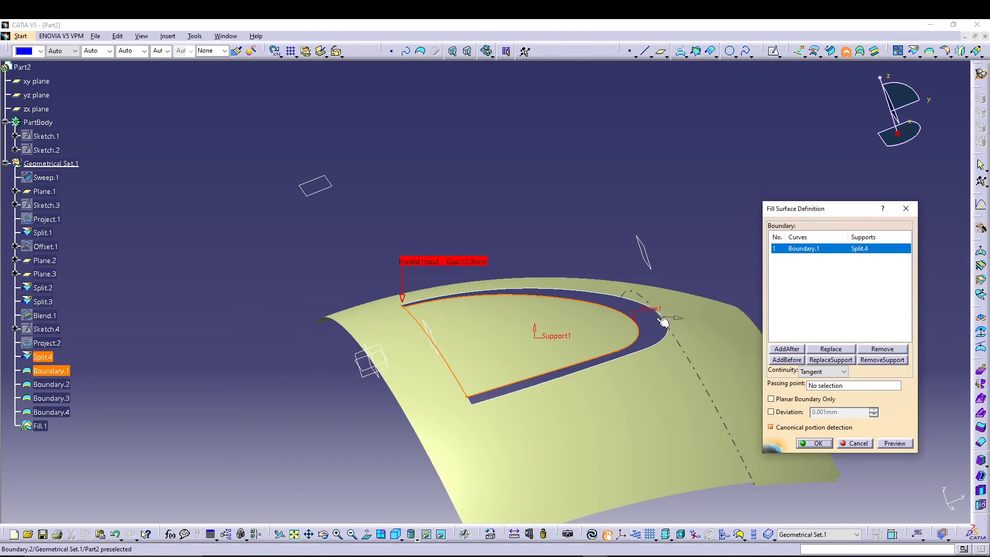
Complete the tangent fill by adding Boundary.3 on Split.2, Boundary.2 on Split.1 and Boundary.4 on Split.2, in that order
left_click(477, 405)
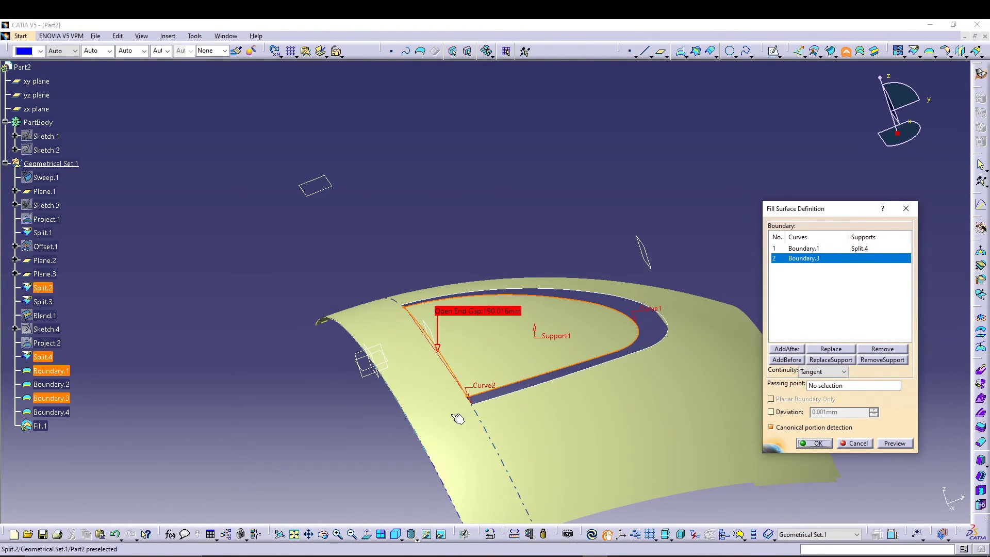
left_click(670, 323)
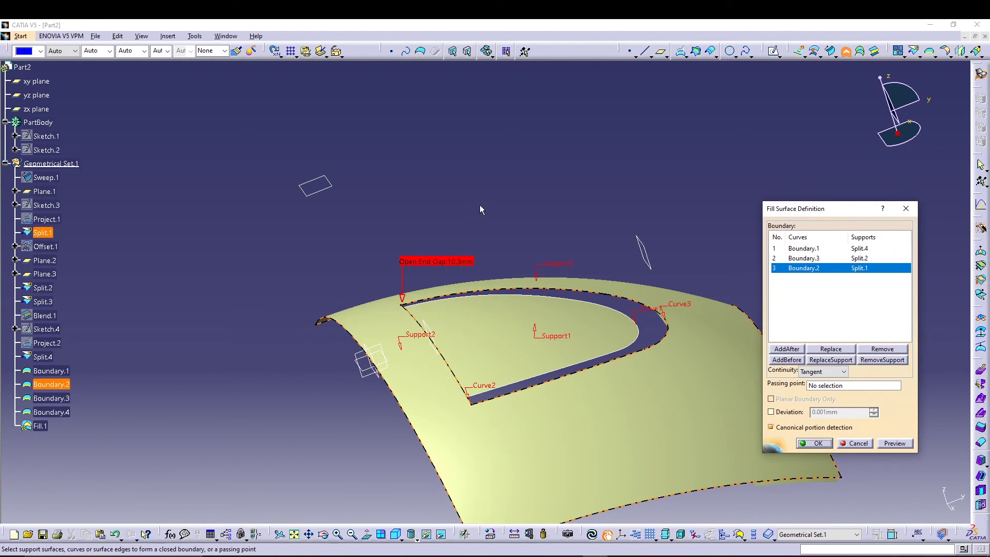
middle_click_drag(479, 205, 490, 241)
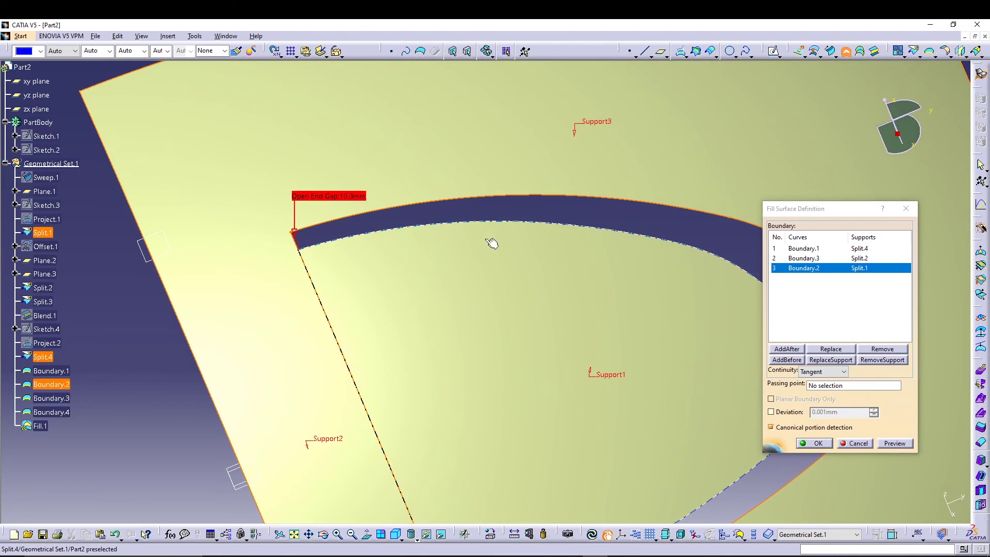
left_click(294, 236)
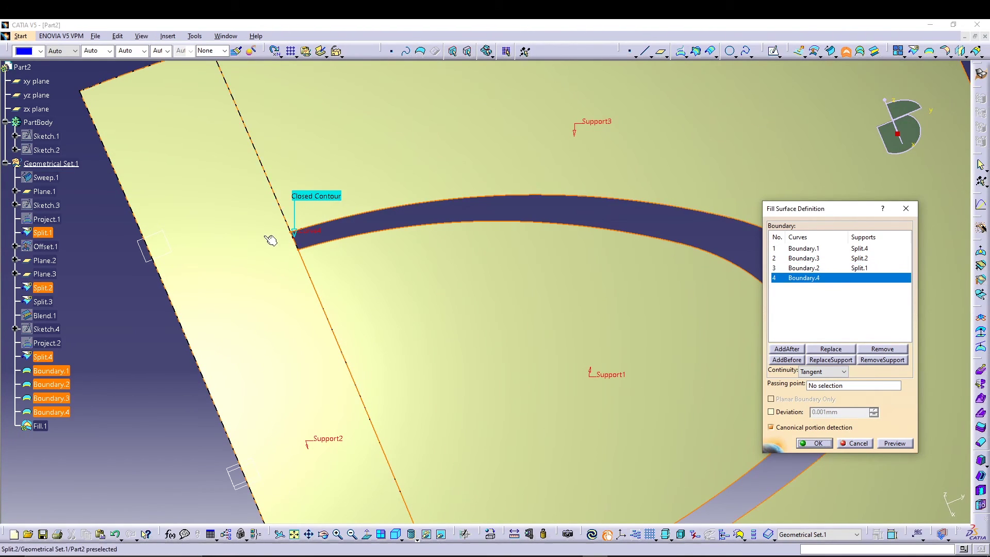
left_click(250, 238)
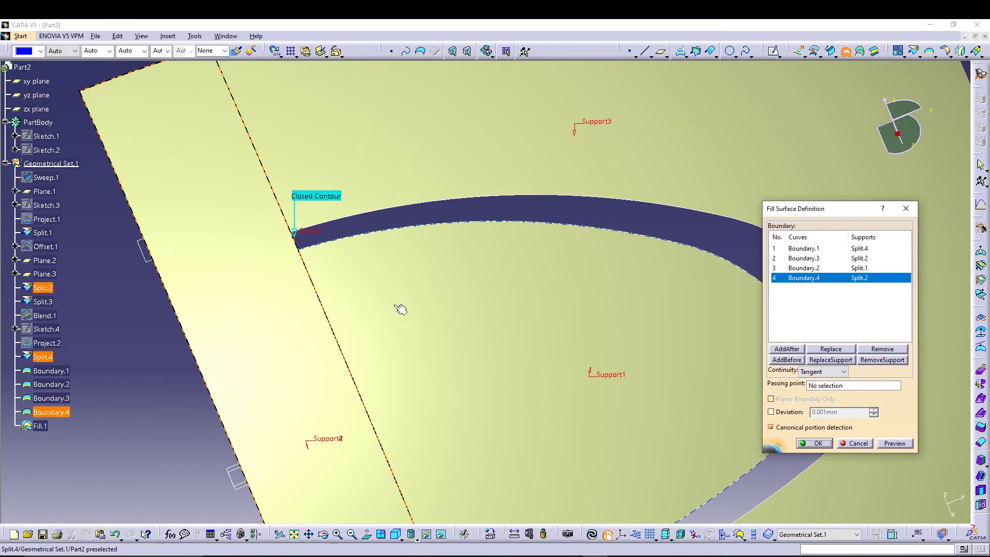
left_click(890, 443)
left_click(813, 443)
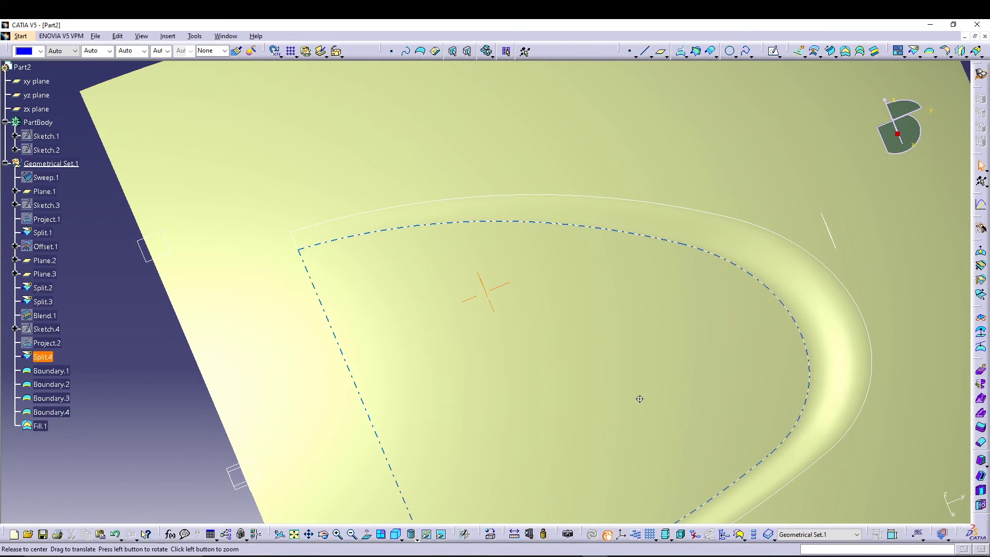
Join Split.1, Split.4 and Fill.1 into one surface with a 0.001 mm merging distance
middle_click_drag(639, 399, 601, 426)
middle_click_drag(778, 221, 777, 280)
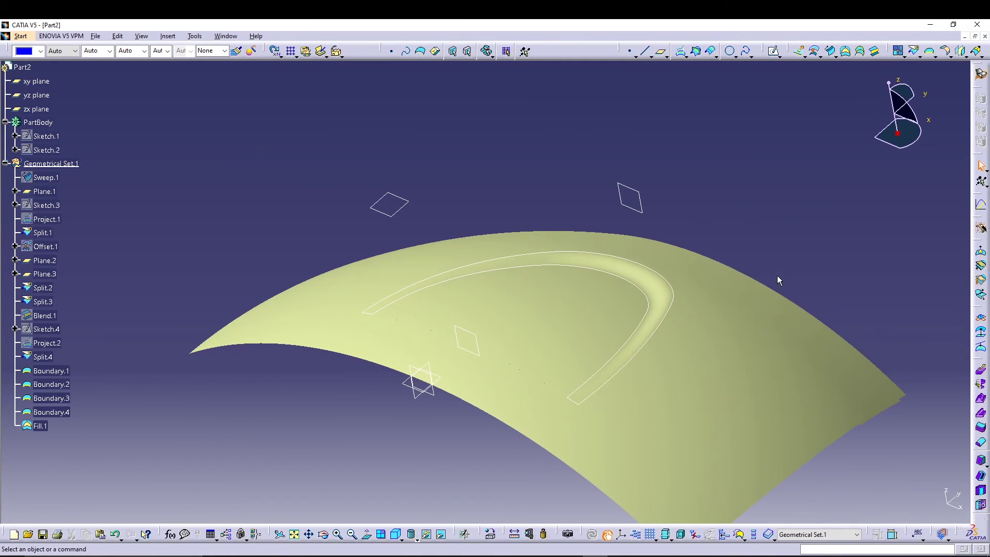
left_click(898, 52)
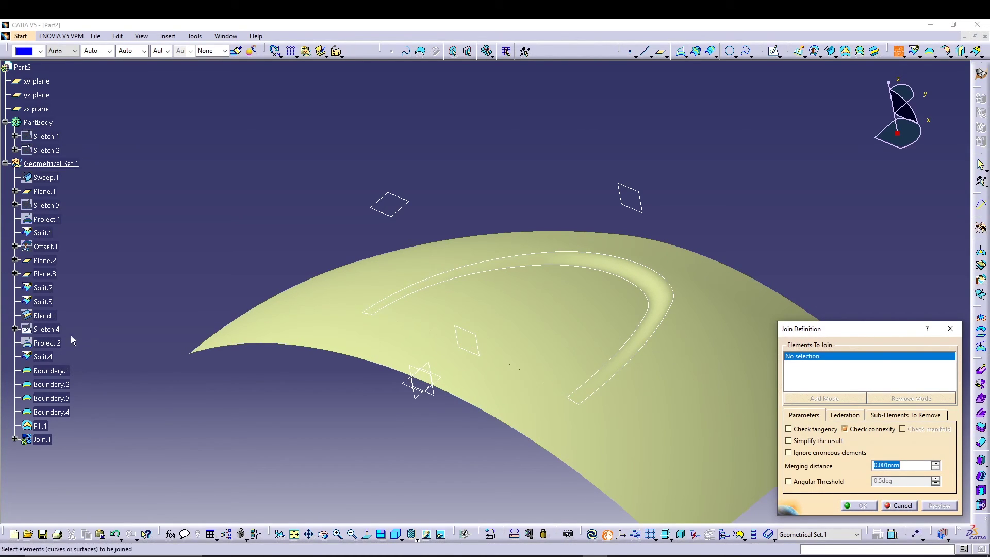
left_click(43, 232)
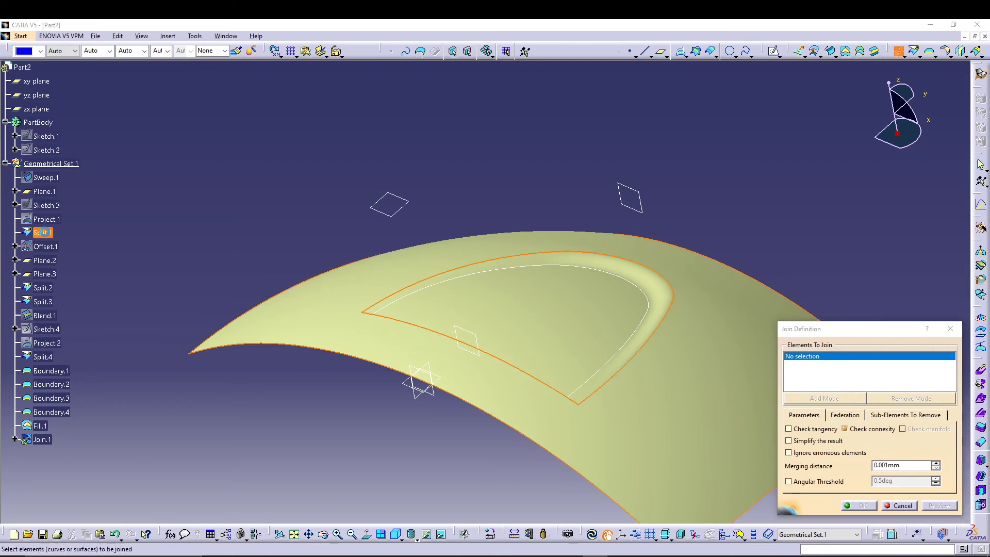
left_click(57, 358)
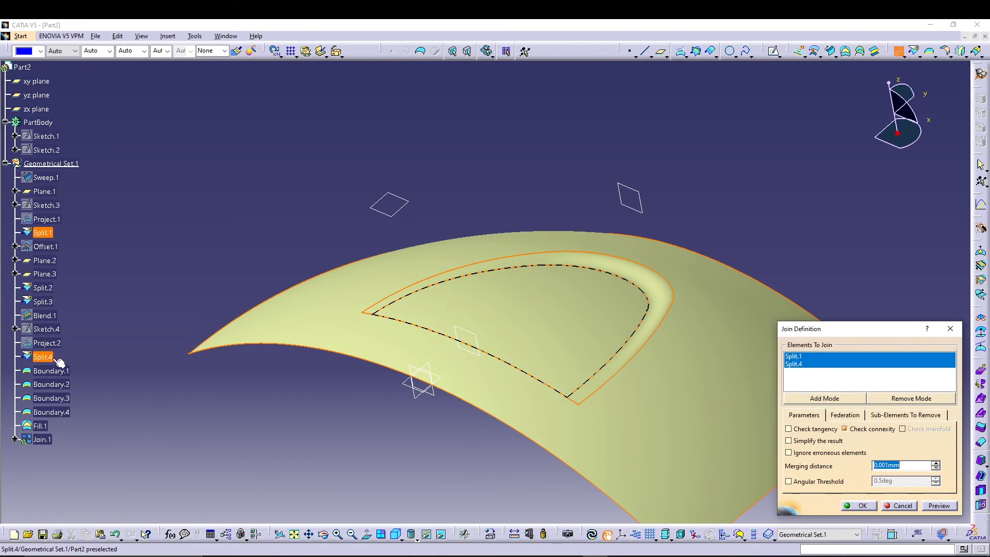
left_click(40, 426)
left_click(862, 506)
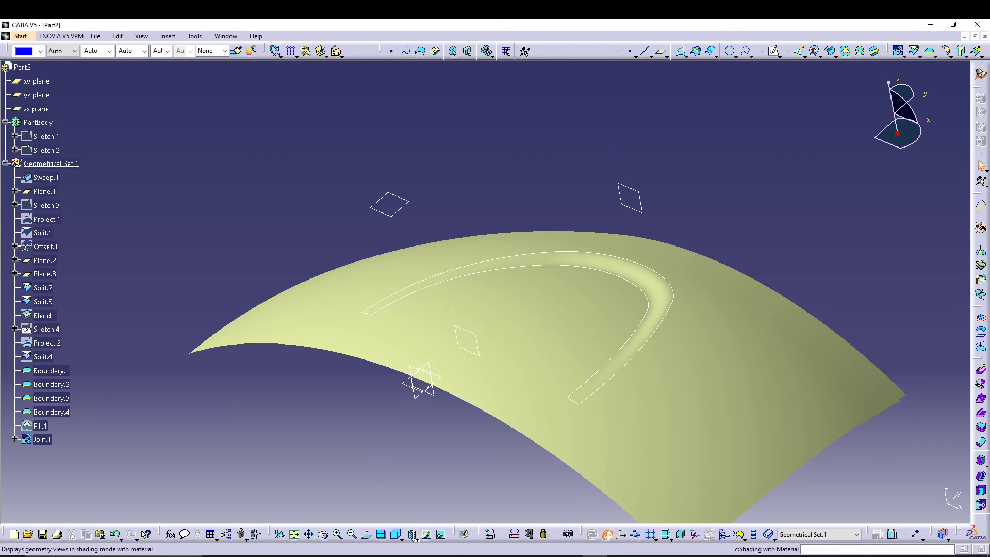
Hide all planes and all sketches in the part
left_click(168, 36)
mouse_move(194, 36)
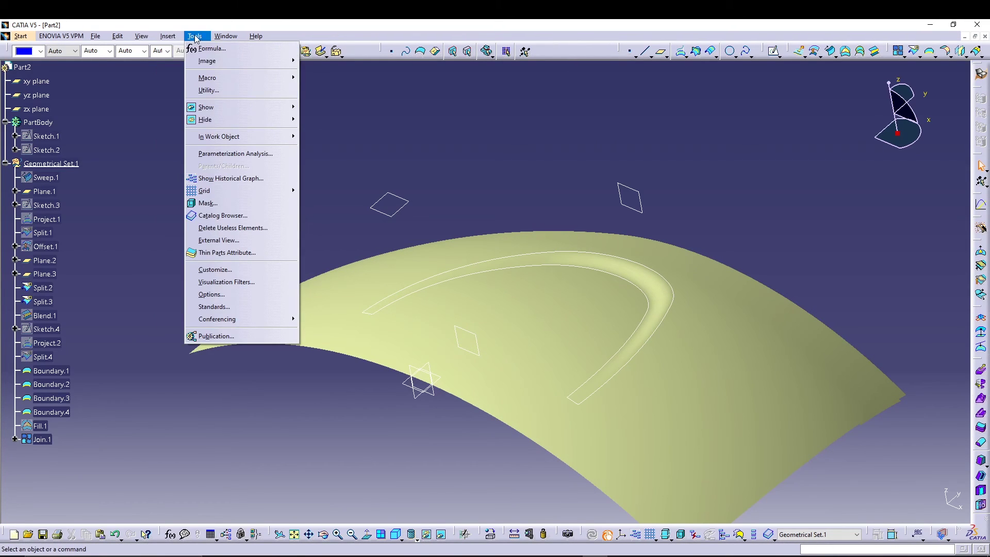
mouse_move(253, 120)
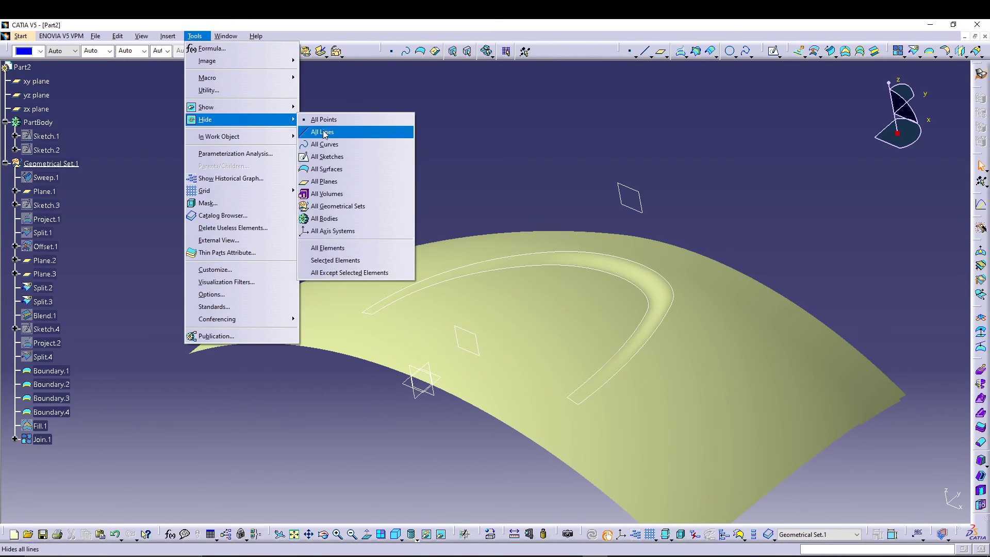
left_click(325, 183)
left_click(194, 36)
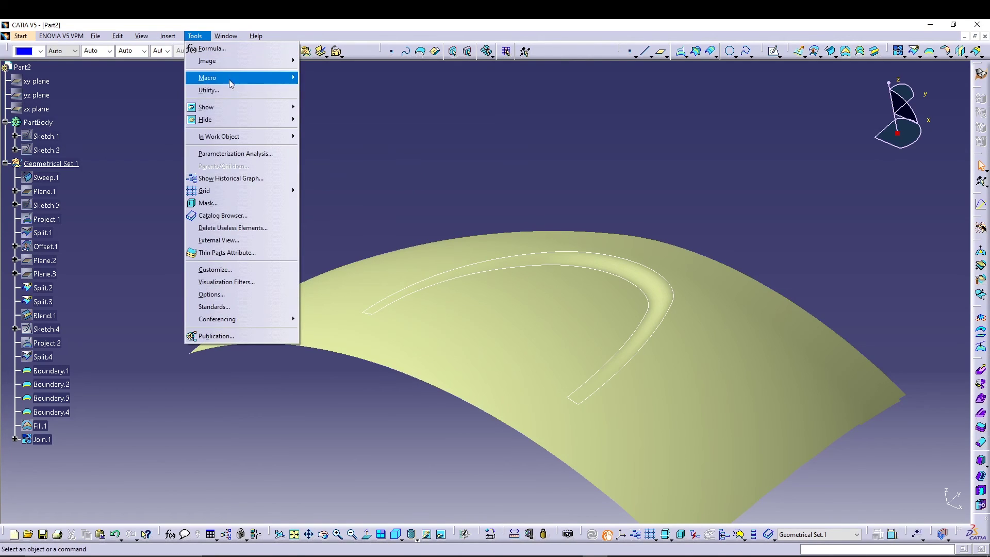
mouse_move(252, 119)
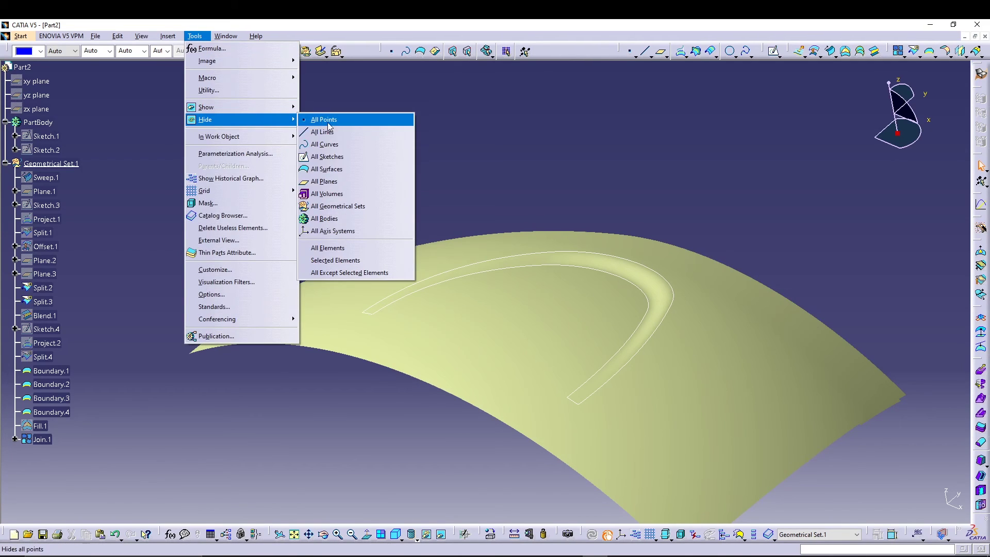
left_click(345, 158)
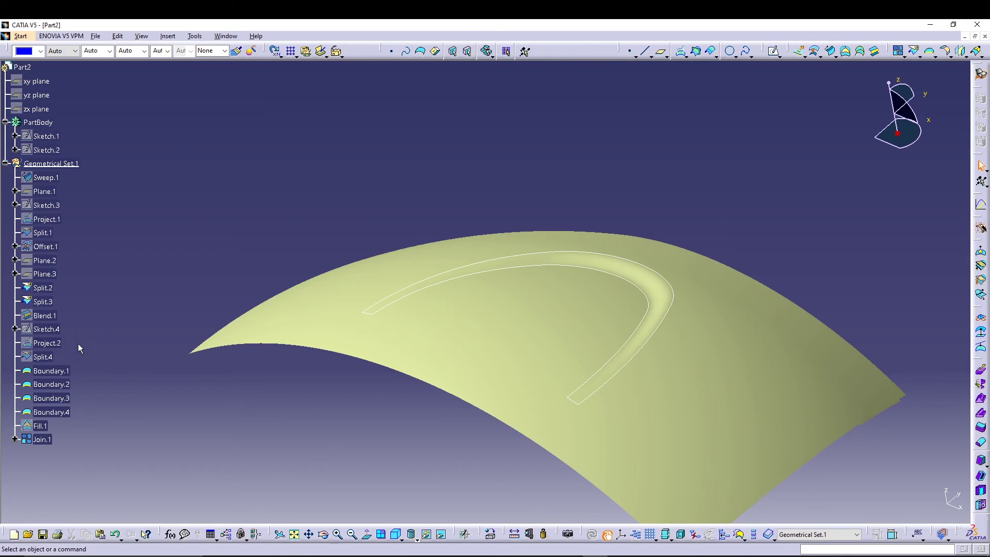
Hide Boundary.1, Boundary.2, Boundary.3 and Boundary.4, and inspect the joined surface from several angles
left_click(427, 534)
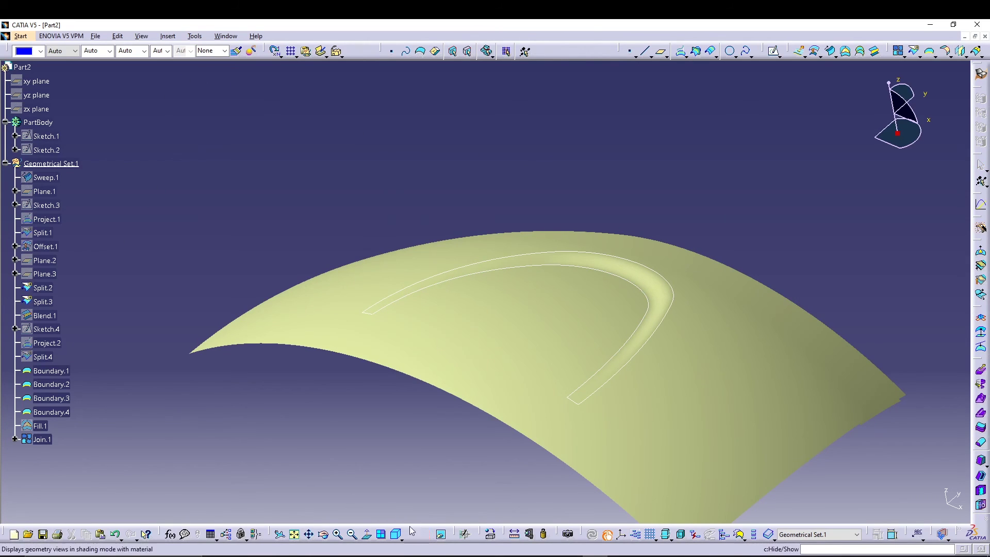
left_click(72, 372)
left_click(73, 384)
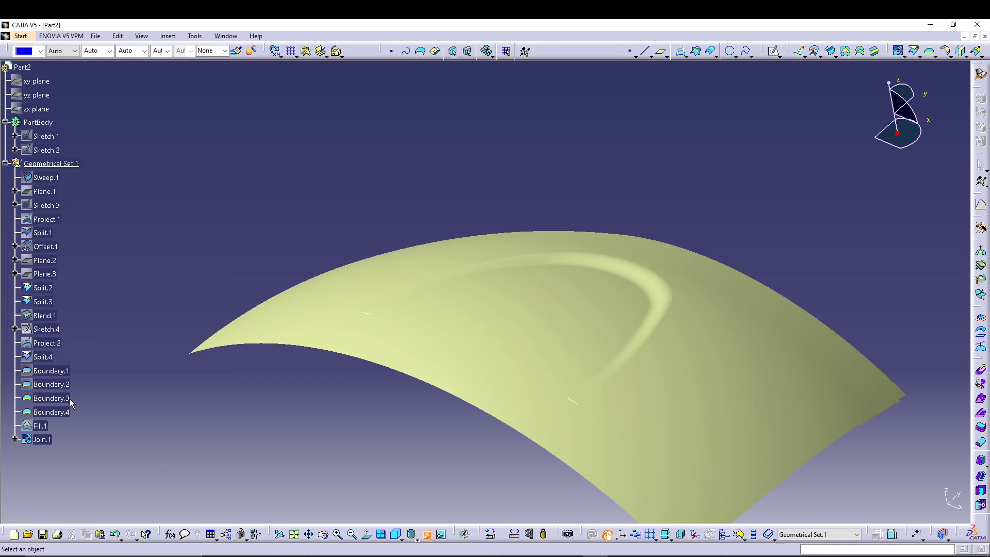
left_click(70, 398)
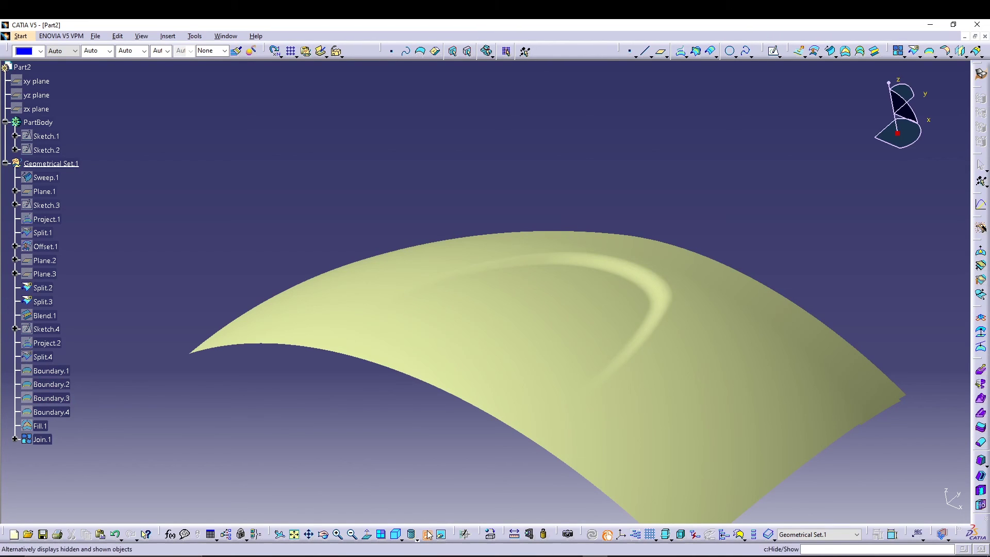
key("Escape")
middle_click_drag(379, 466, 467, 335)
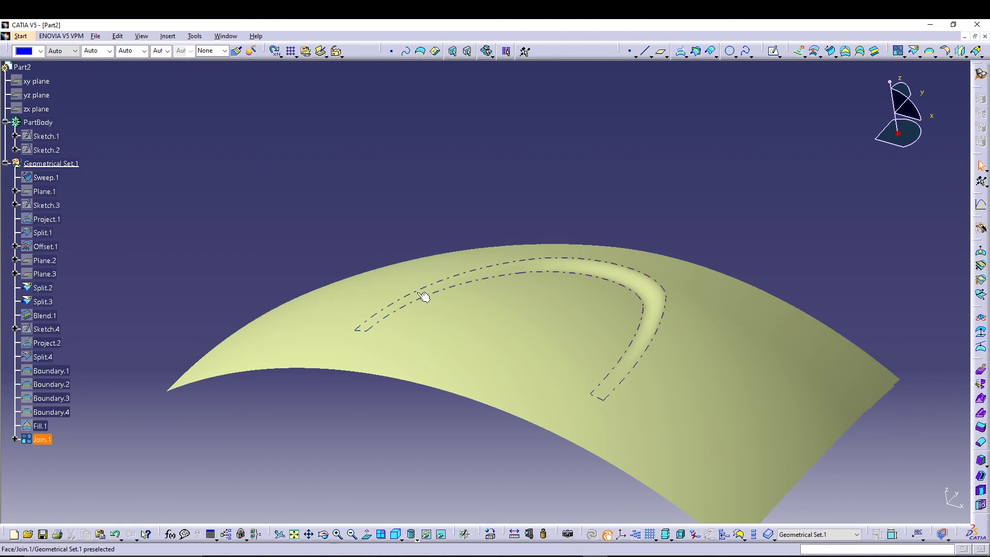
middle_click_drag(607, 154, 544, 243)
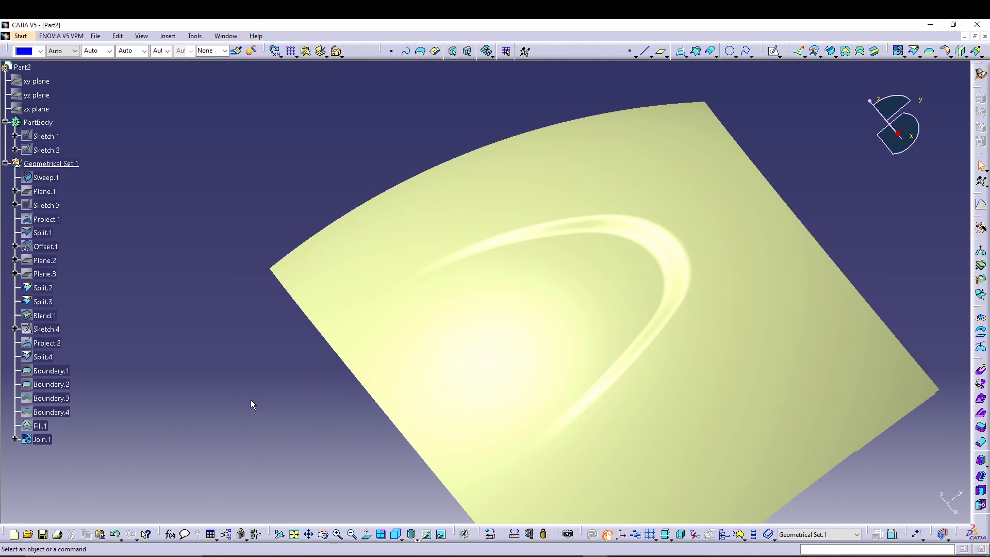